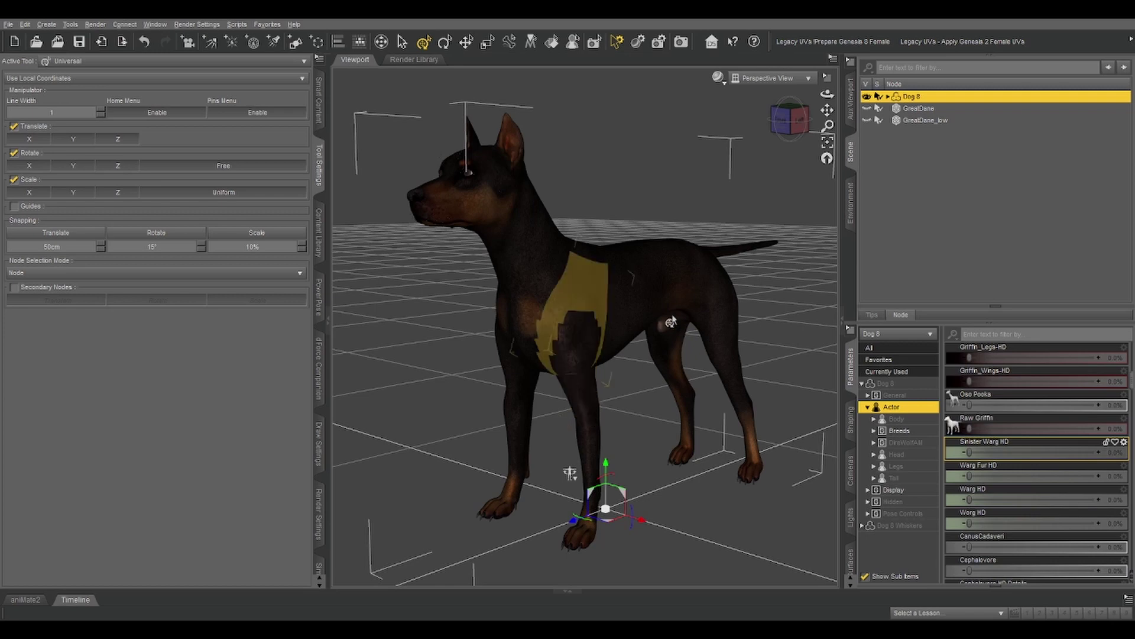
# Show the GreatDane_low model and set its overall scale to 6.8%
pyautogui.click(868, 121)
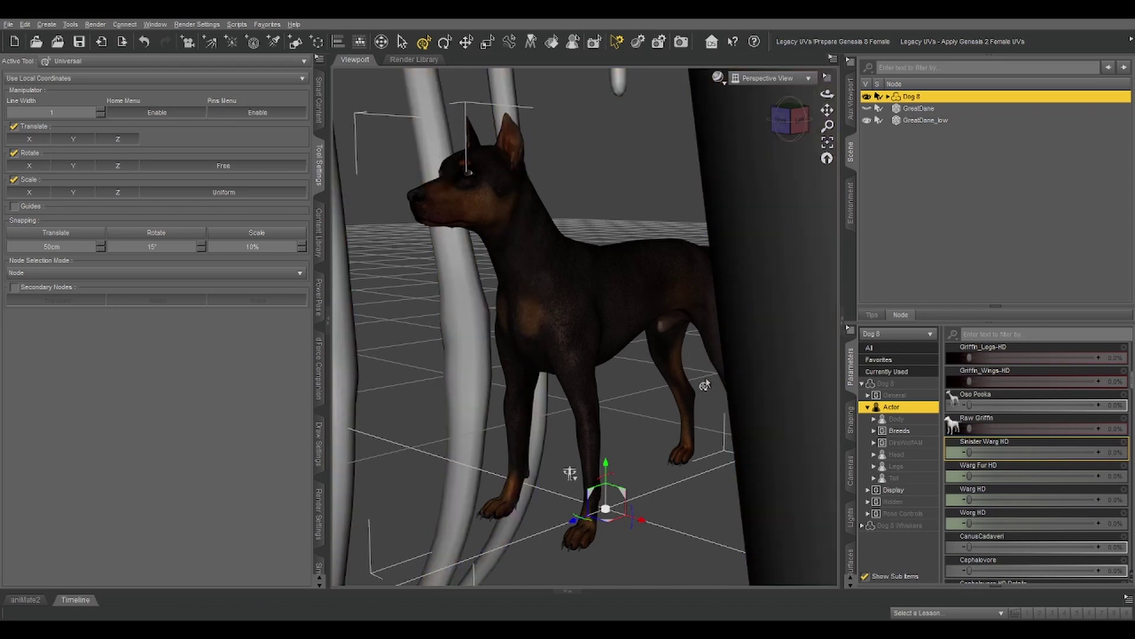
pyautogui.click(914, 121)
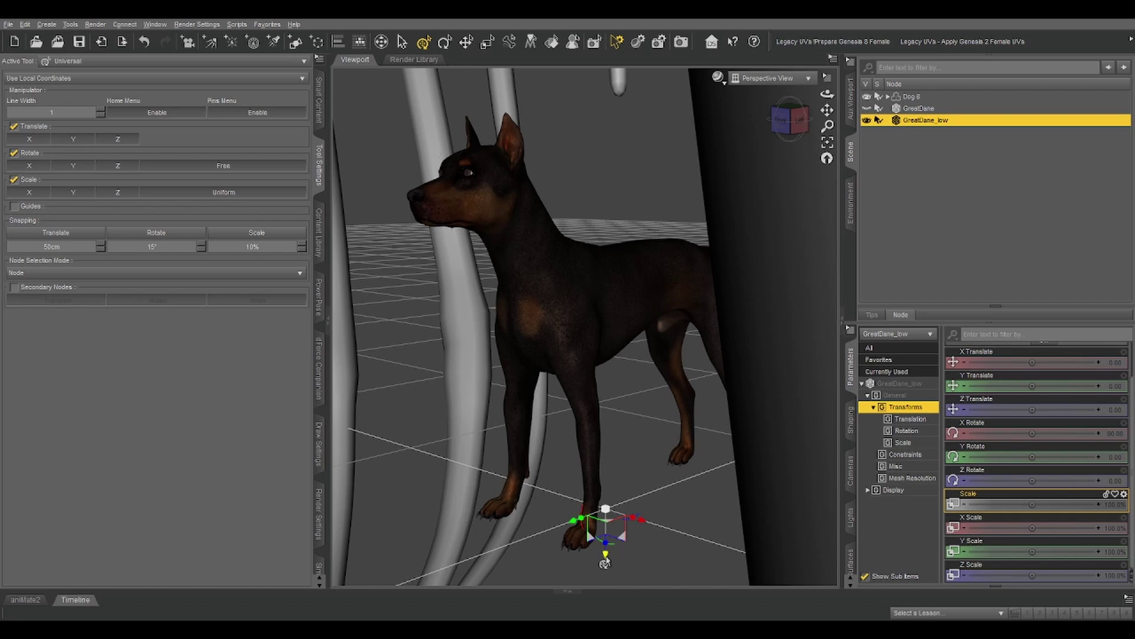
pyautogui.click(1116, 506)
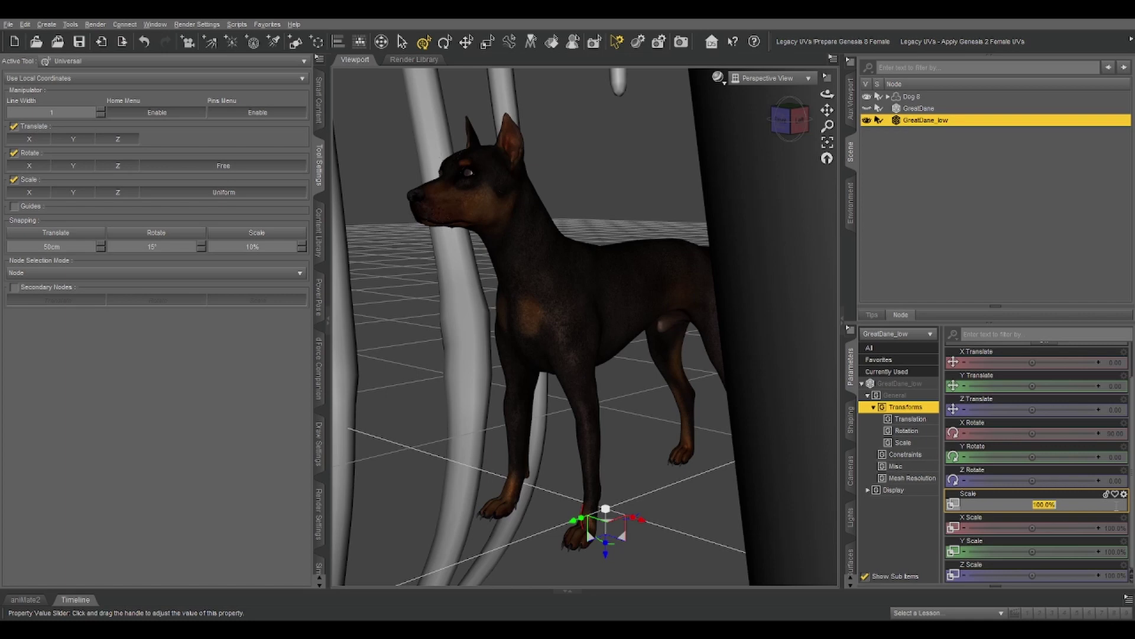
pyautogui.write('6')
pyautogui.press('Return')
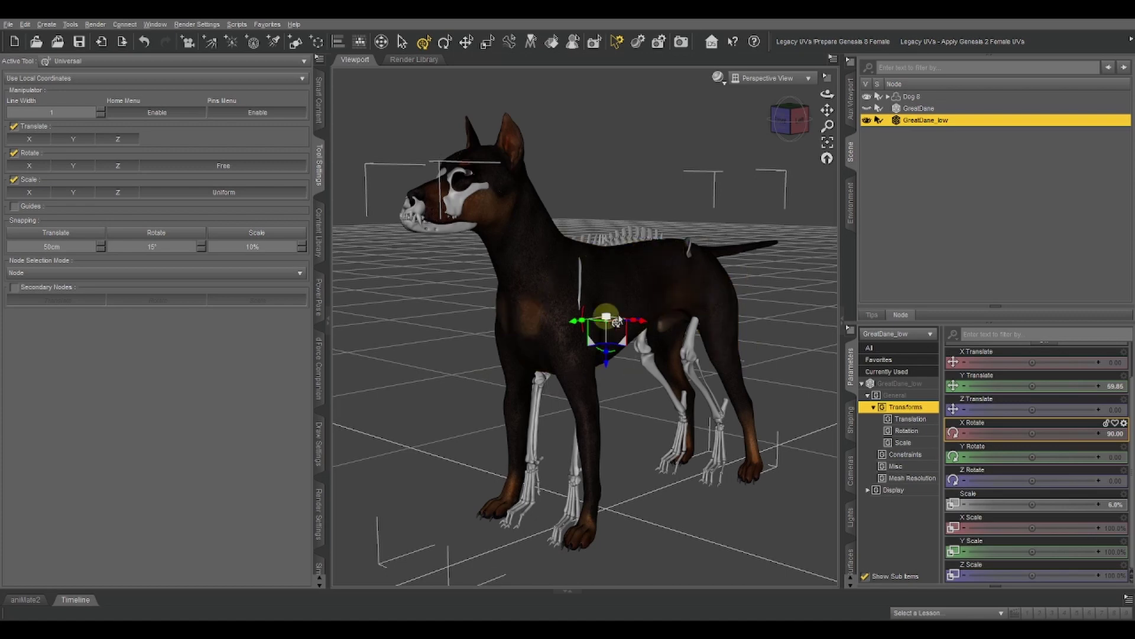
# Show the GreatDane model in place of GreatDane_low and convert GreatDane to a figure
pyautogui.click(7, 23)
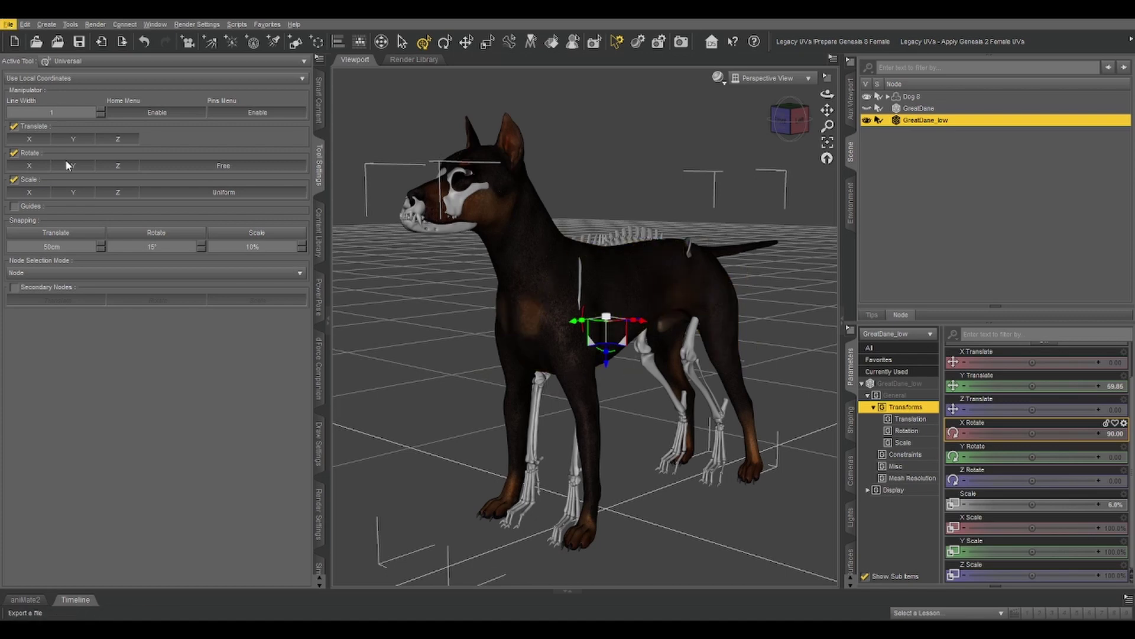
pyautogui.click(66, 159)
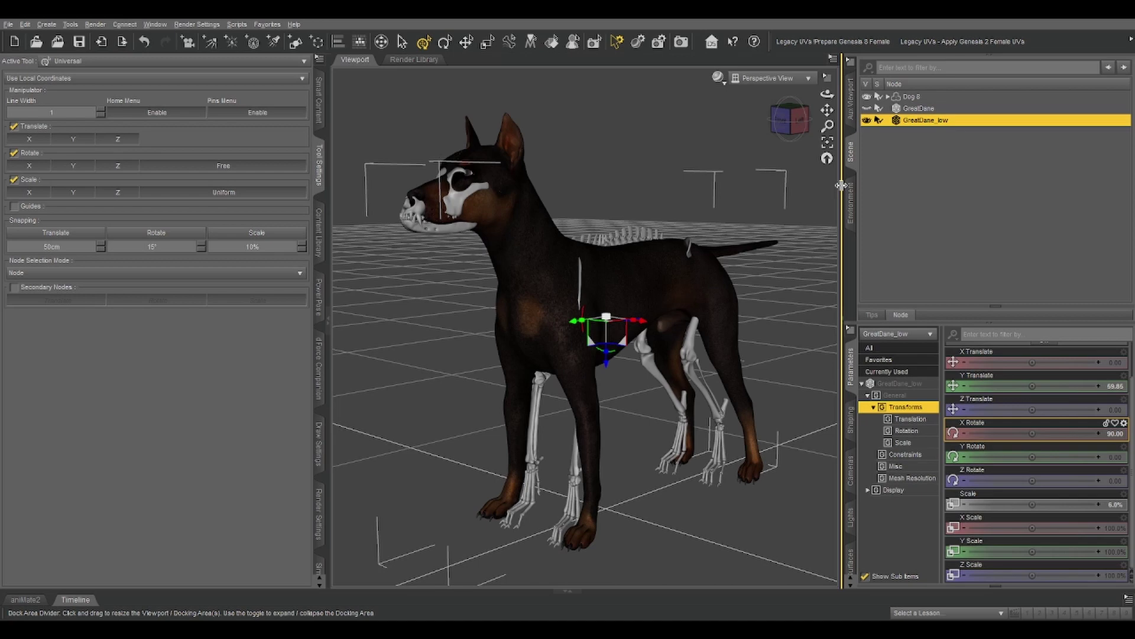
pyautogui.click(867, 109)
pyautogui.click(866, 109)
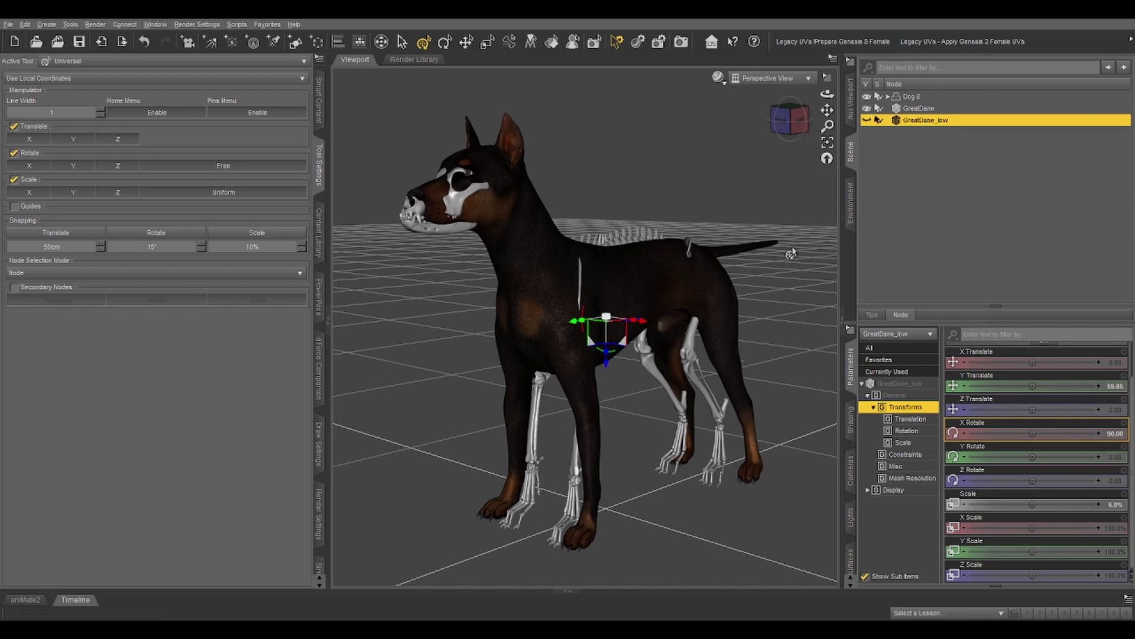
pyautogui.click(913, 108)
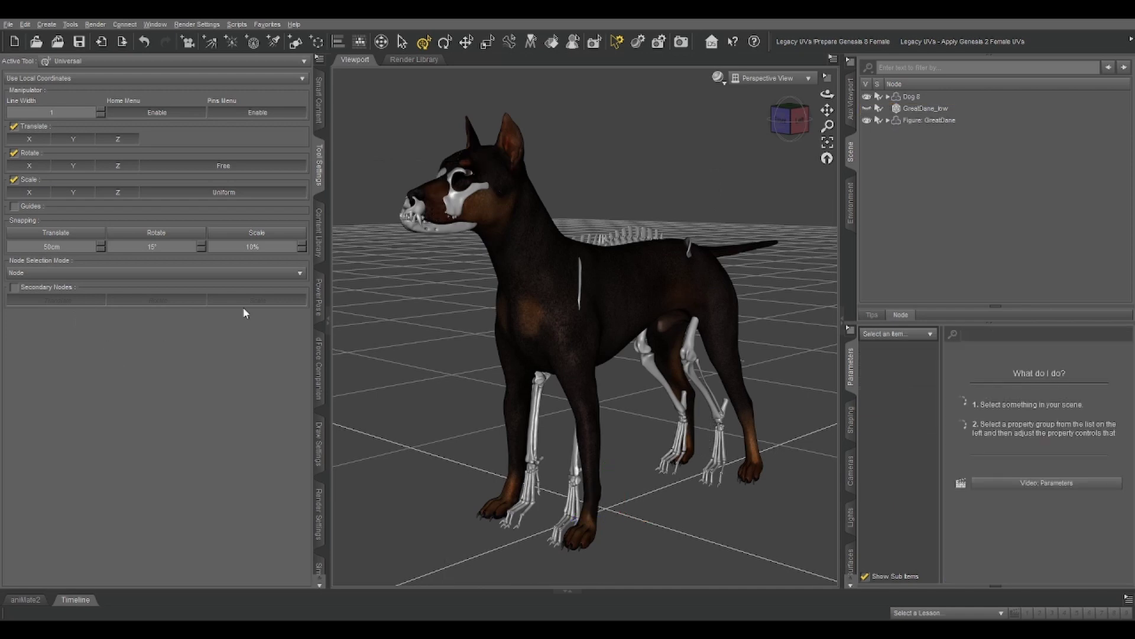
# Activate the Joint Editor and delete the default Bone from the GreatDane figure
pyautogui.click(887, 120)
pyautogui.click(918, 132)
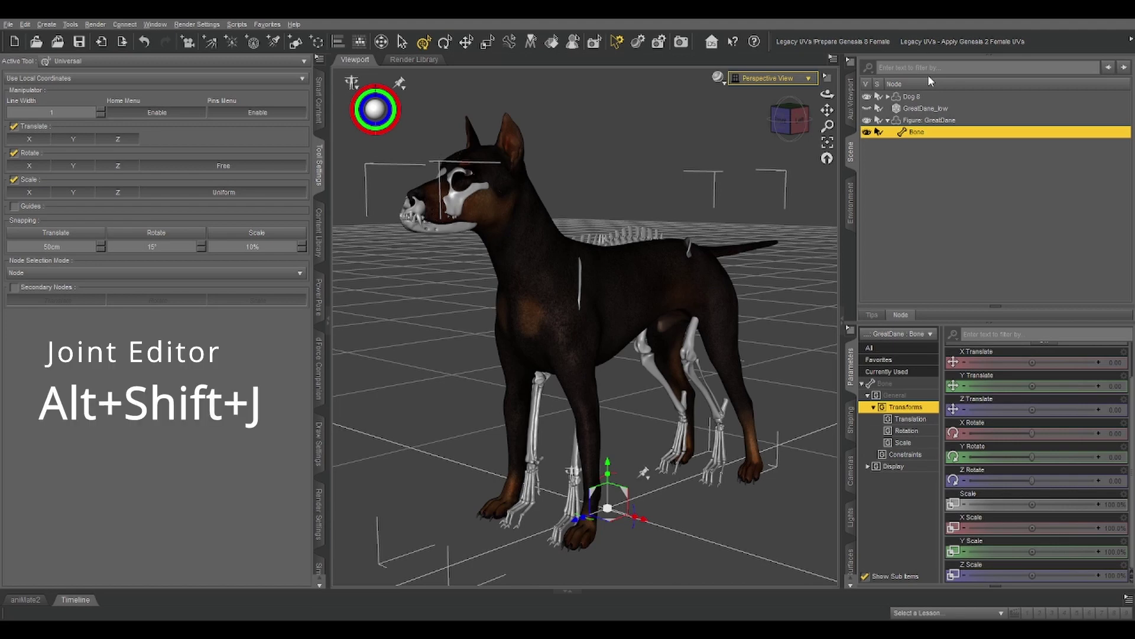
pyautogui.hotkey('alt', 'shift', 'j')
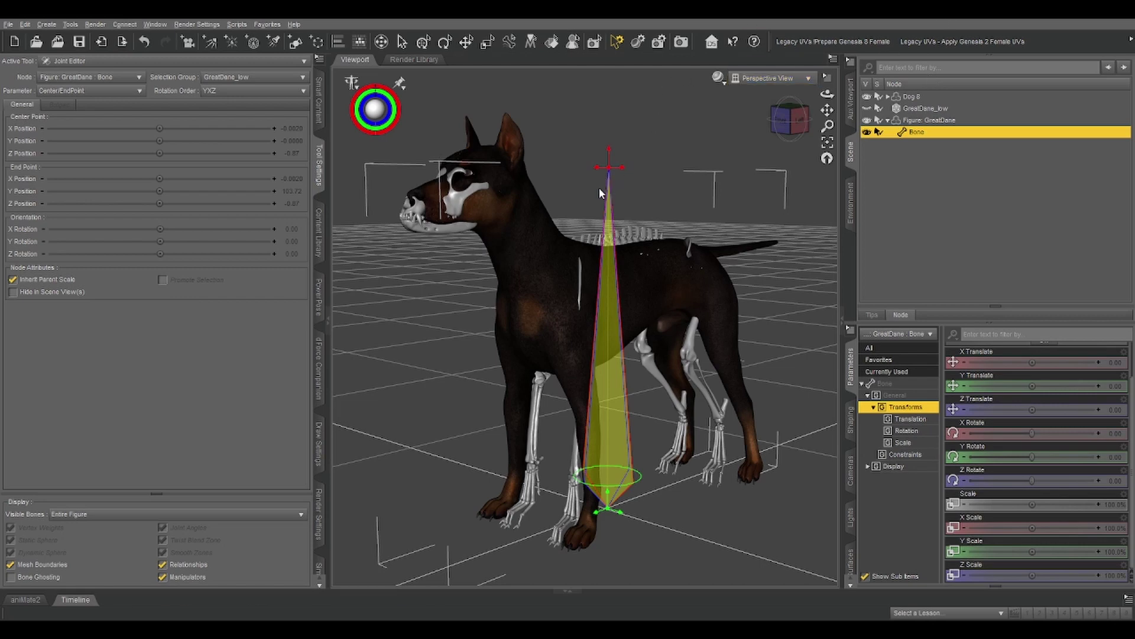
pyautogui.moveTo(784, 123)
pyautogui.mouseDown()
pyautogui.moveTo(752, 127)
pyautogui.moveTo(812, 123)
pyautogui.moveTo(791, 124)
pyautogui.mouseUp()
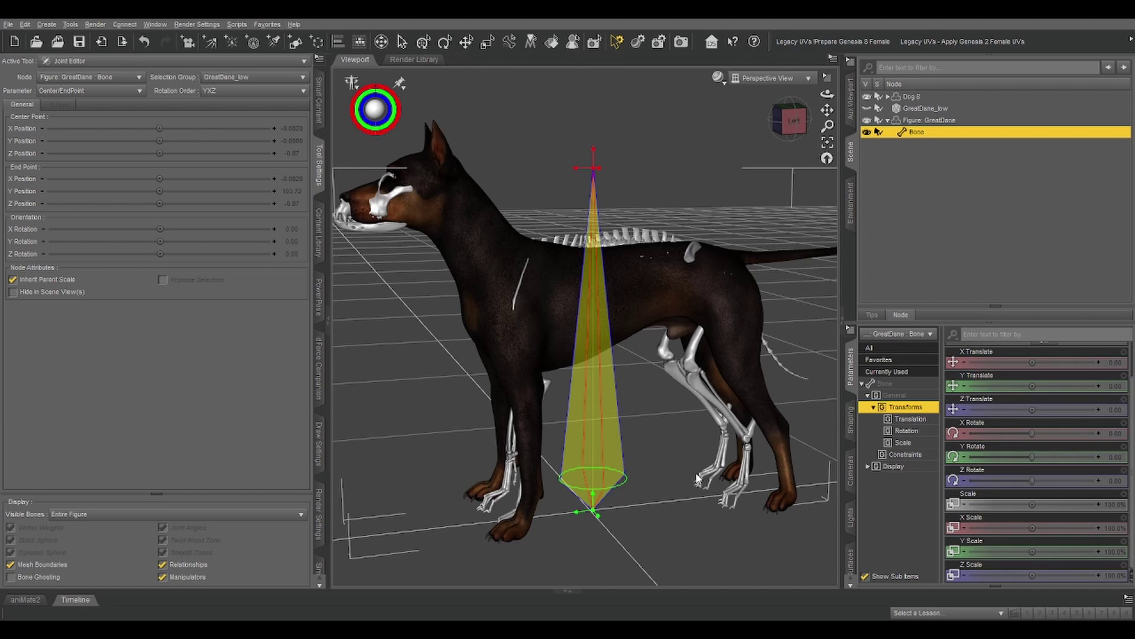
pyautogui.press('Delete')
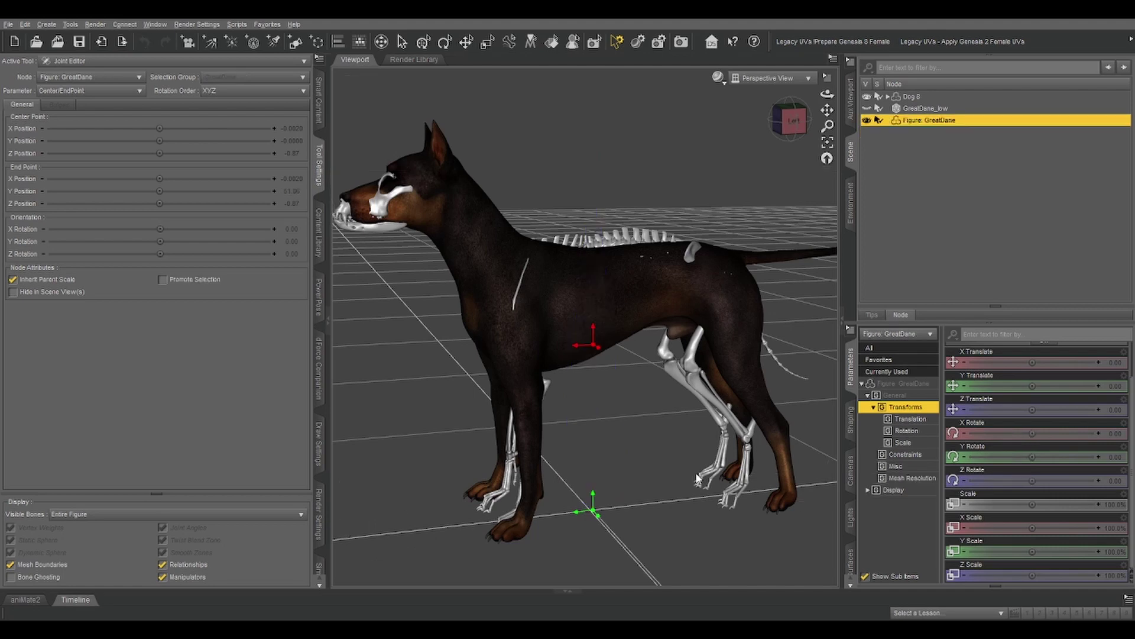
# Make a donor skeleton from Dog 8 and reparent its Hip bone hierarchy to the GreatDane figure
pyautogui.click(910, 97)
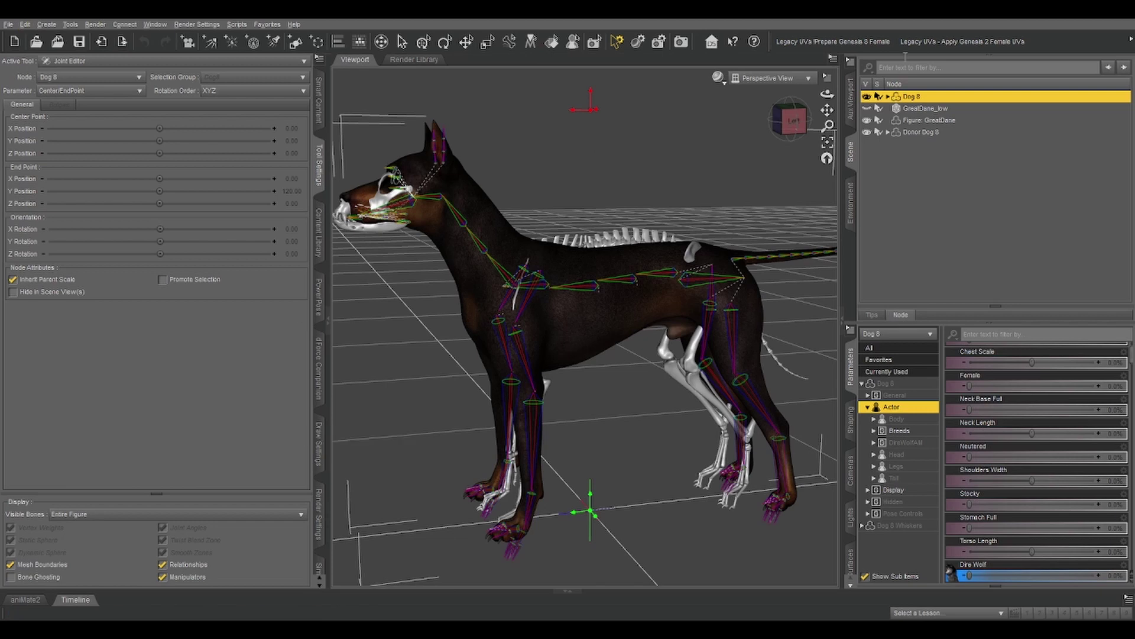
pyautogui.click(913, 132)
pyautogui.click(887, 133)
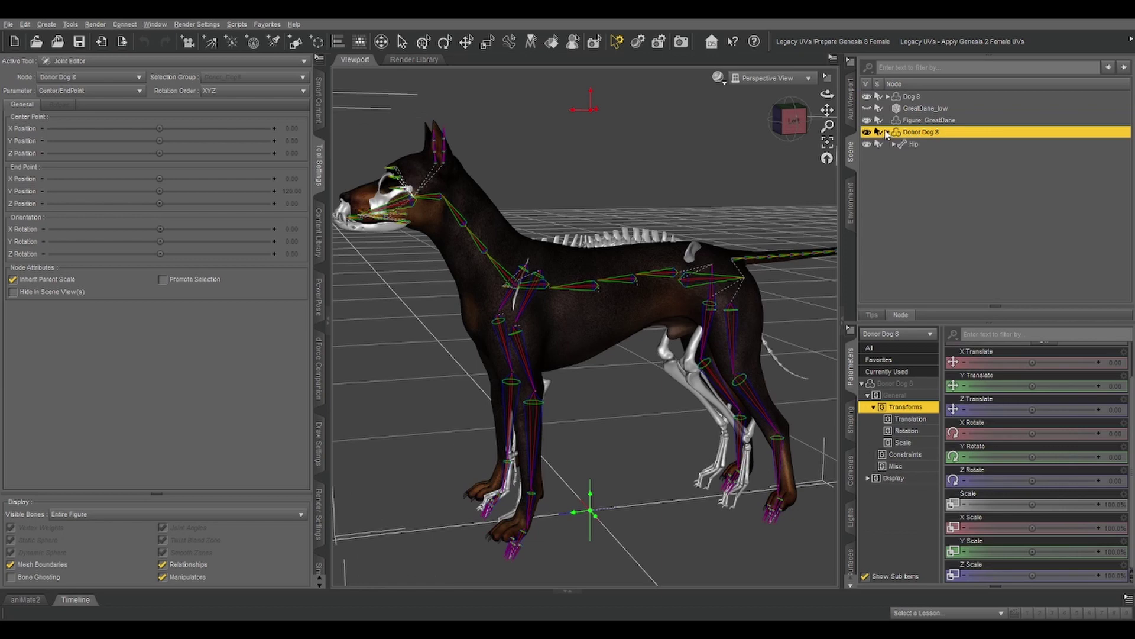
pyautogui.click(914, 145)
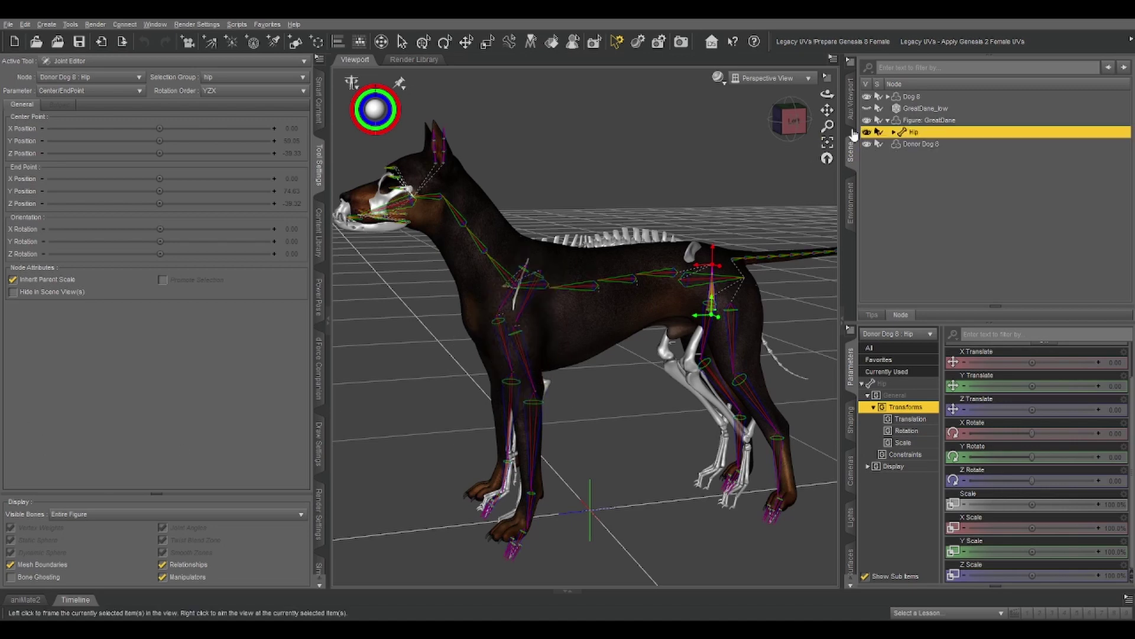
# Delete the emptied Donor Dog 8 figure from the scene
pyautogui.click(911, 121)
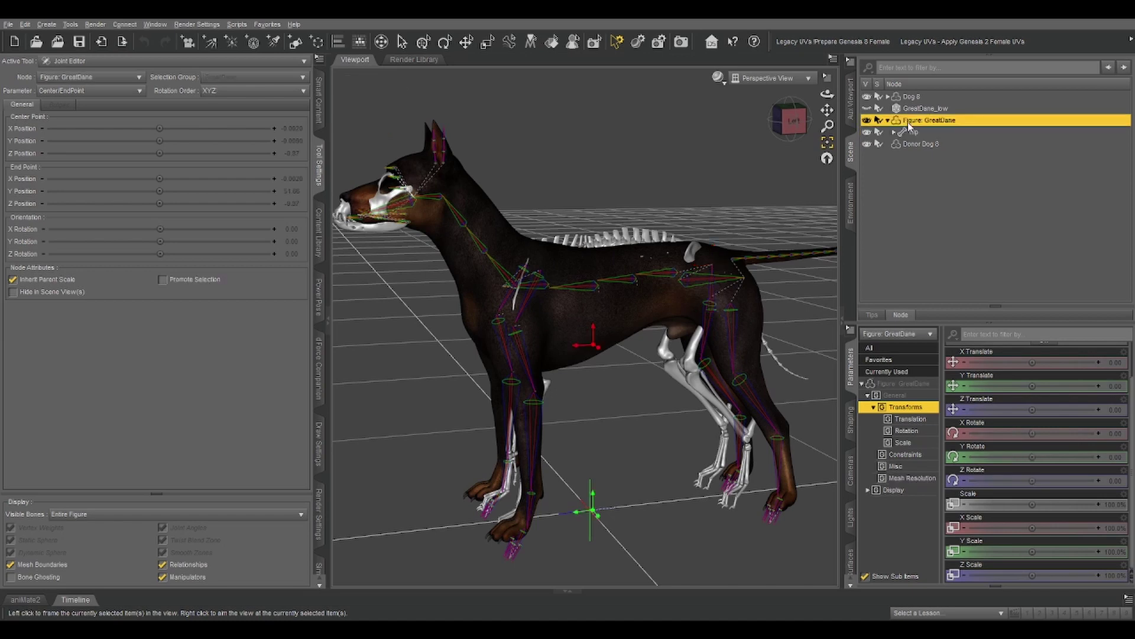
pyautogui.click(908, 145)
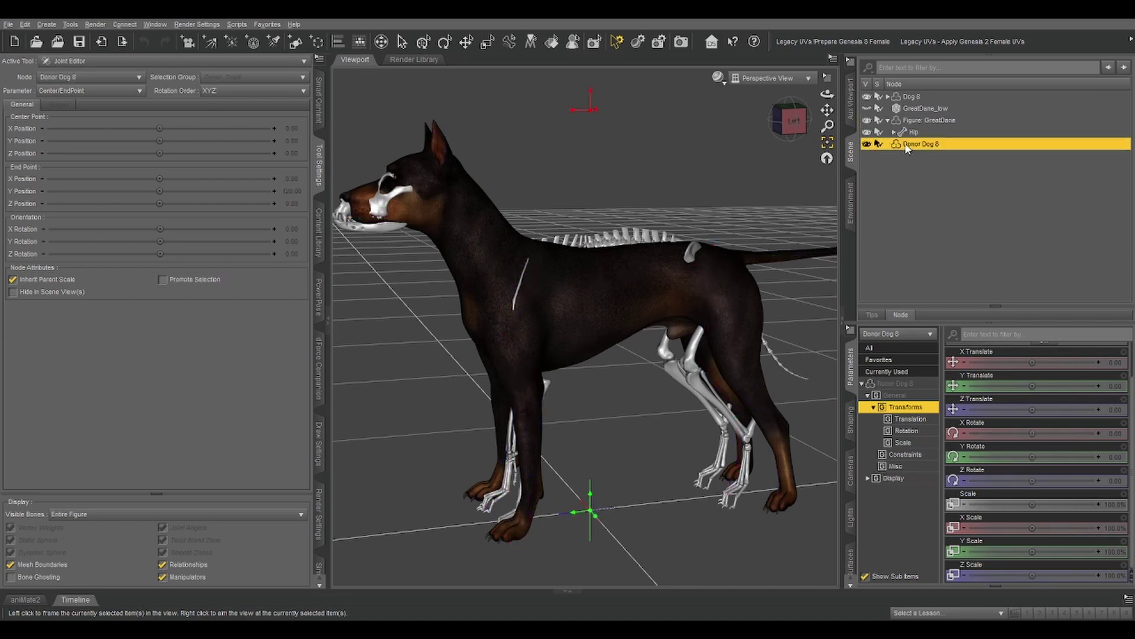
pyautogui.press('Delete')
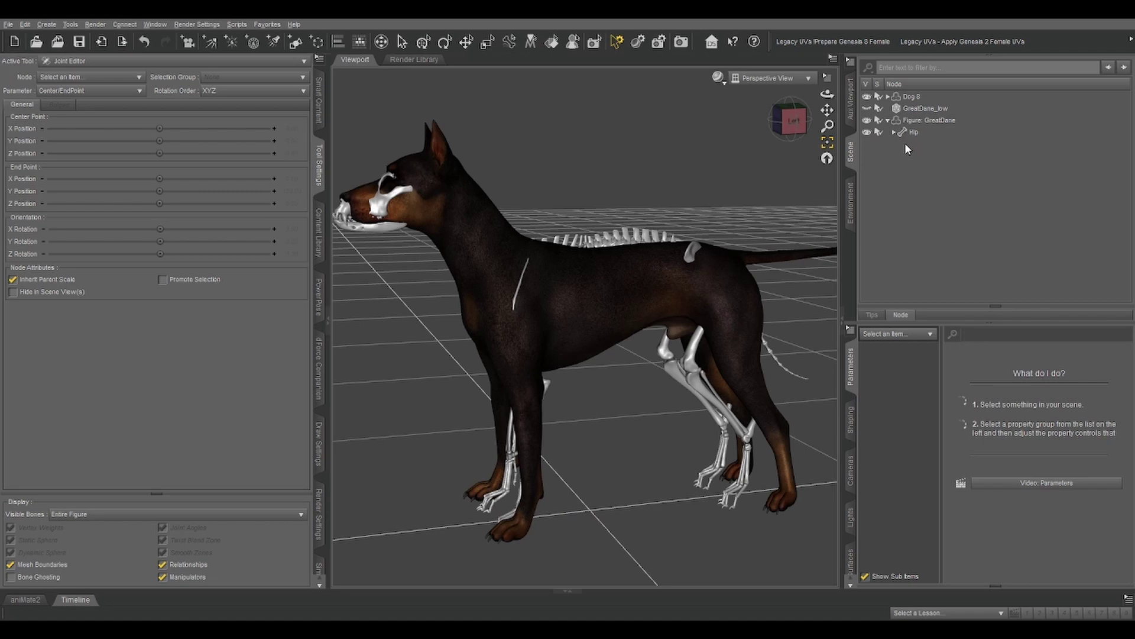
# Select the GreatDane figure's Hip bone and hide Dog 8 to expose the skeleton mesh and rig
pyautogui.click(900, 133)
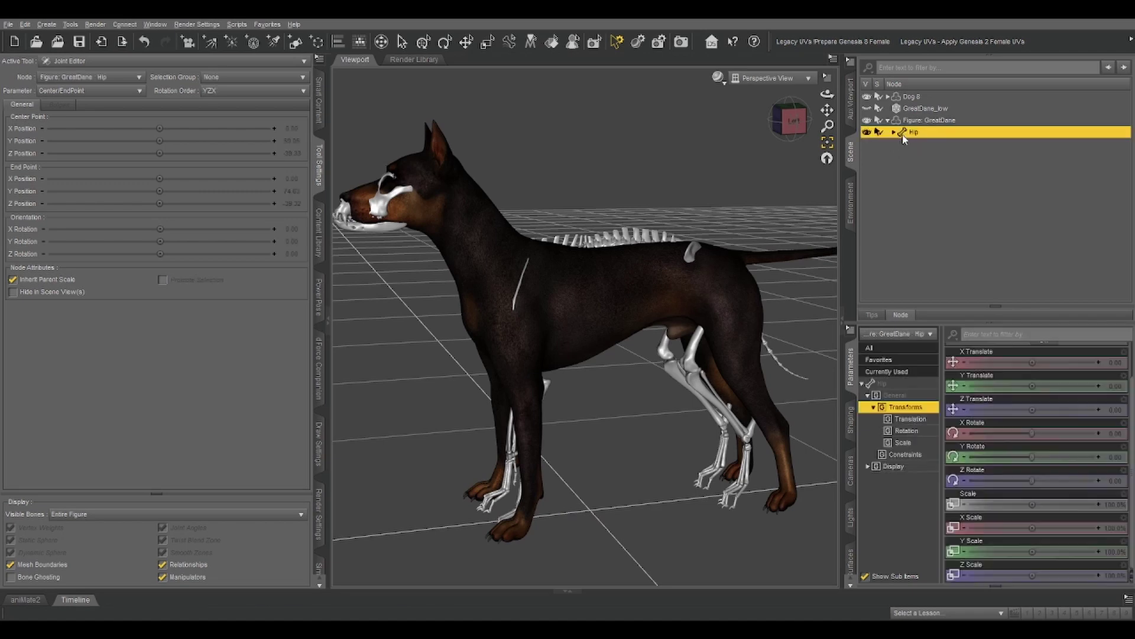
pyautogui.click(787, 122)
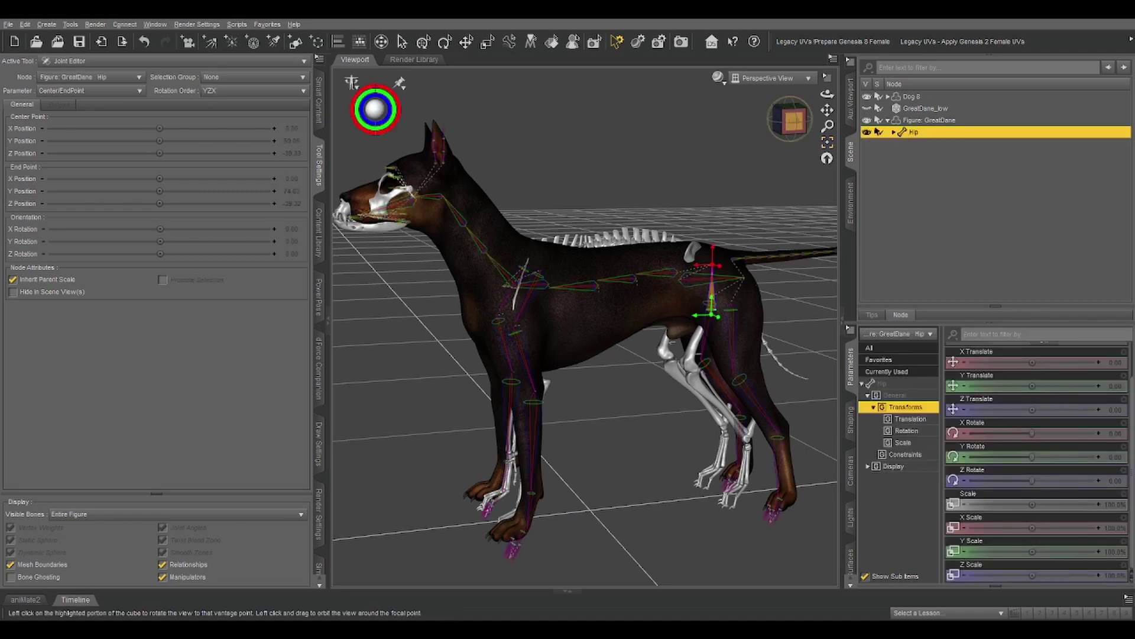
pyautogui.click(867, 98)
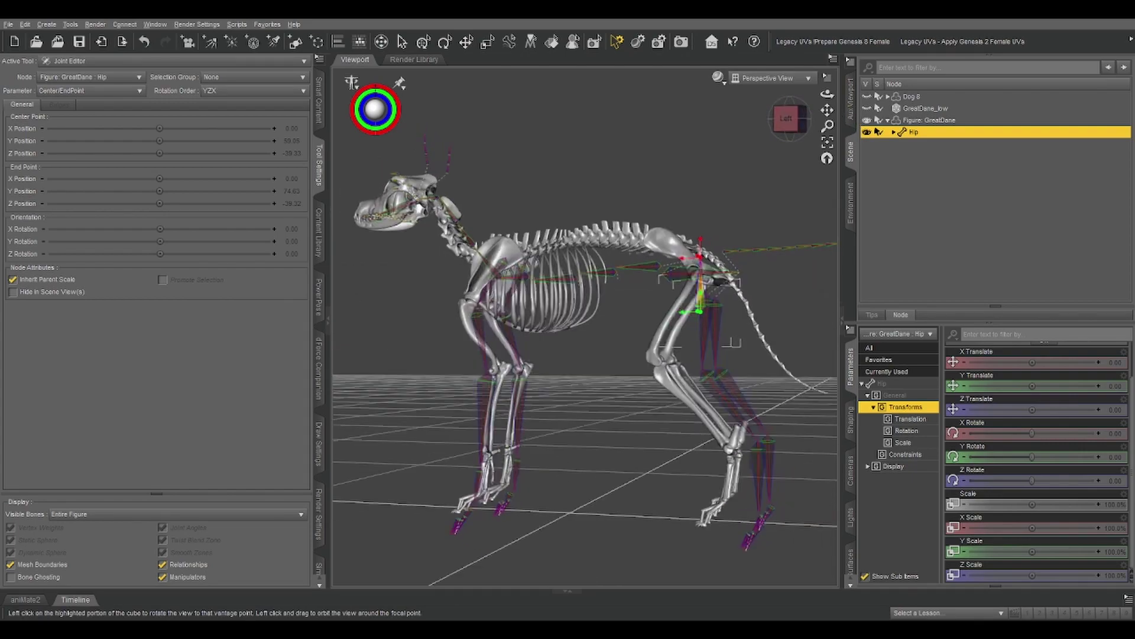
pyautogui.moveTo(786, 118)
pyautogui.mouseDown()
pyautogui.moveTo(812, 136)
pyautogui.moveTo(787, 117)
pyautogui.moveTo(816, 115)
pyautogui.moveTo(798, 129)
pyautogui.mouseUp()
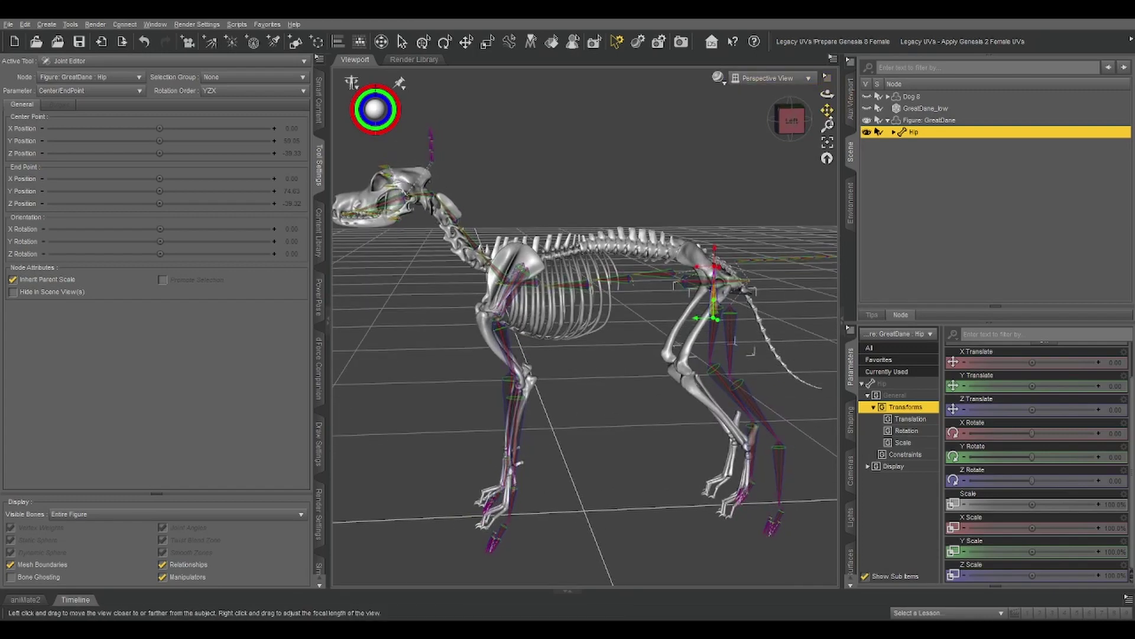
# Move the Left Haunch bone's center point to the skeleton's hip socket, at about X 7.48, Y 70.06, Z -38.69
pyautogui.click(731, 338)
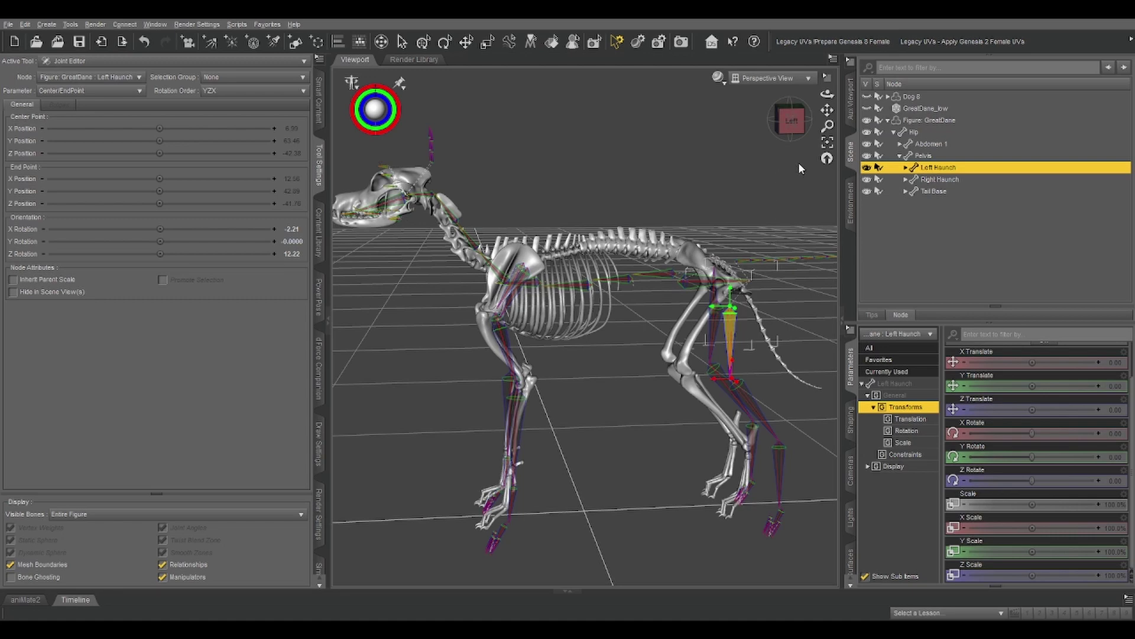
pyautogui.click(825, 149)
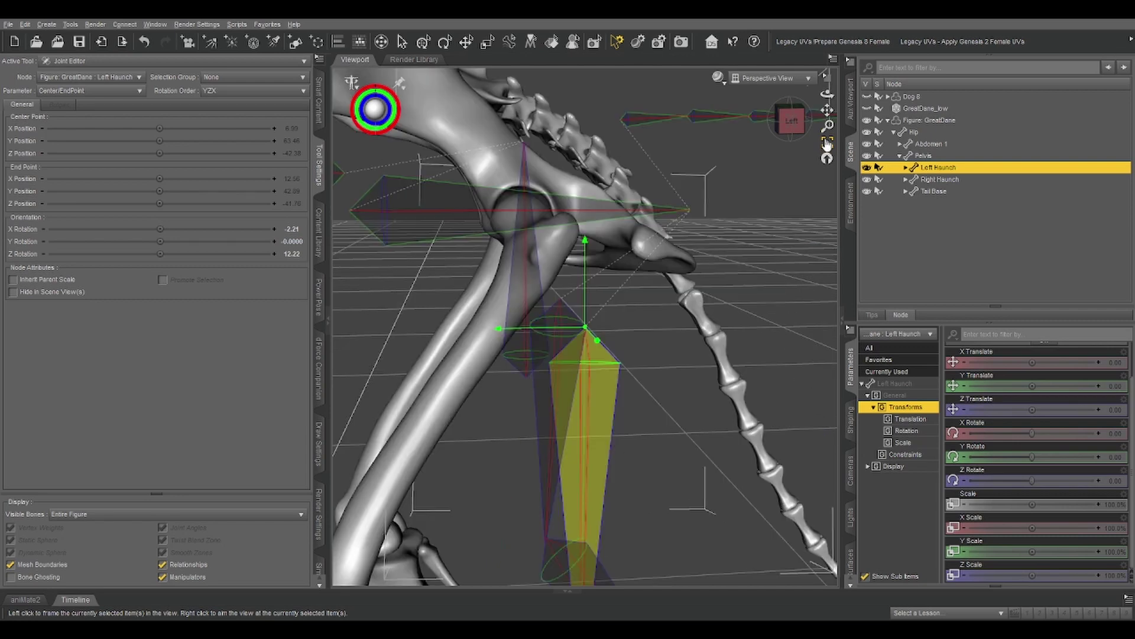
pyautogui.moveTo(827, 110); pyautogui.dragTo(867, 24)
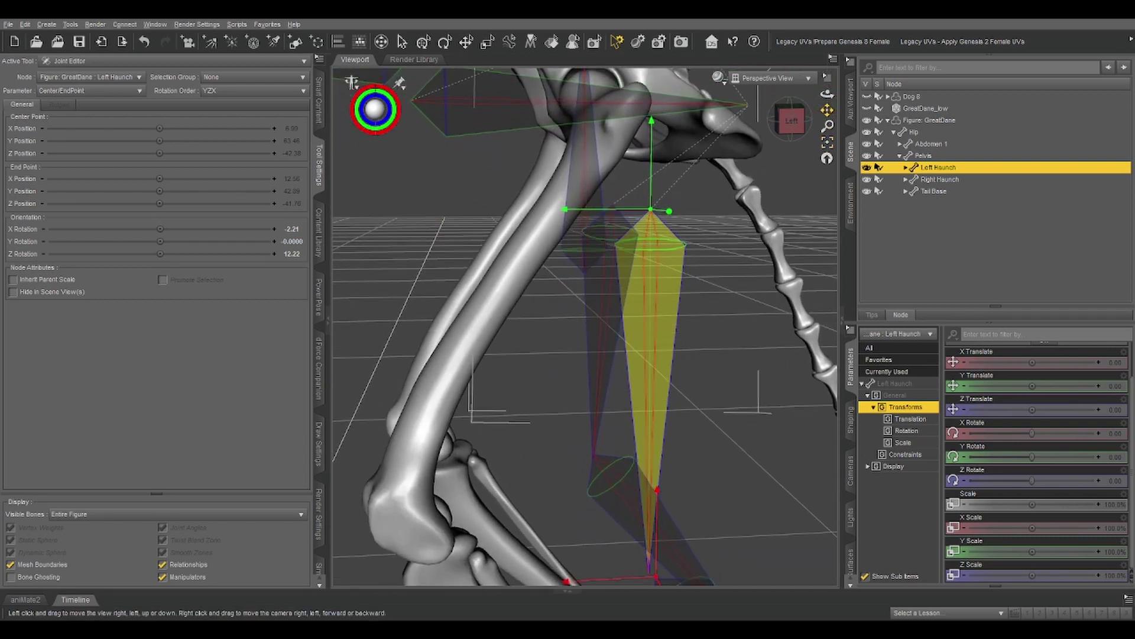
pyautogui.moveTo(791, 132); pyautogui.dragTo(794, 131)
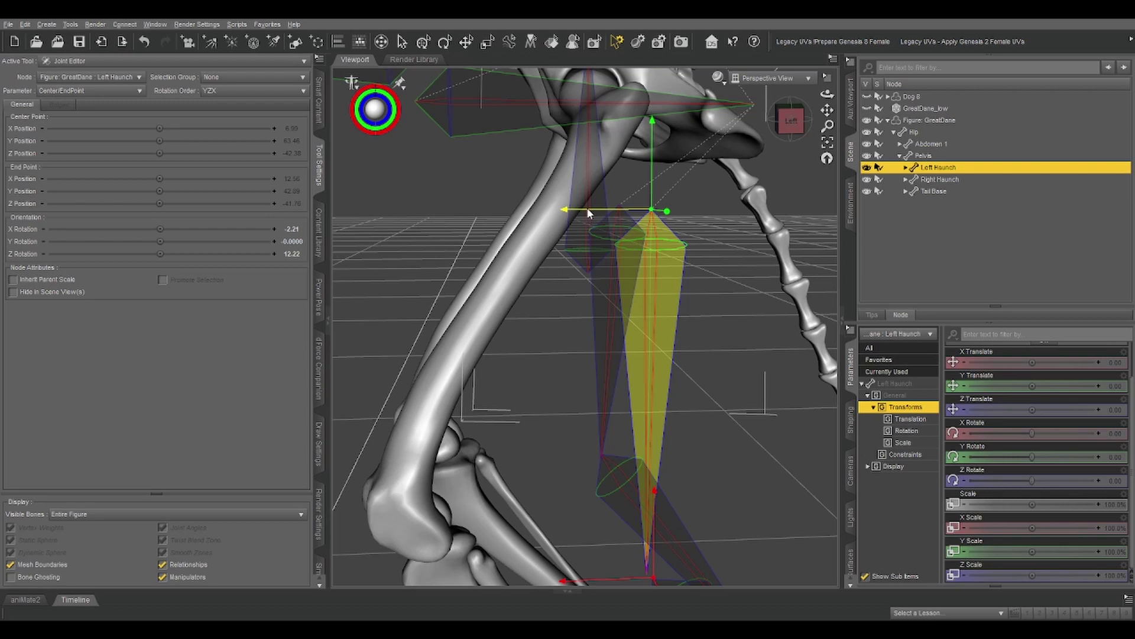
pyautogui.moveTo(587, 208); pyautogui.dragTo(531, 207)
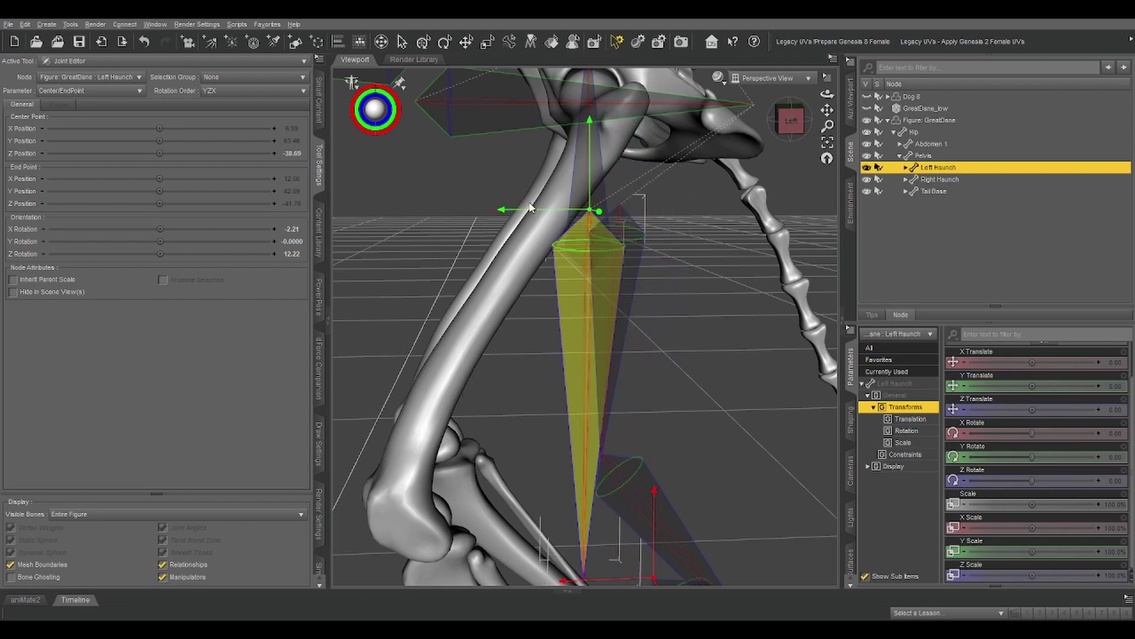
pyautogui.moveTo(589, 149); pyautogui.dragTo(599, 34)
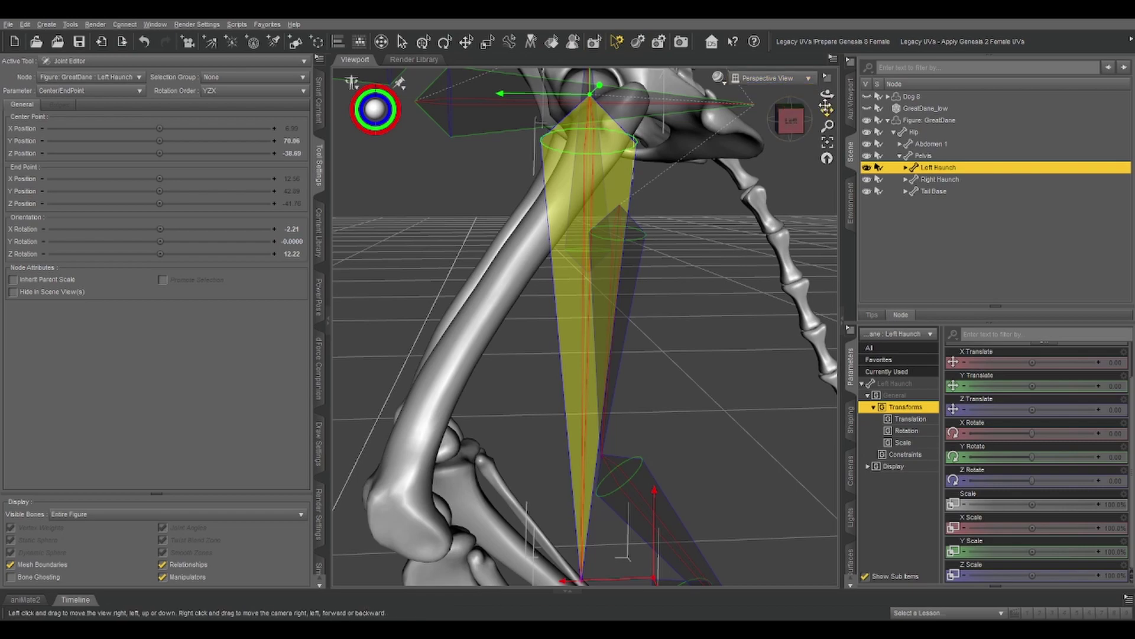
pyautogui.moveTo(826, 106); pyautogui.dragTo(832, 177)
pyautogui.moveTo(791, 121)
pyautogui.mouseDown()
pyautogui.moveTo(777, 118)
pyautogui.moveTo(849, 125)
pyautogui.moveTo(789, 121)
pyautogui.mouseUp()
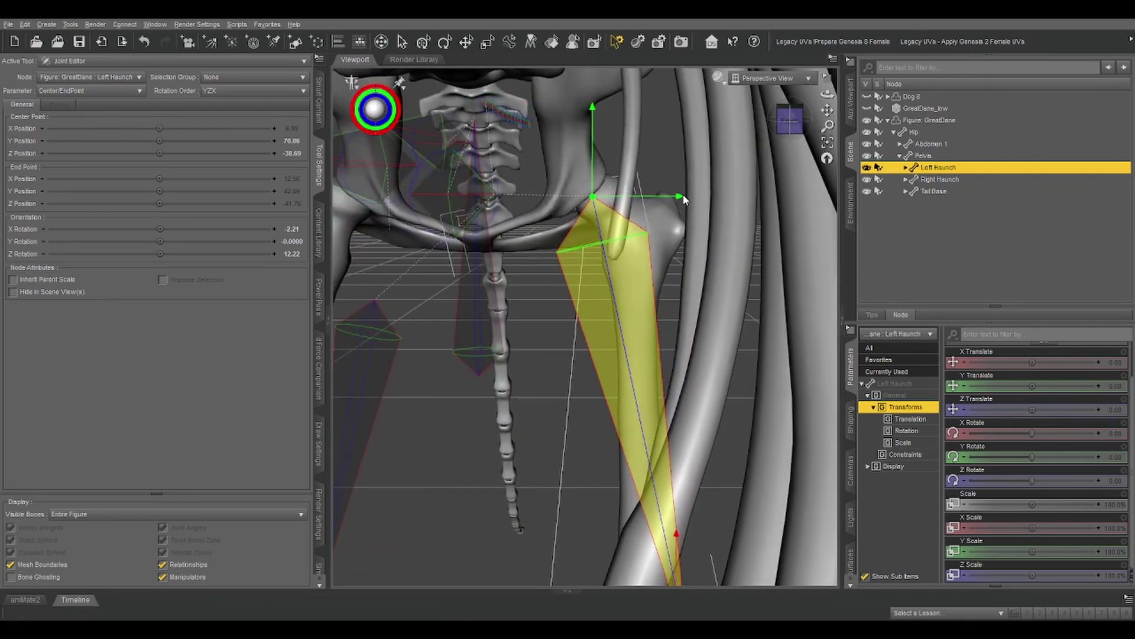
pyautogui.moveTo(684, 200); pyautogui.dragTo(693, 199)
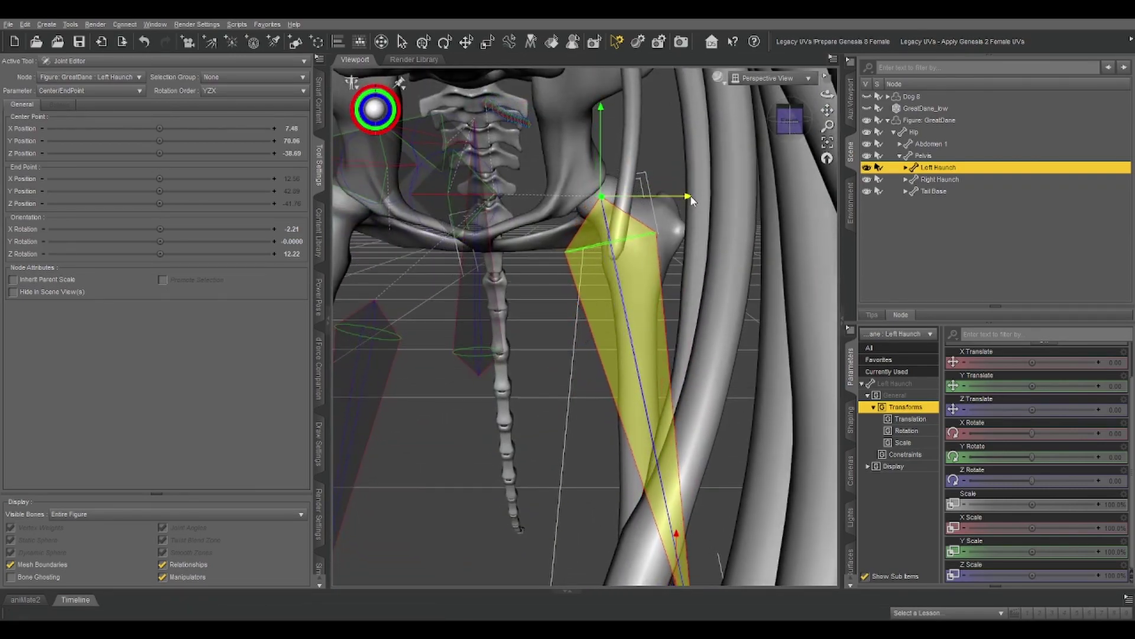
# Move the Left Haunch's end point to the knee, about X 9.12, Y 45.40, Z -27.04, and set its Z rotation orientation to about 0
pyautogui.click(785, 129)
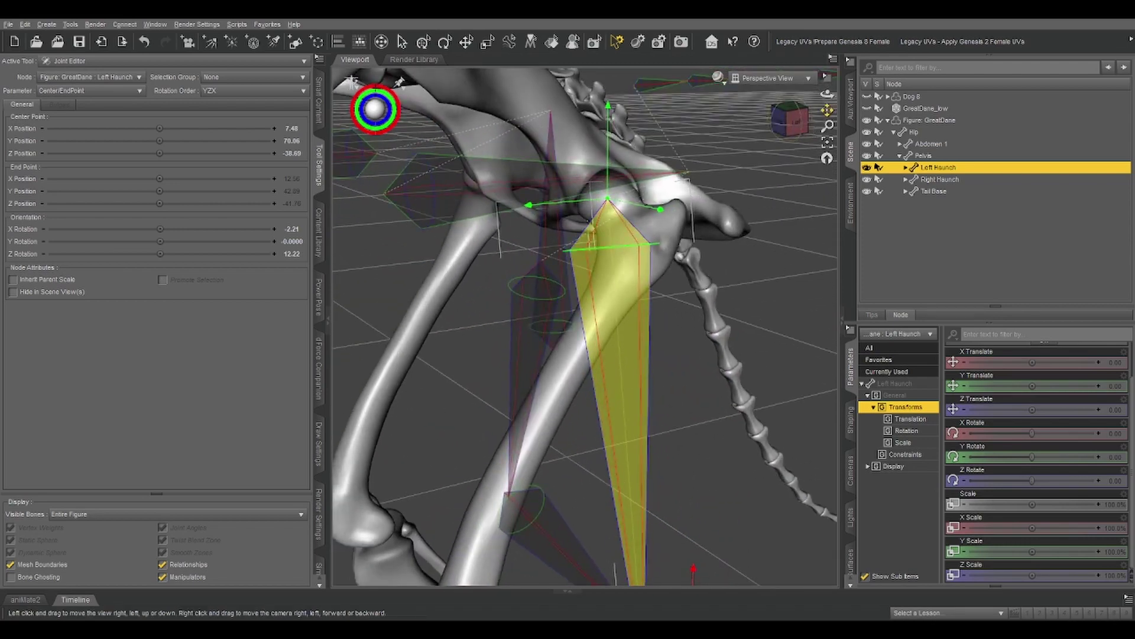
pyautogui.moveTo(826, 110); pyautogui.dragTo(827, 54)
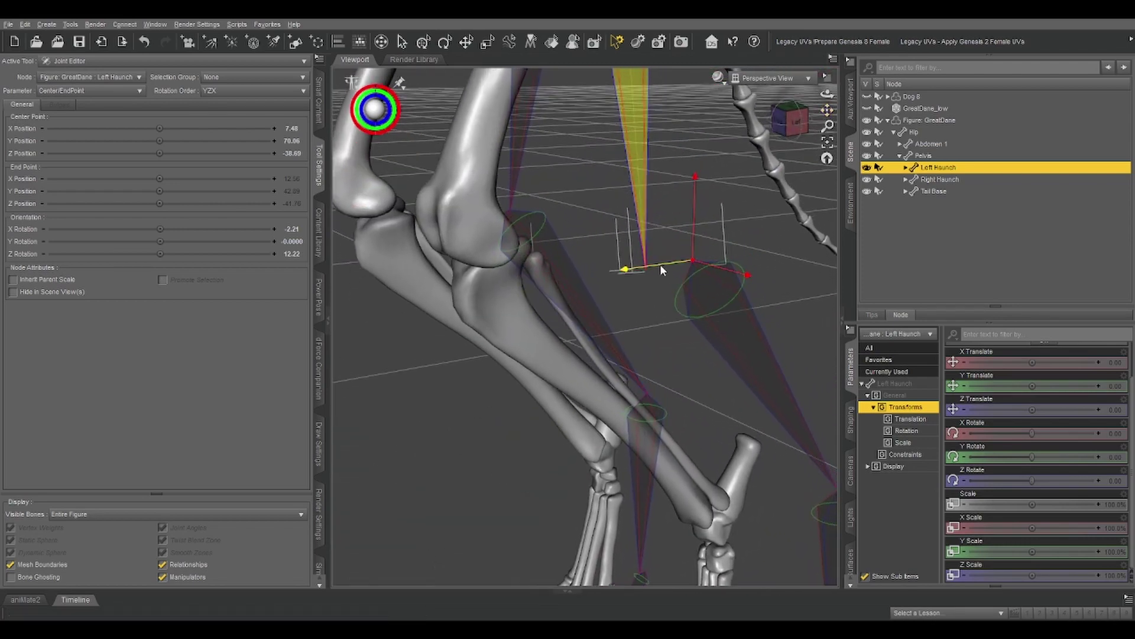
pyautogui.moveTo(663, 265); pyautogui.dragTo(437, 285)
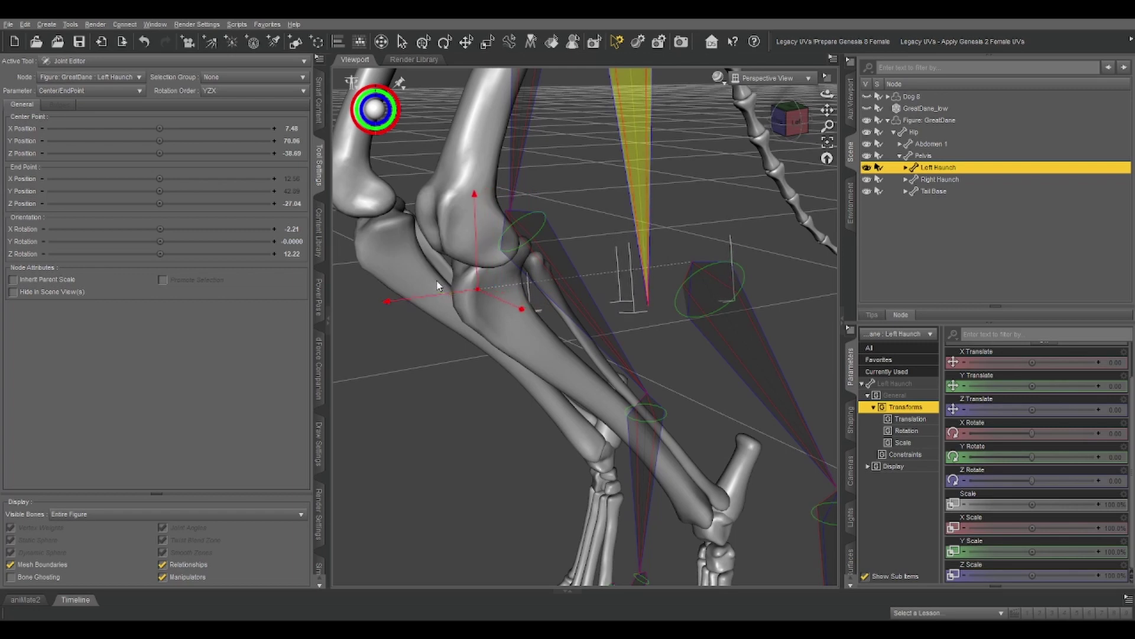
pyautogui.moveTo(476, 196); pyautogui.dragTo(497, 165)
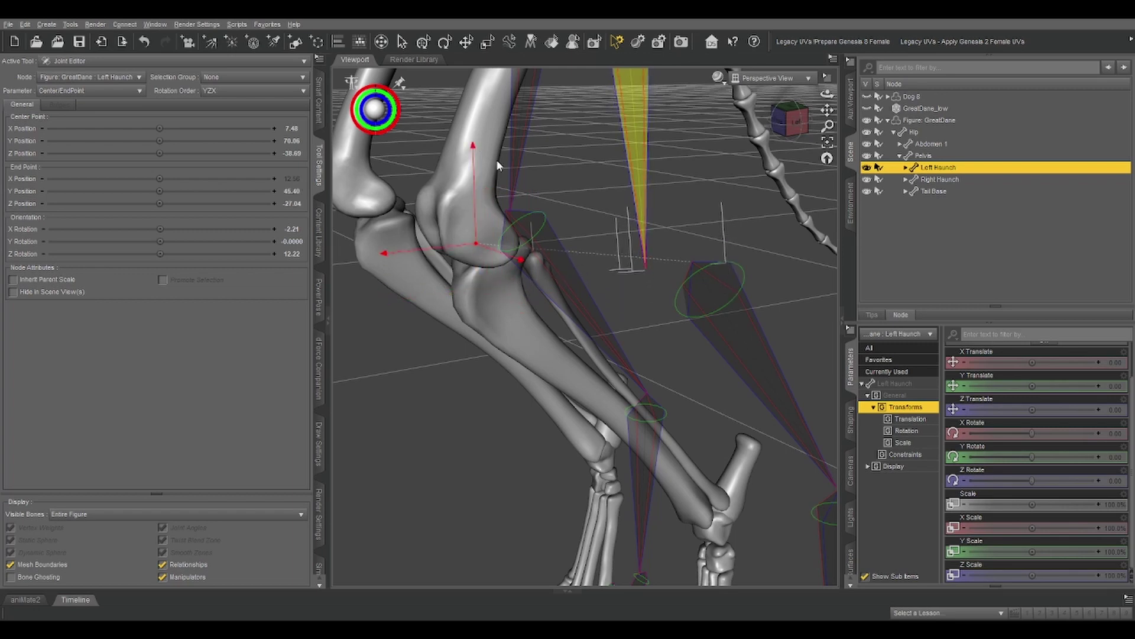
pyautogui.click(781, 124)
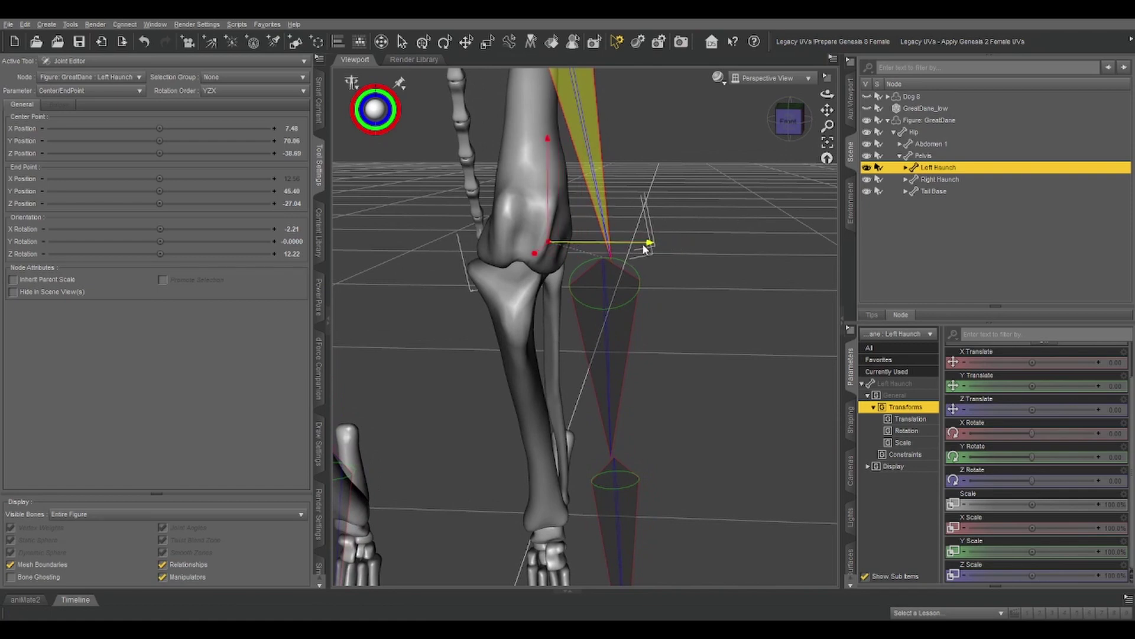
pyautogui.moveTo(645, 248); pyautogui.dragTo(616, 245)
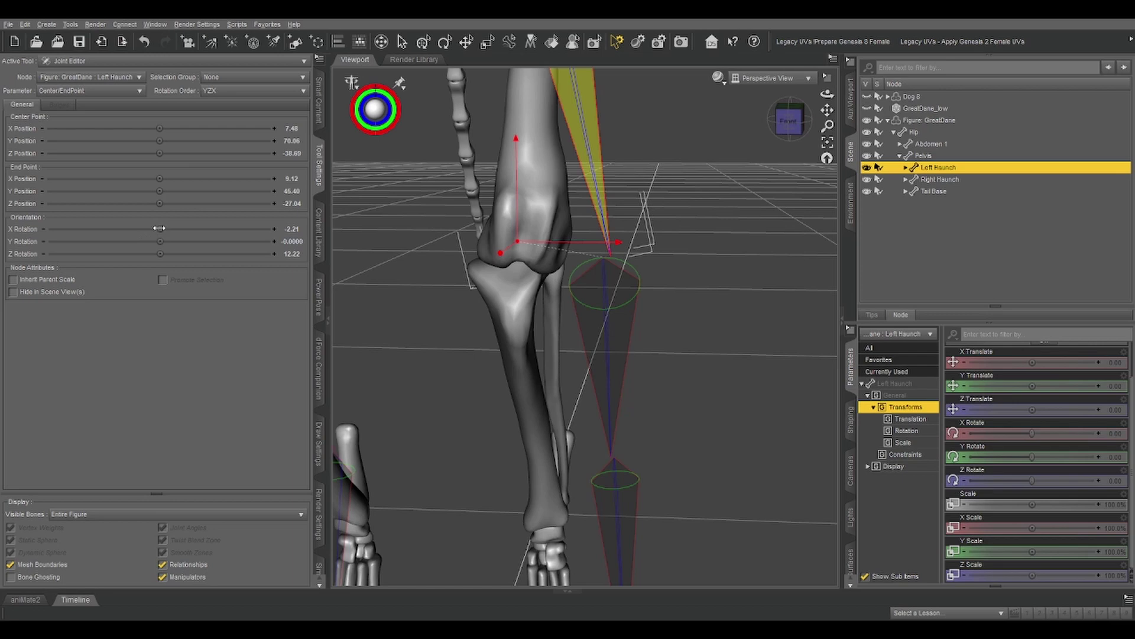
pyautogui.moveTo(160, 254); pyautogui.dragTo(83, 254)
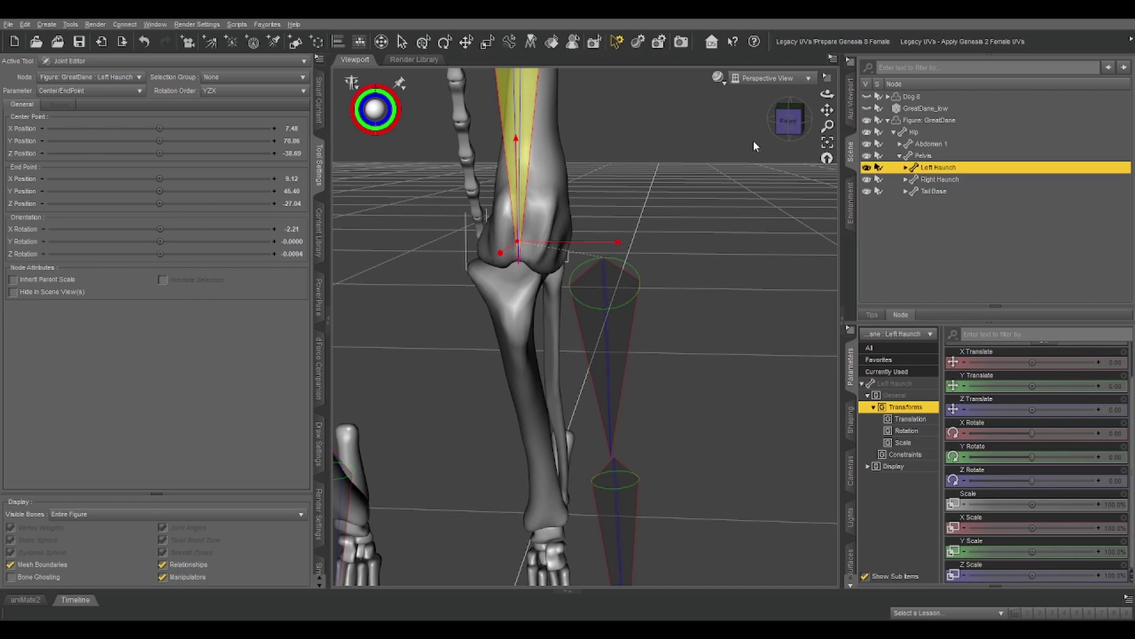
# Rotate the Left Haunch's orientation to about -26 in X and 3.68 in Z so the bone follows the thigh bone
pyautogui.moveTo(789, 122); pyautogui.dragTo(782, 122)
pyautogui.click(776, 122)
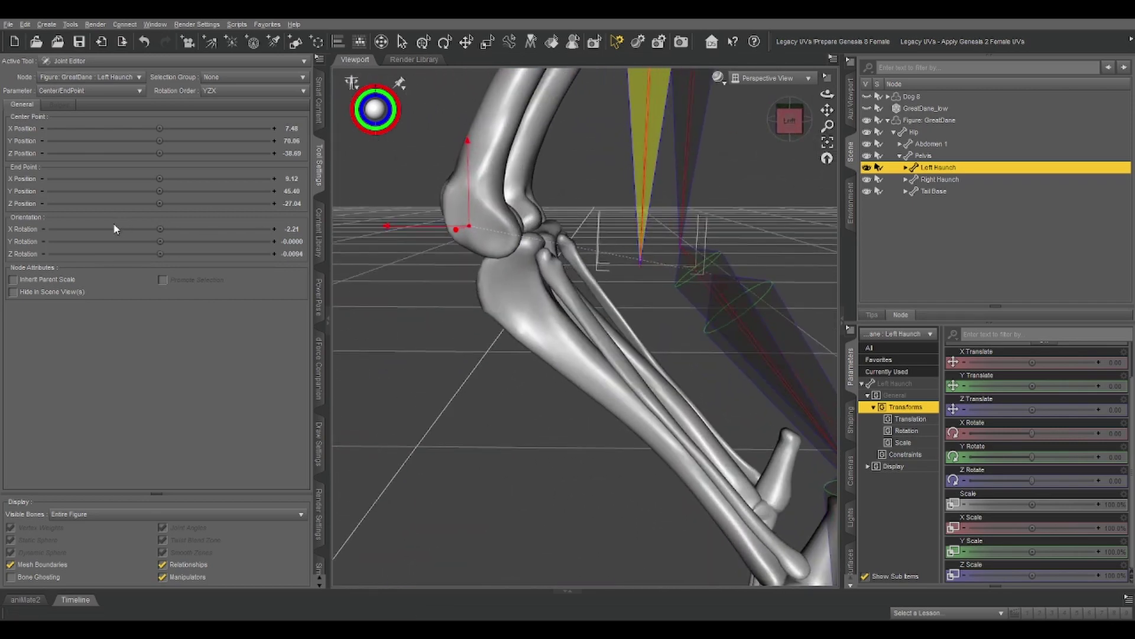
pyautogui.moveTo(160, 229); pyautogui.dragTo(76, 229)
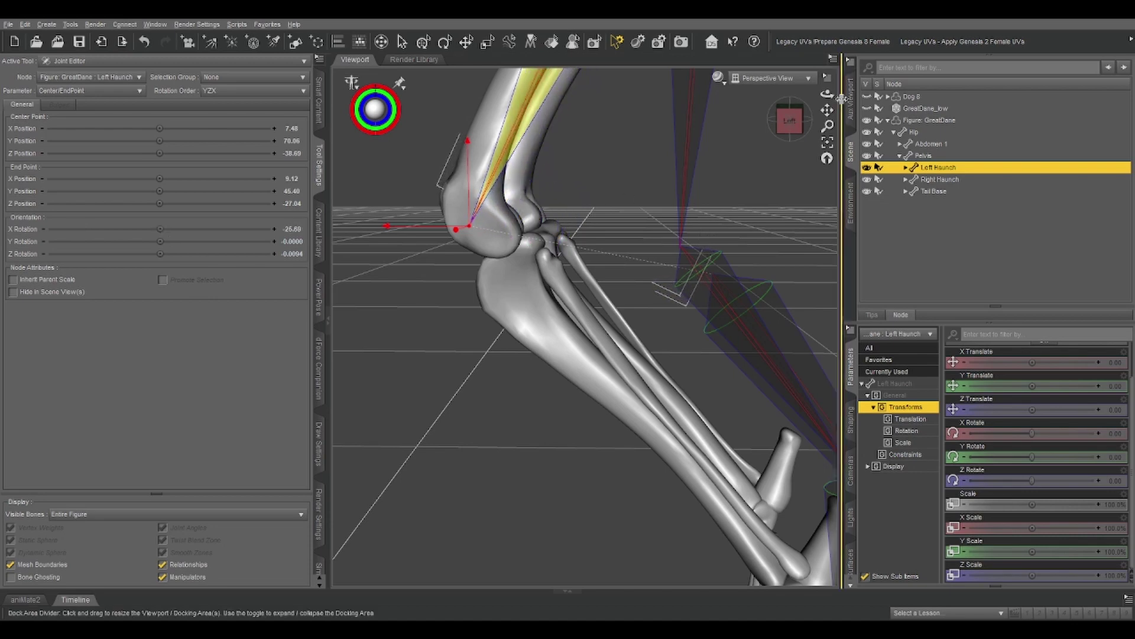
pyautogui.click(790, 121)
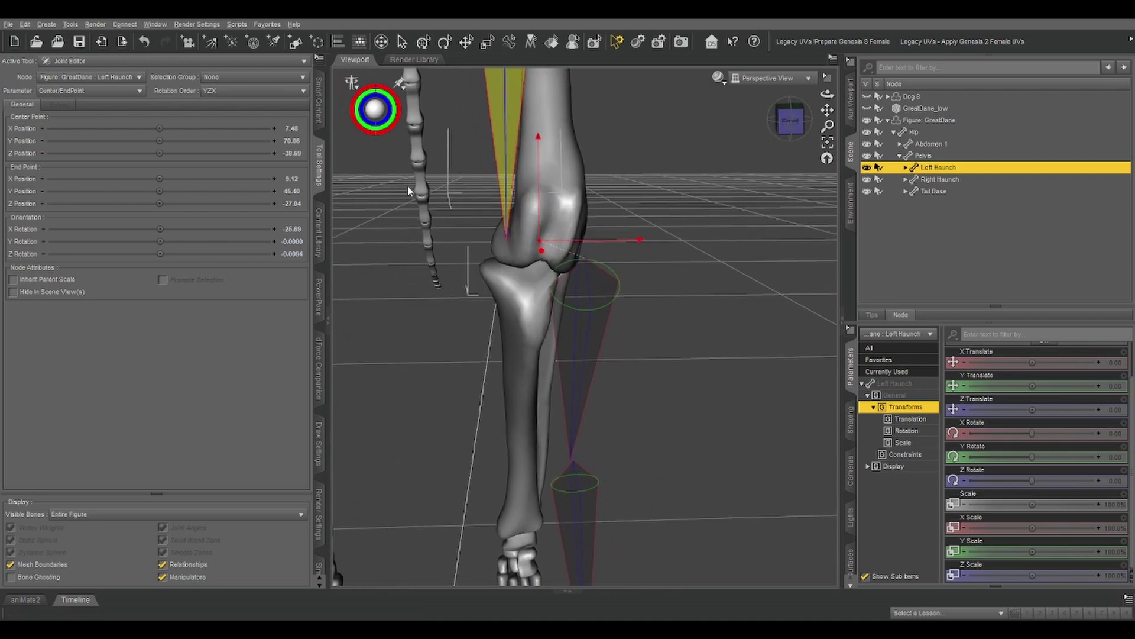
pyautogui.moveTo(175, 260); pyautogui.dragTo(224, 254)
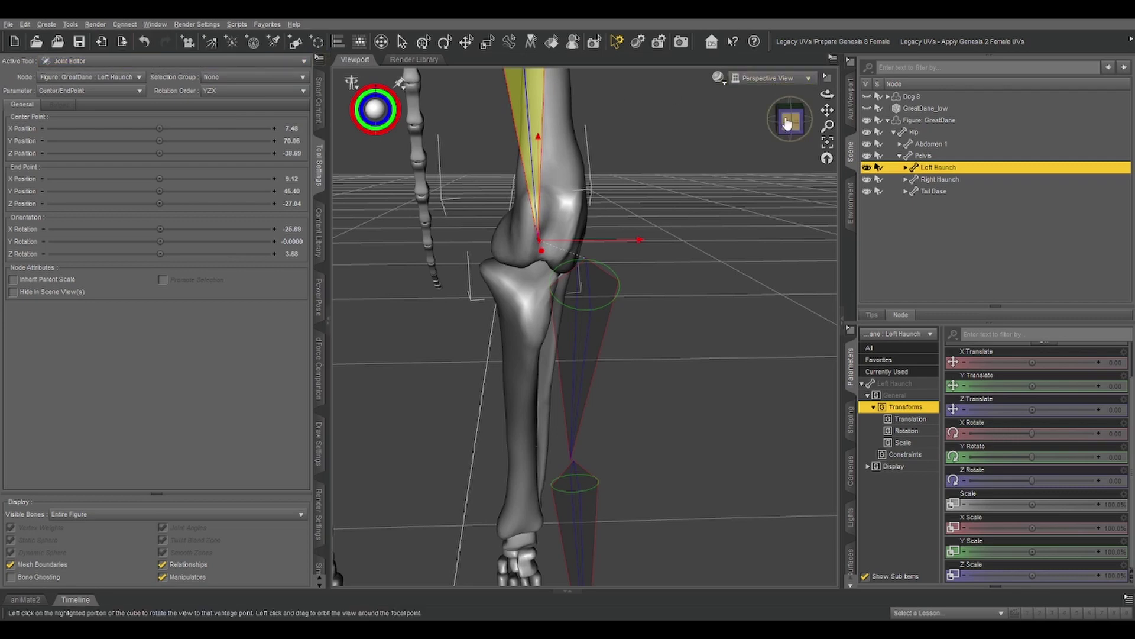
# With the Geometry Editor, select faces on the left thigh bone and extend the selection to all of its connected polygons
pyautogui.moveTo(787, 122); pyautogui.dragTo(826, 94)
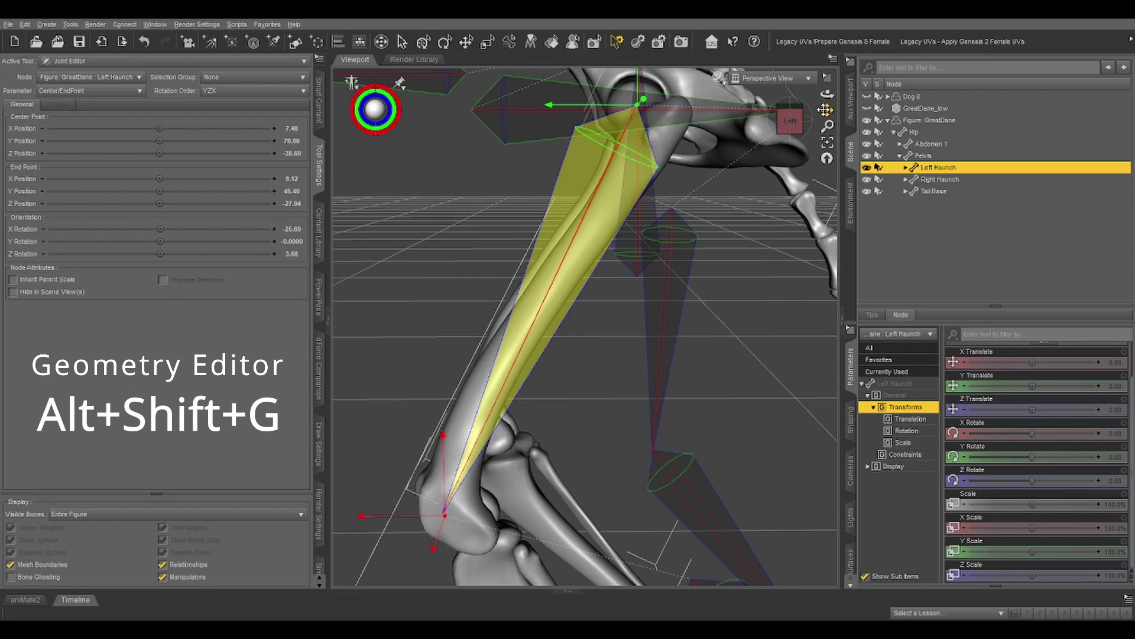
pyautogui.hotkey('alt', 'shift', 'g')
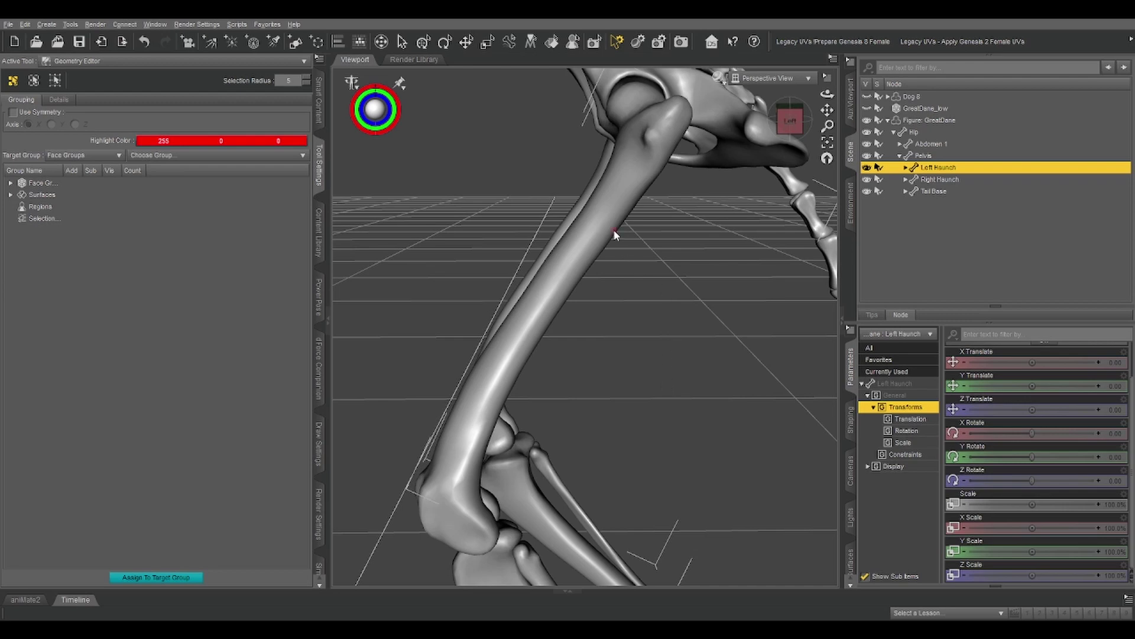
pyautogui.moveTo(610, 222); pyautogui.dragTo(561, 286)
pyautogui.moveTo(531, 331)
pyautogui.mouseDown()
pyautogui.moveTo(640, 152)
pyautogui.moveTo(562, 282)
pyautogui.moveTo(642, 185)
pyautogui.moveTo(610, 211)
pyautogui.mouseUp()
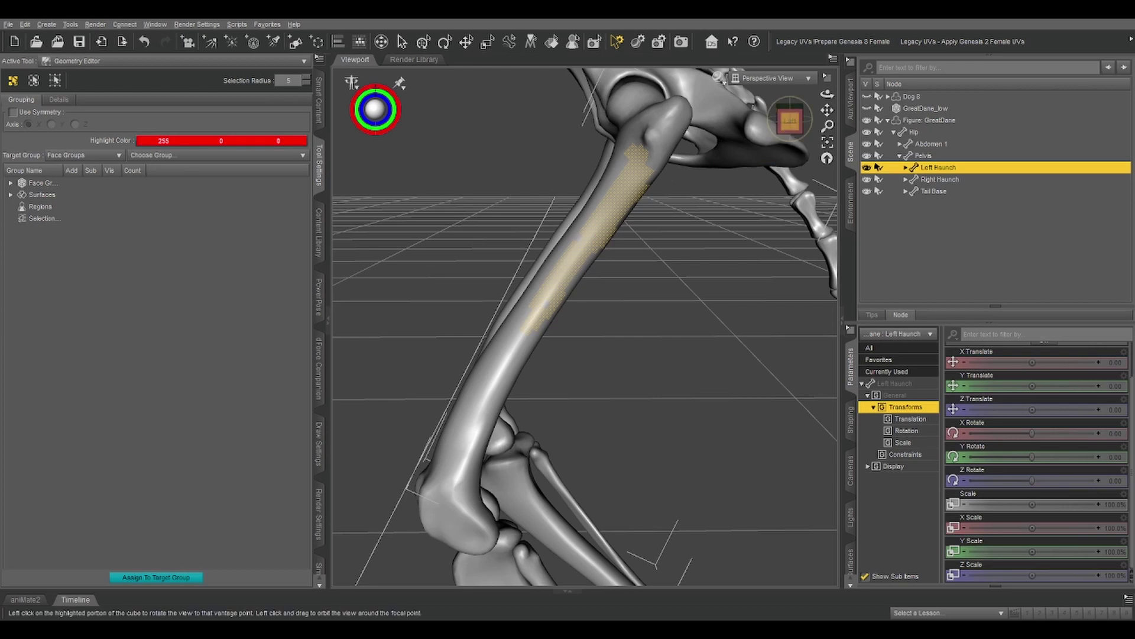
pyautogui.moveTo(790, 122); pyautogui.dragTo(827, 112)
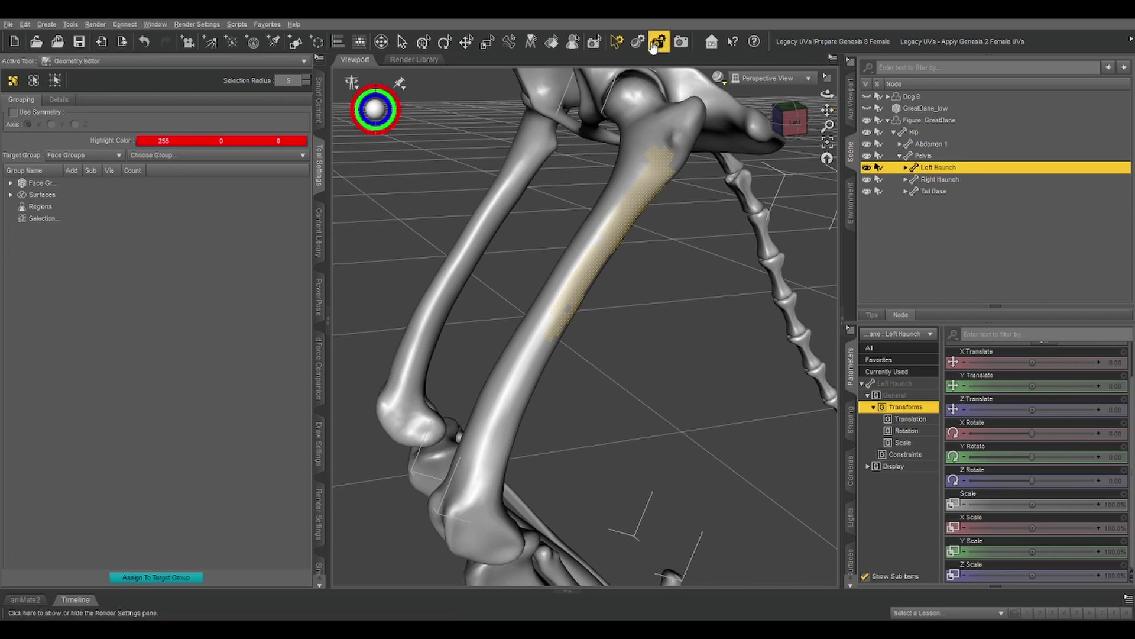
pyautogui.click(631, 152)
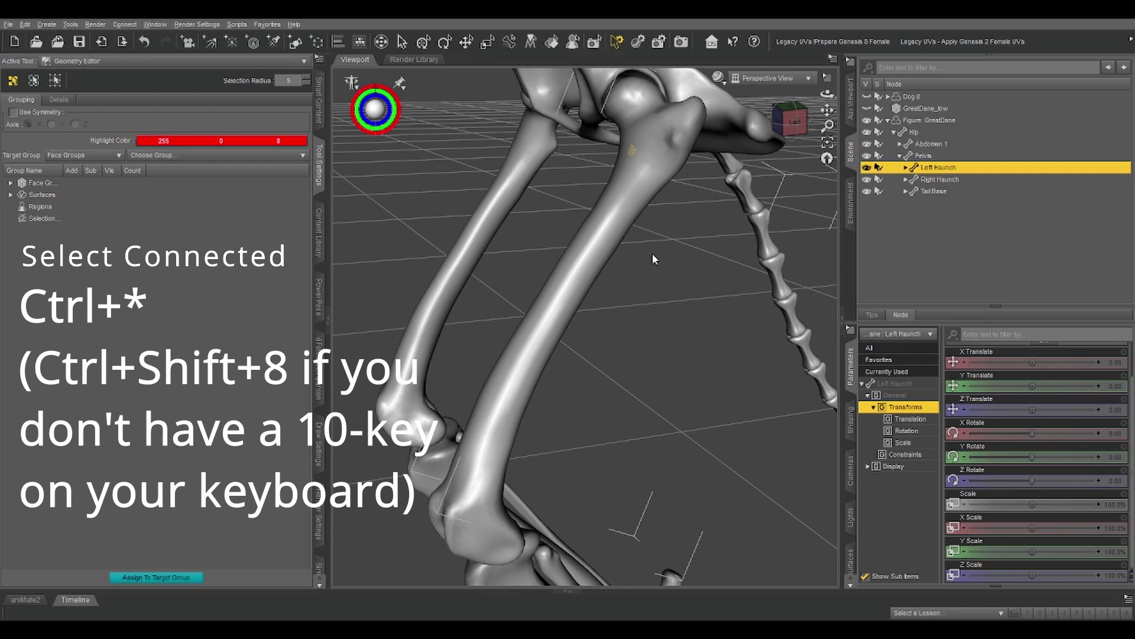
pyautogui.press('ctrl+KP_Multiply')
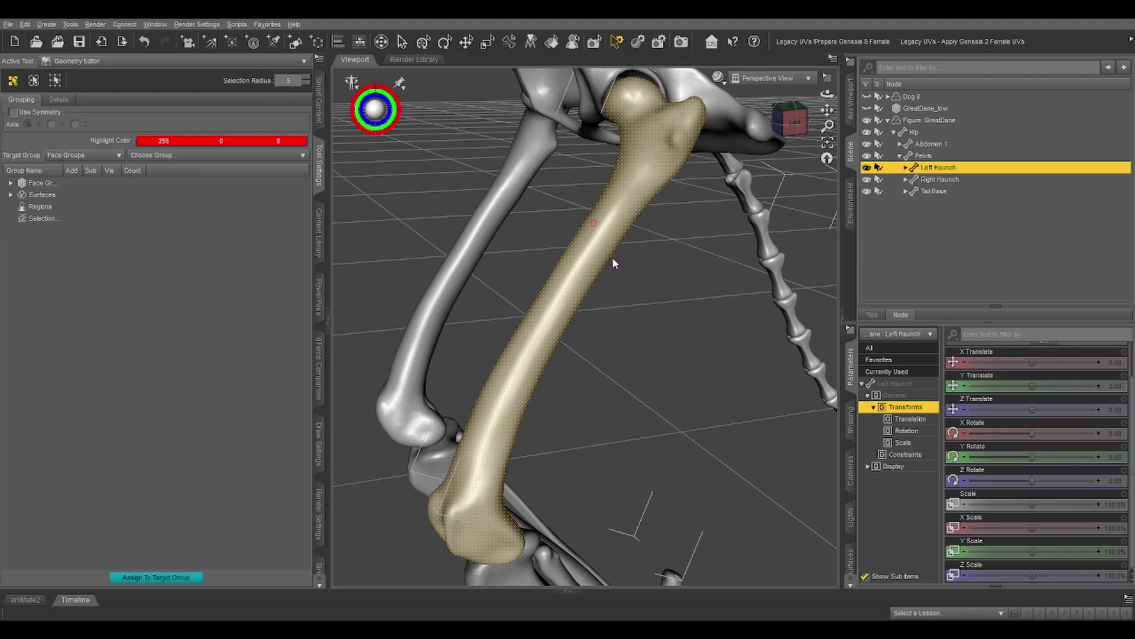
pyautogui.hotkey('ctrl', '-')
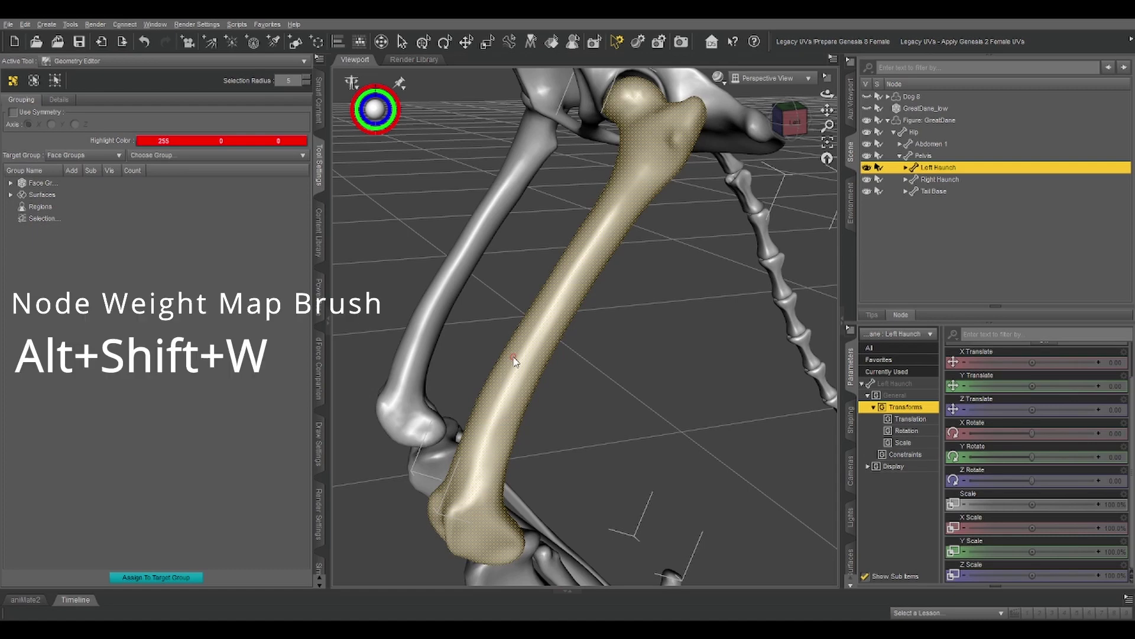
# Switch to the Node Weight Map Brush, show Dog 8 in place of GreatDane, and examine the weight map of its Abdomen 1 bone
pyautogui.hotkey('alt', 'shift', 'w')
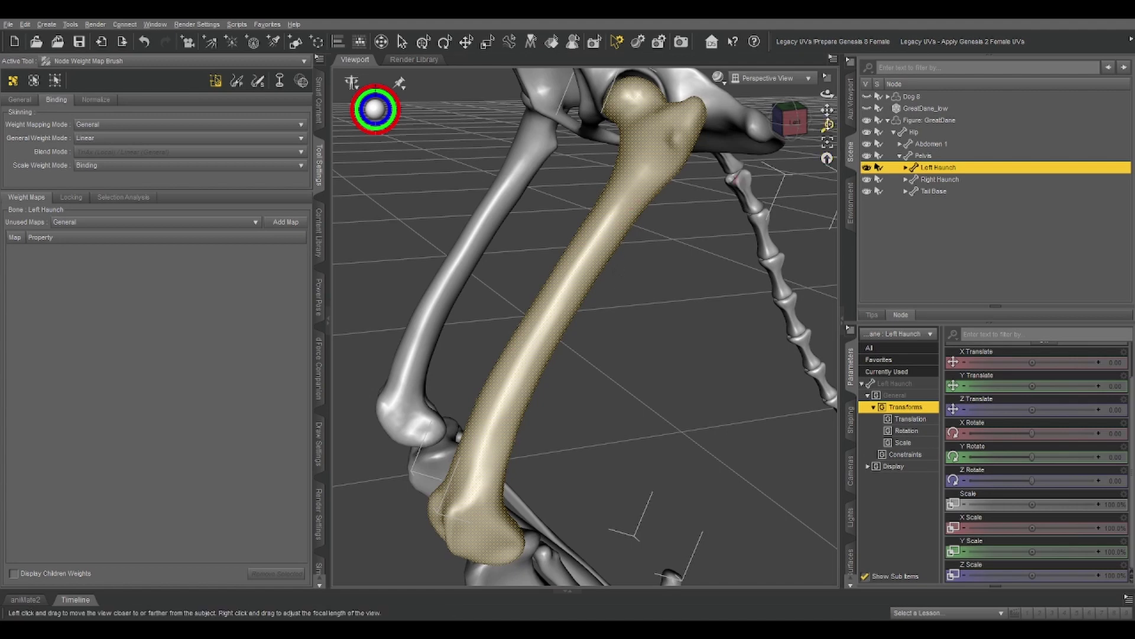
pyautogui.moveTo(828, 125); pyautogui.dragTo(827, 156)
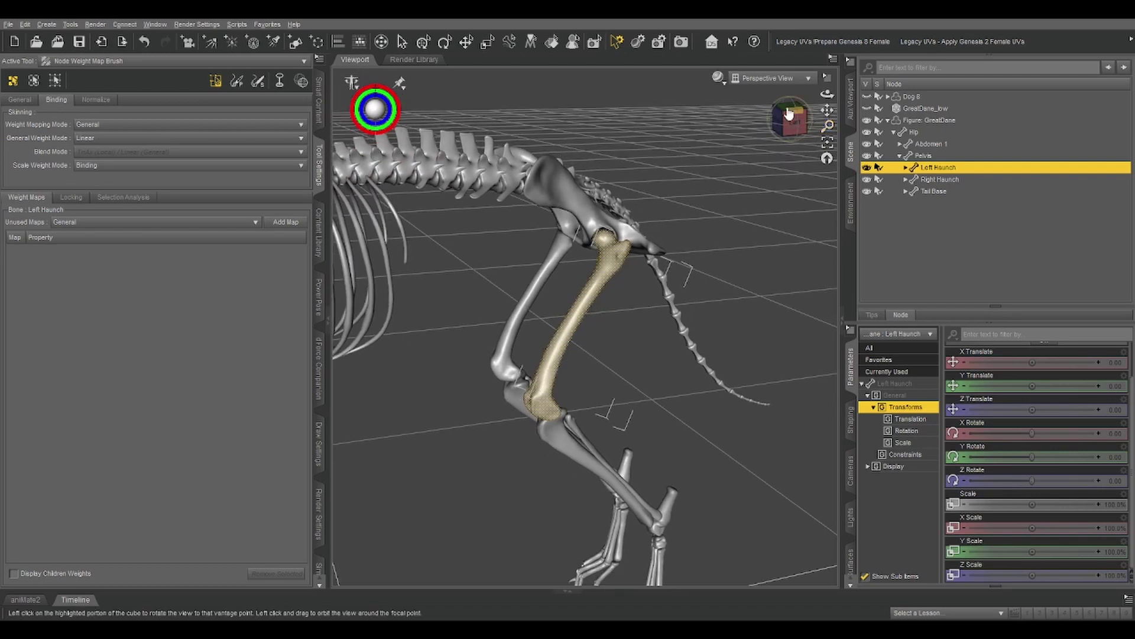
pyautogui.click(867, 107)
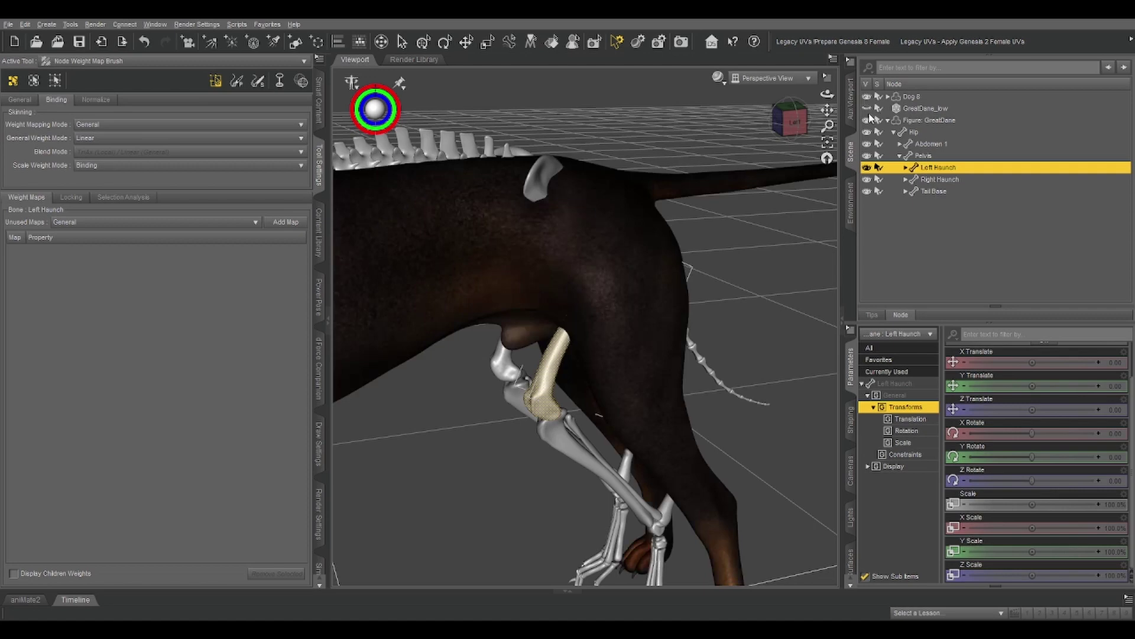
pyautogui.click(911, 98)
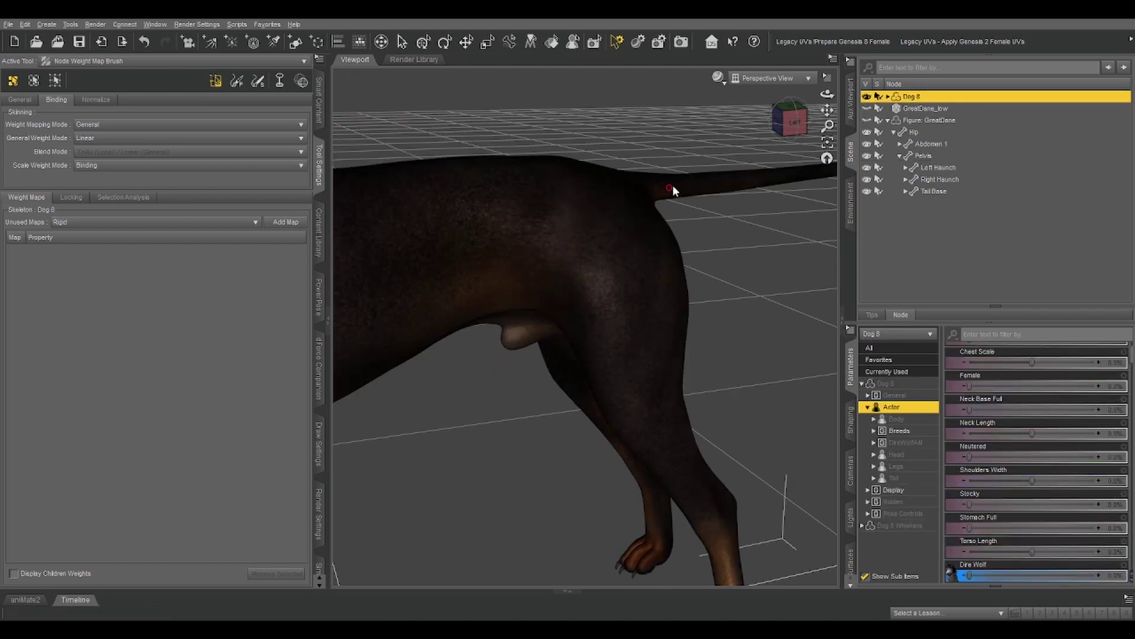
pyautogui.click(887, 96)
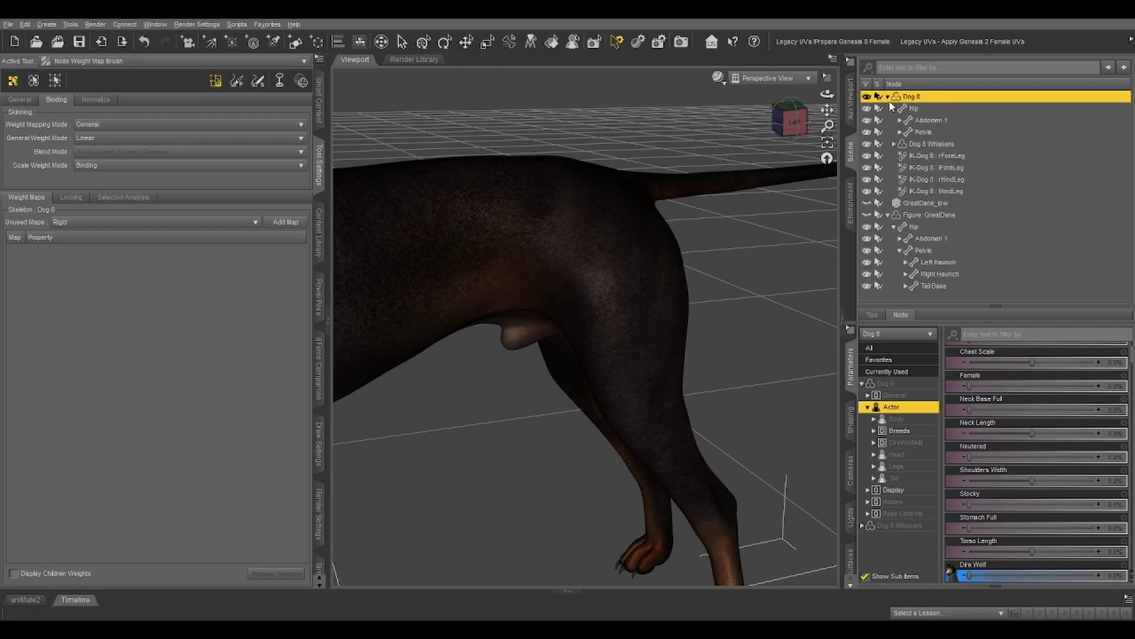
pyautogui.click(929, 120)
pyautogui.moveTo(827, 110); pyautogui.dragTo(916, 106)
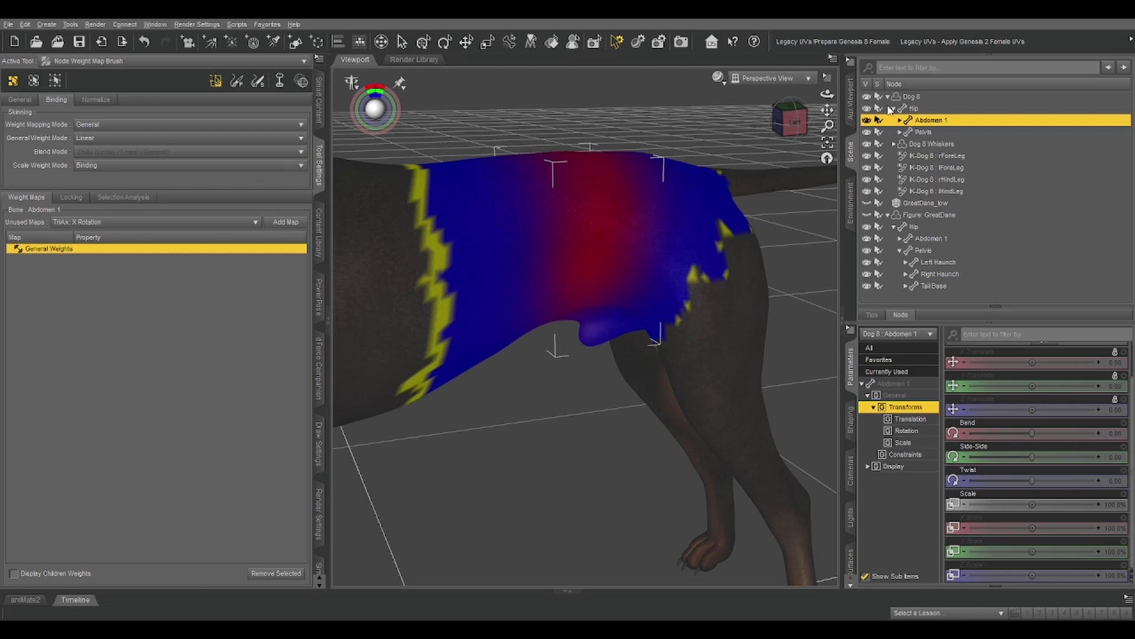
# Collapse and hide Dog 8, and make the GreatDane figure visible again
pyautogui.click(888, 96)
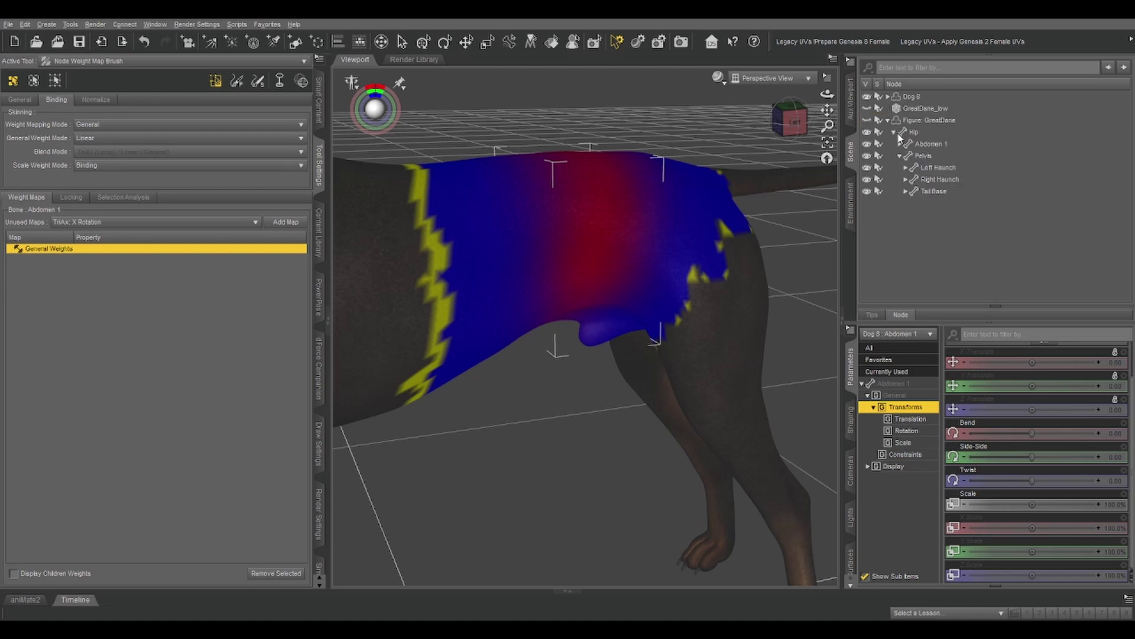
pyautogui.click(919, 120)
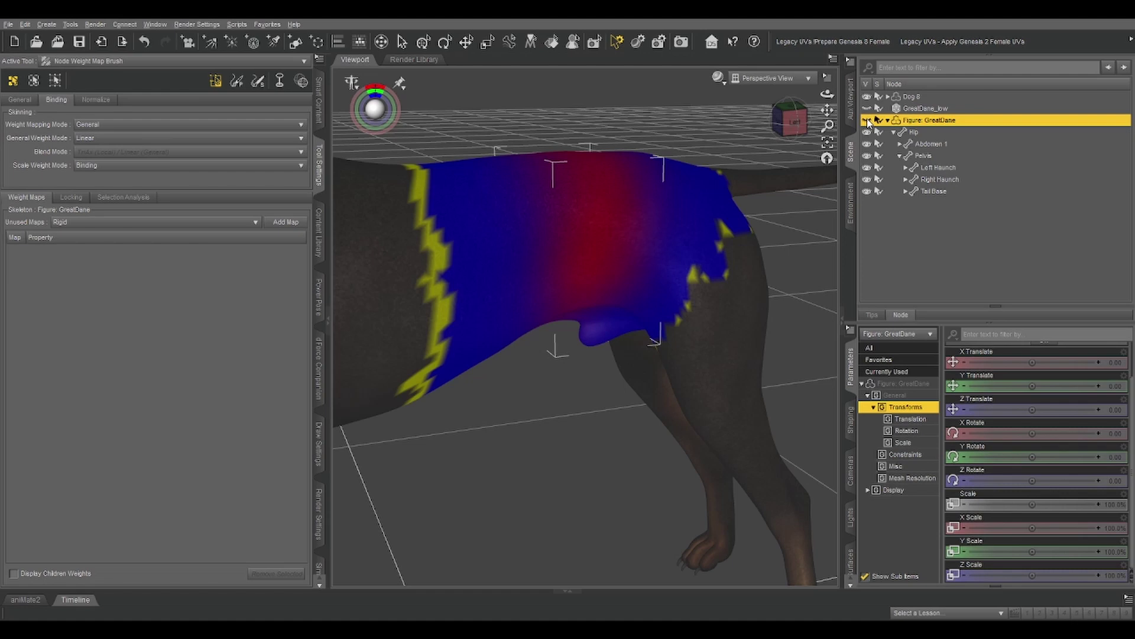
pyautogui.click(868, 97)
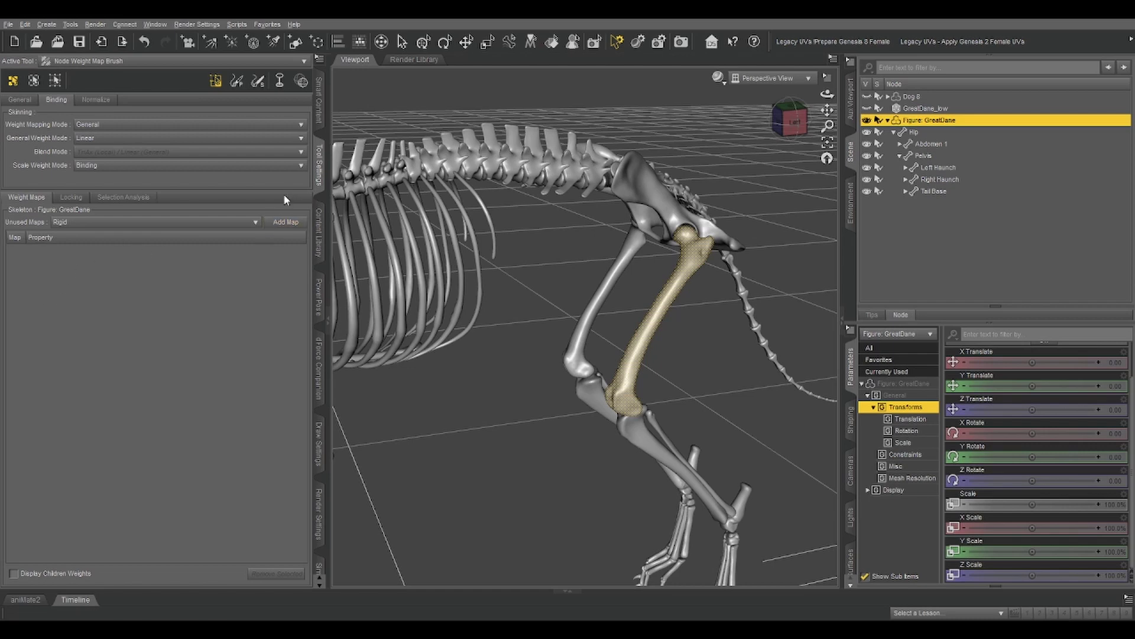
# Try to add a General weight map to GreatDane's Left Haunch, and set the General Weight Mode to Dual Quaternion
pyautogui.click(924, 170)
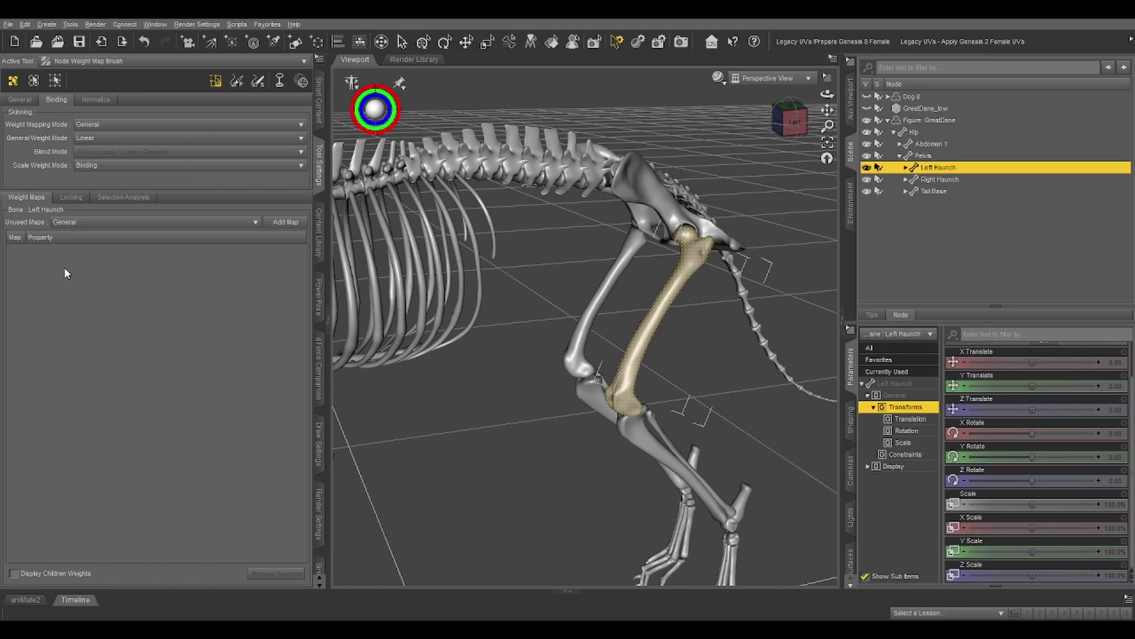
pyautogui.click(284, 228)
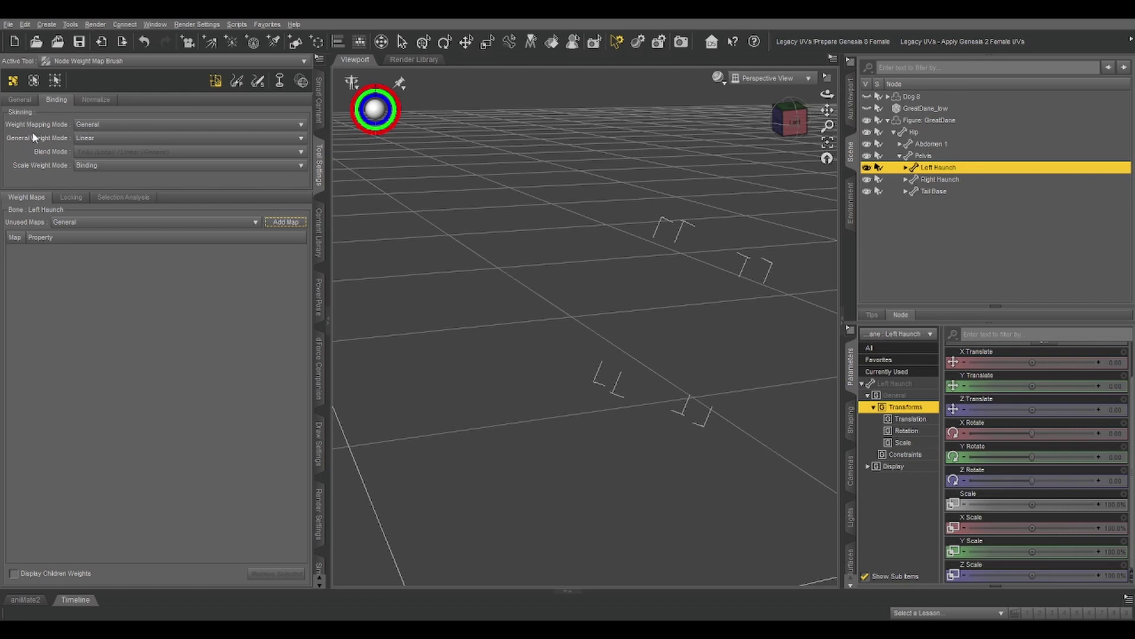
pyautogui.click(88, 140)
pyautogui.click(97, 157)
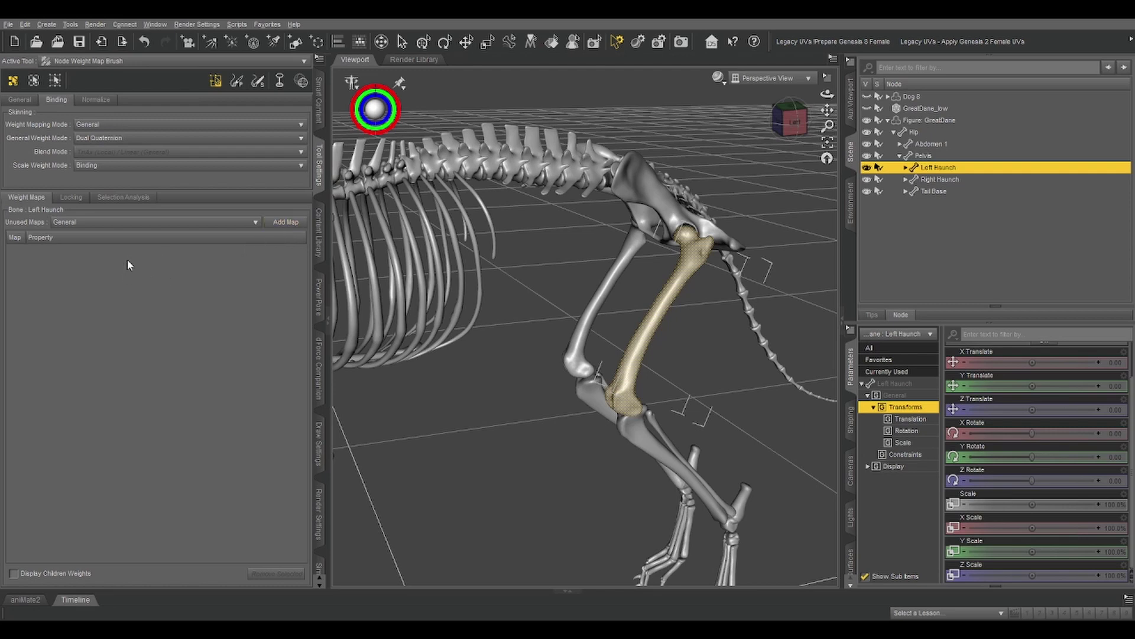
# Add a General weight map to the Left Haunch bone and display its General Weights
pyautogui.click(946, 178)
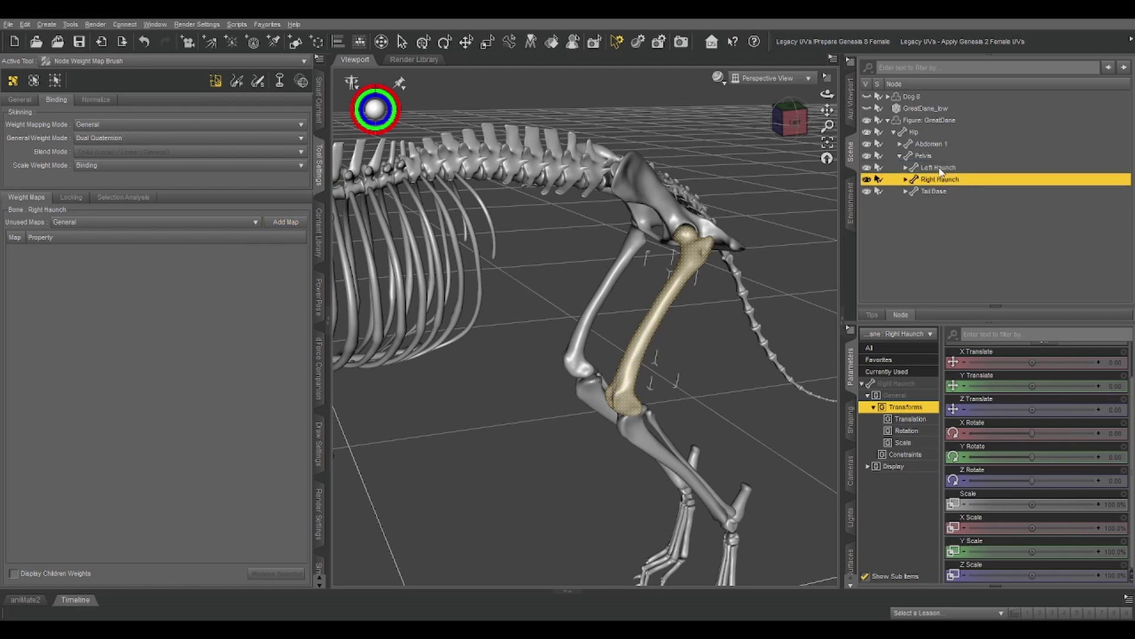
pyautogui.click(940, 170)
pyautogui.click(36, 251)
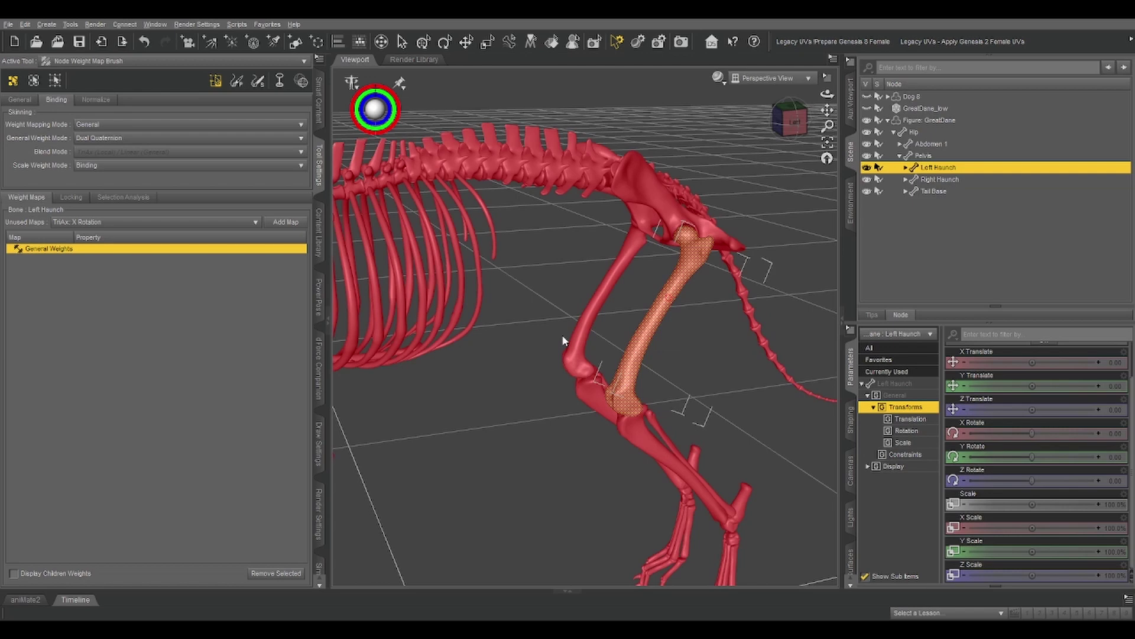
# Add a General weight map to the Hip bone and assign the entire skeleton mesh's weight to it
pyautogui.click(918, 132)
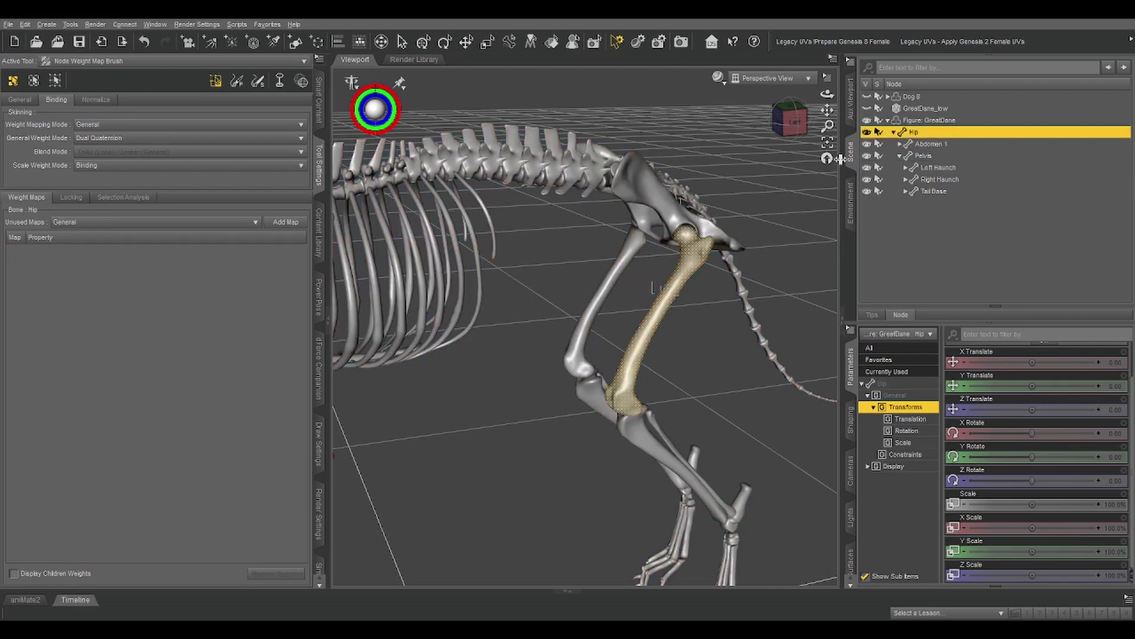
pyautogui.click(299, 223)
pyautogui.click(934, 143)
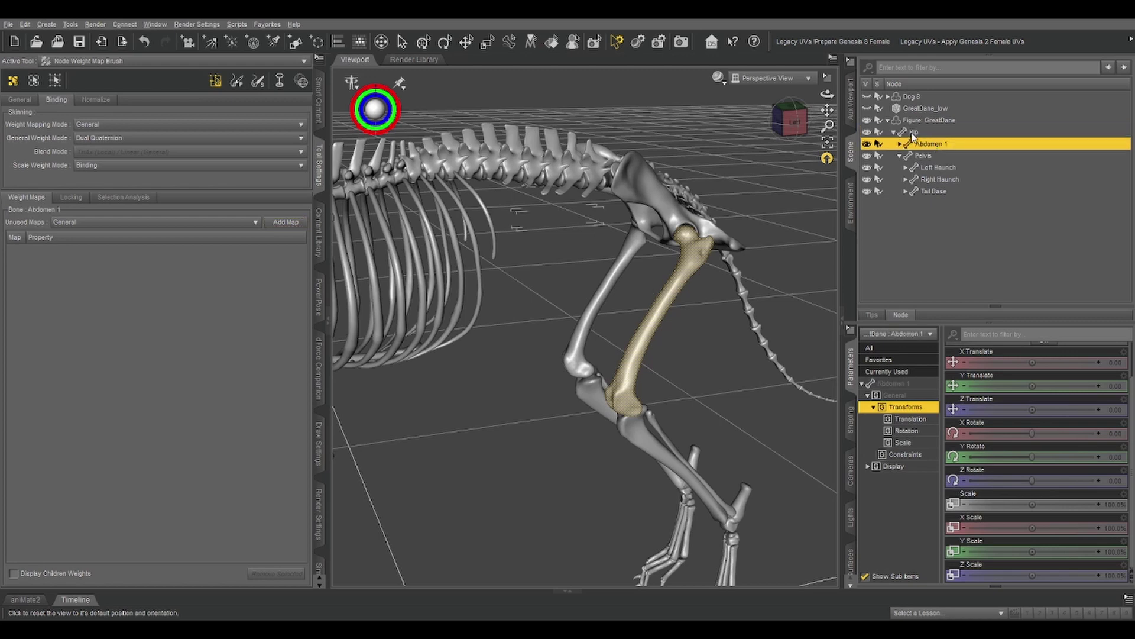
pyautogui.click(910, 134)
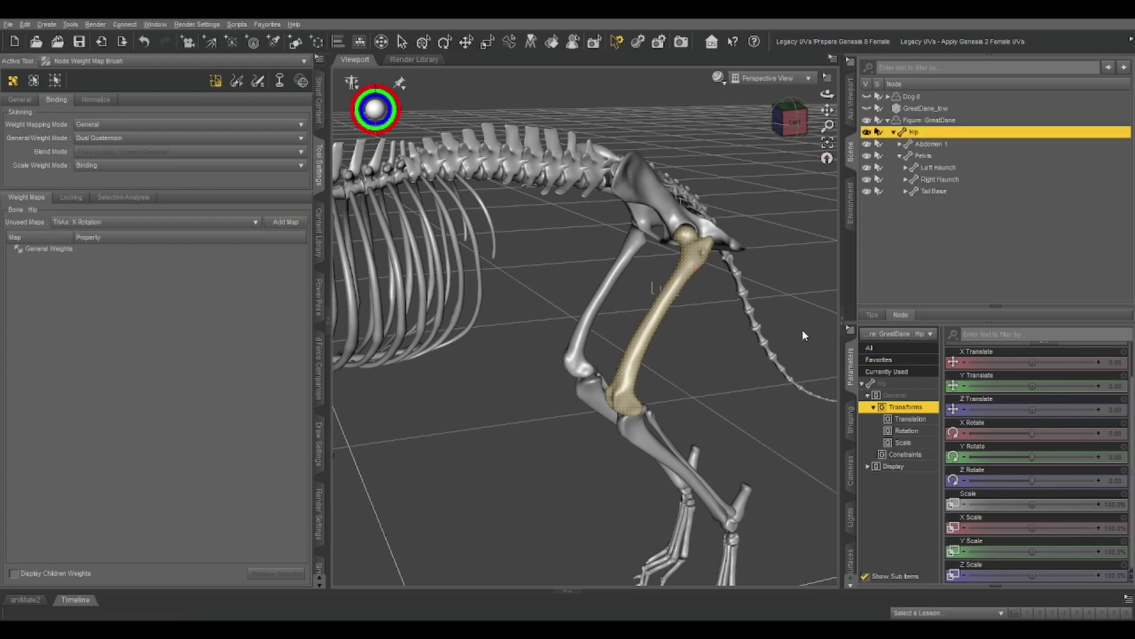
pyautogui.hotkey('ctrl', 'a')
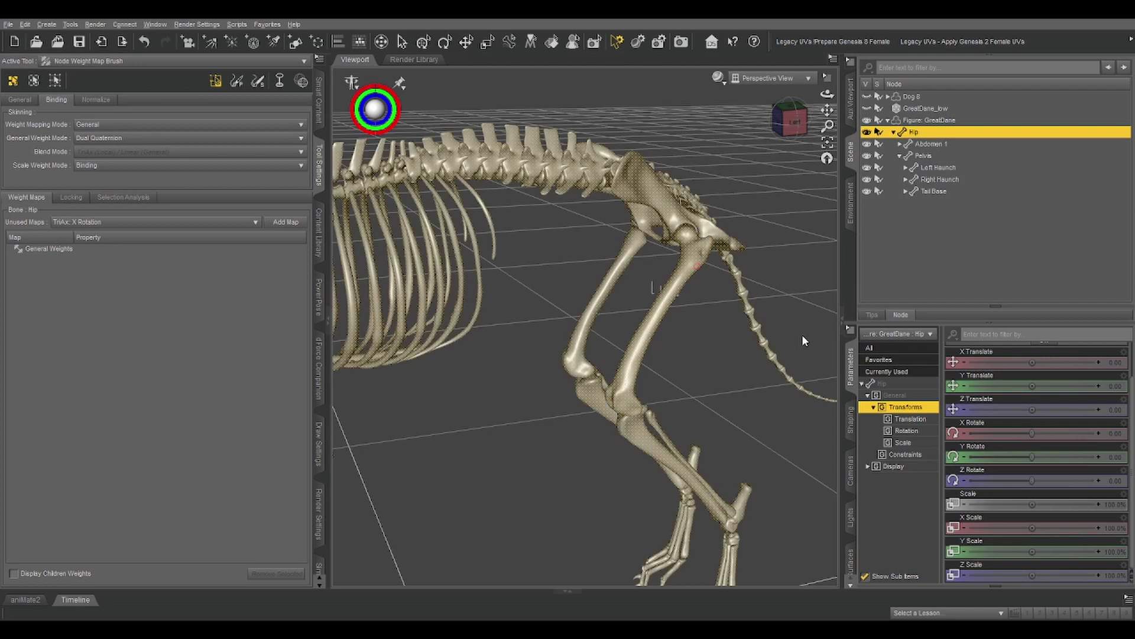
pyautogui.click(53, 249)
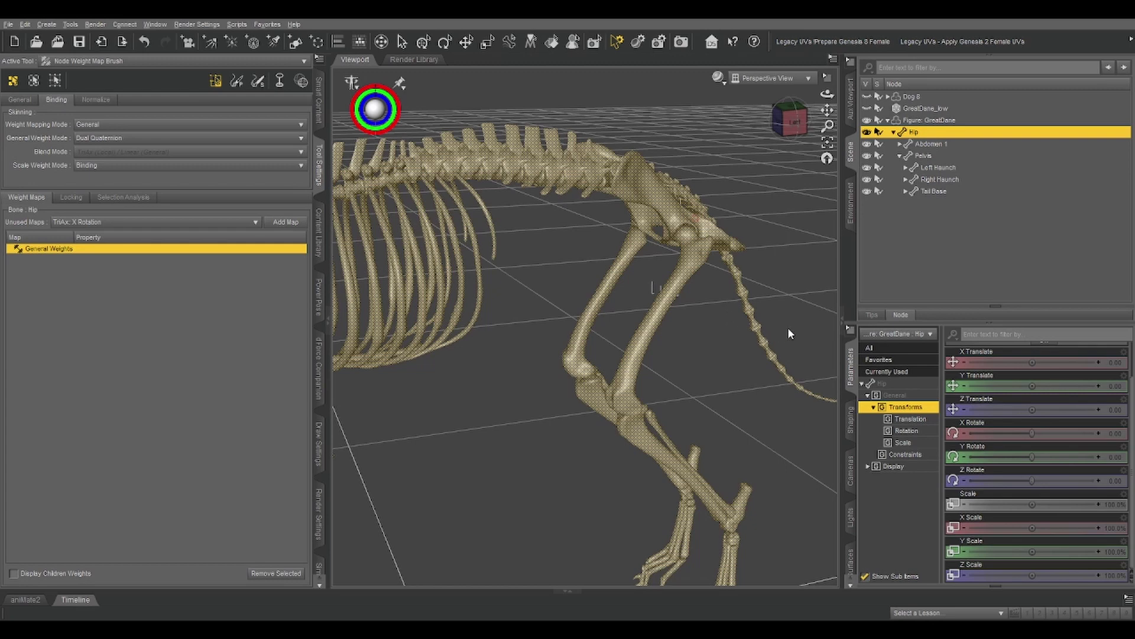
# Fill the selected left thigh bone polygons with full weight on the Left Haunch's General Weights map and test its X rotation
pyautogui.click(923, 169)
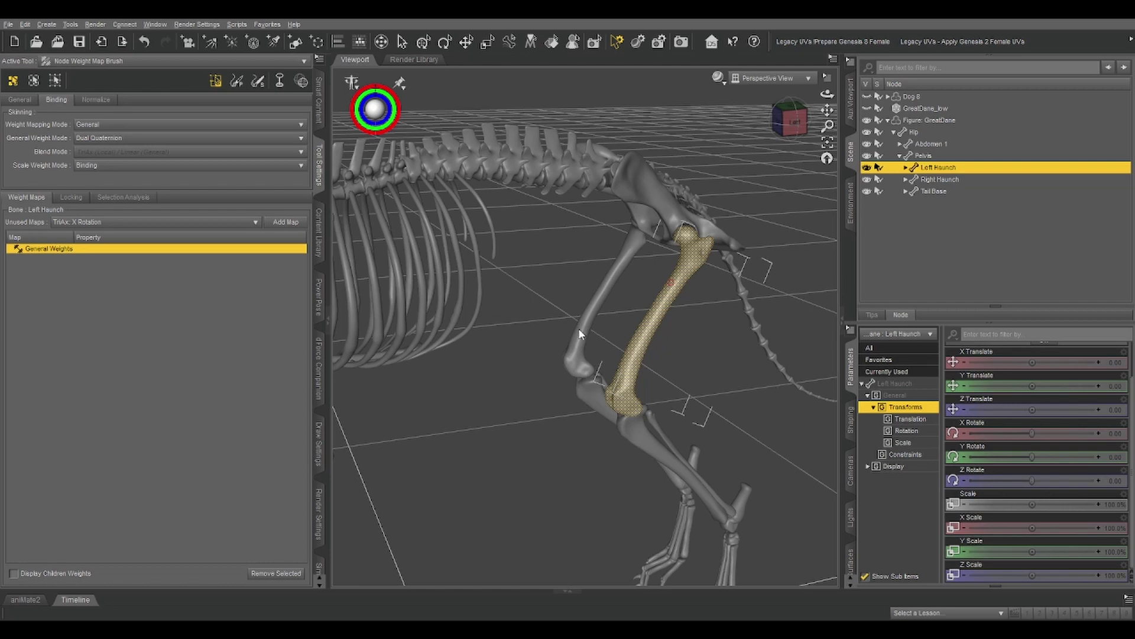
pyautogui.click(565, 346)
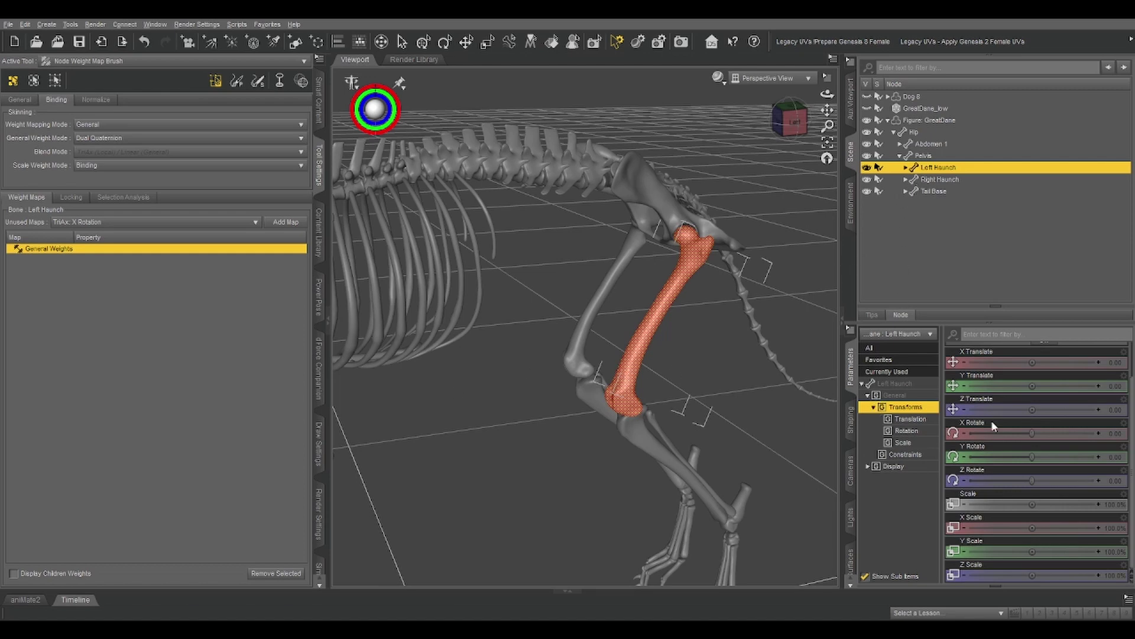
pyautogui.moveTo(1030, 433)
pyautogui.mouseDown()
pyautogui.moveTo(1013, 432)
pyautogui.moveTo(1049, 432)
pyautogui.moveTo(1009, 433)
pyautogui.moveTo(1045, 434)
pyautogui.moveTo(1014, 434)
pyautogui.moveTo(1030, 433)
pyautogui.mouseUp()
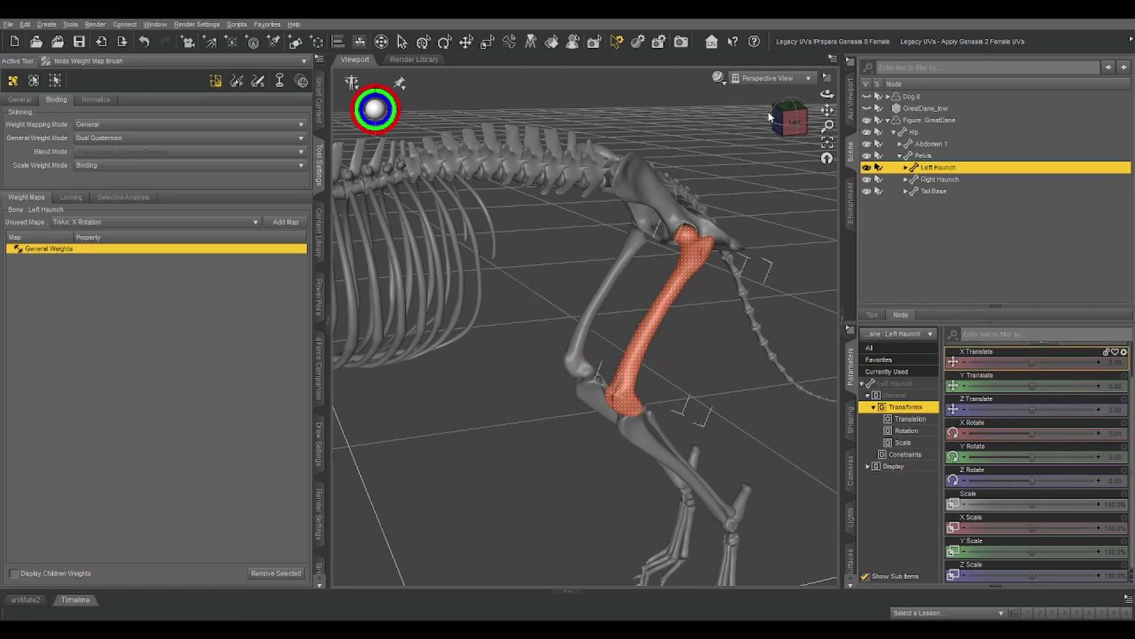
# Return to the Joint Editor and nudge the Left Haunch's center point slightly forward within the hip socket
pyautogui.moveTo(827, 126); pyautogui.dragTo(776, 121)
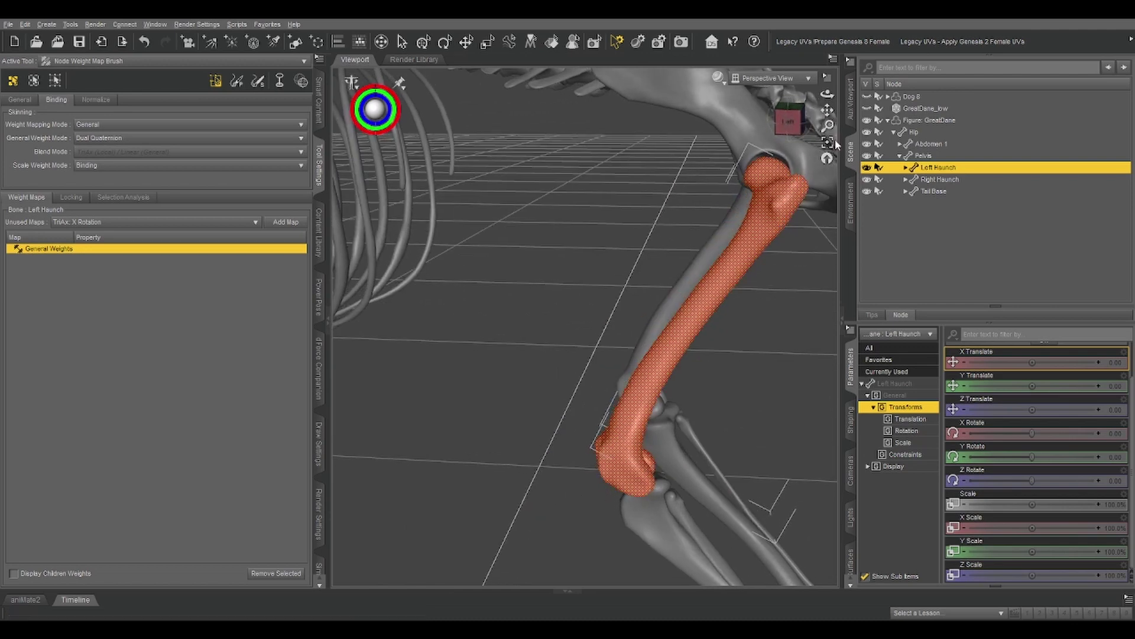
pyautogui.hotkey('alt', 'shift', 'j')
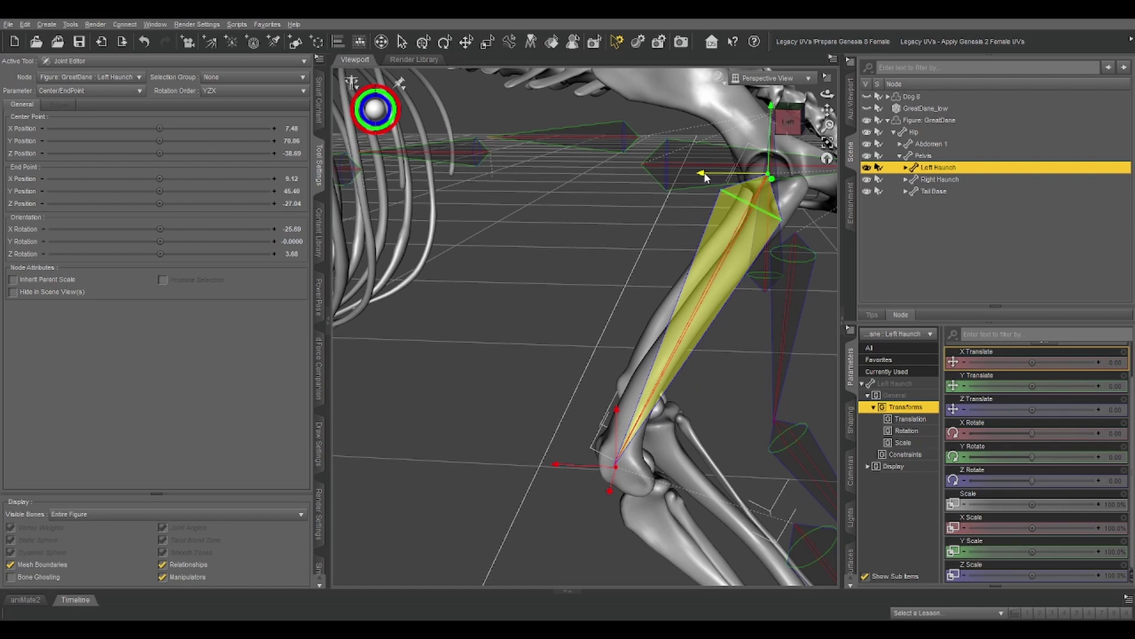
pyautogui.moveTo(701, 176); pyautogui.dragTo(697, 178)
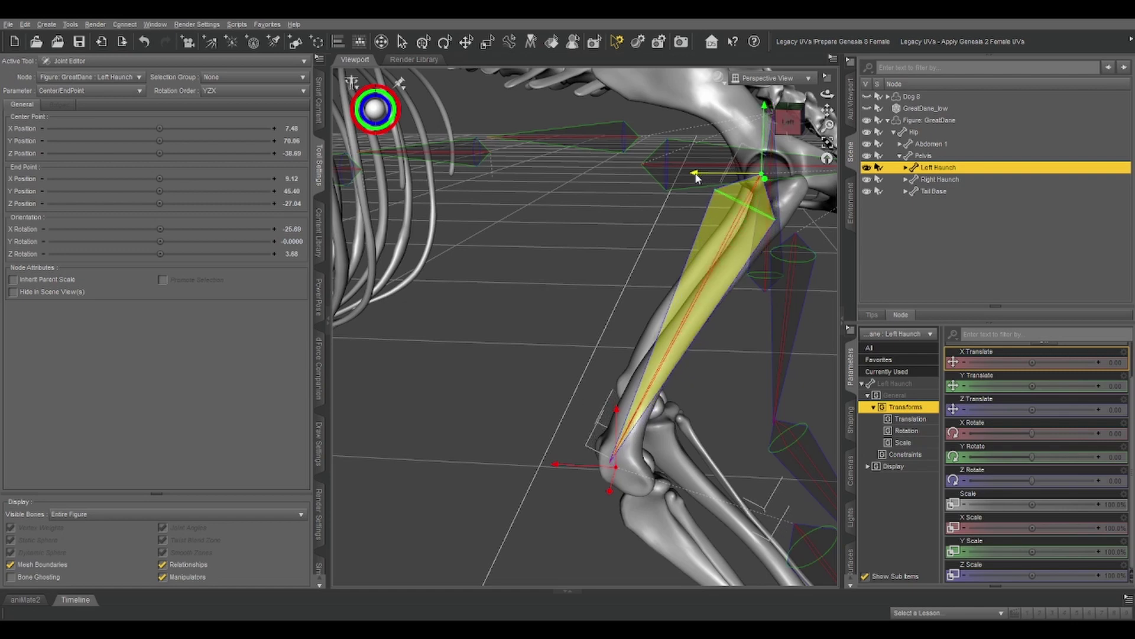
# Fine-tune the Left Haunch's center point slightly back and down in the hip socket and test its X rotation to about -75
pyautogui.moveTo(765, 111); pyautogui.dragTo(765, 111)
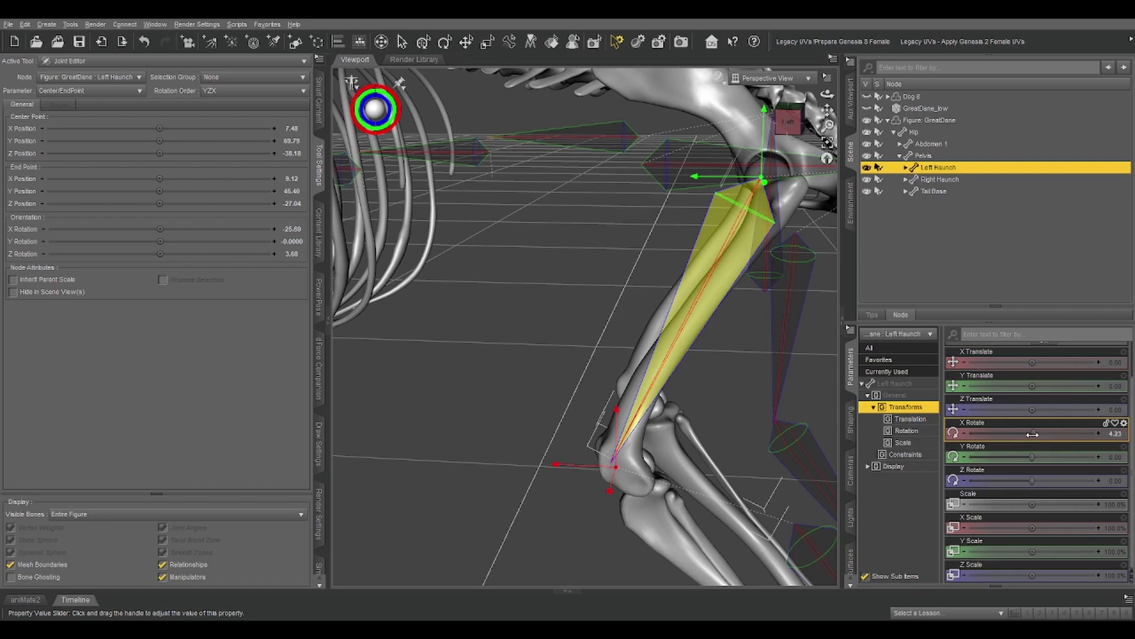
pyautogui.moveTo(1032, 433)
pyautogui.mouseDown()
pyautogui.moveTo(999, 435)
pyautogui.moveTo(1031, 435)
pyautogui.mouseUp()
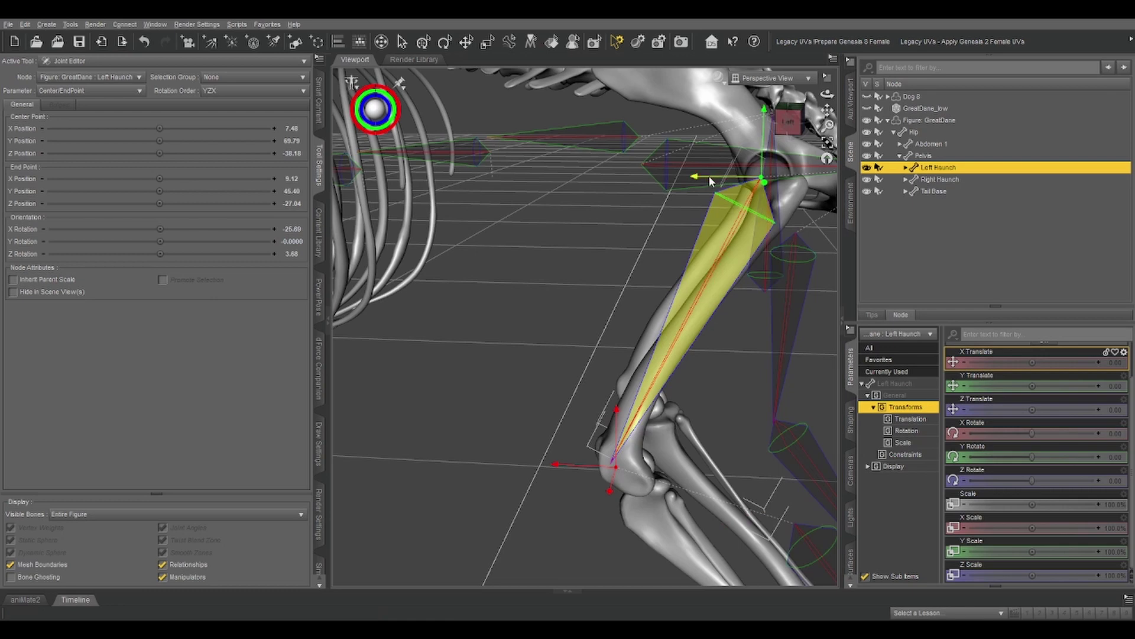
pyautogui.moveTo(708, 175); pyautogui.dragTo(715, 176)
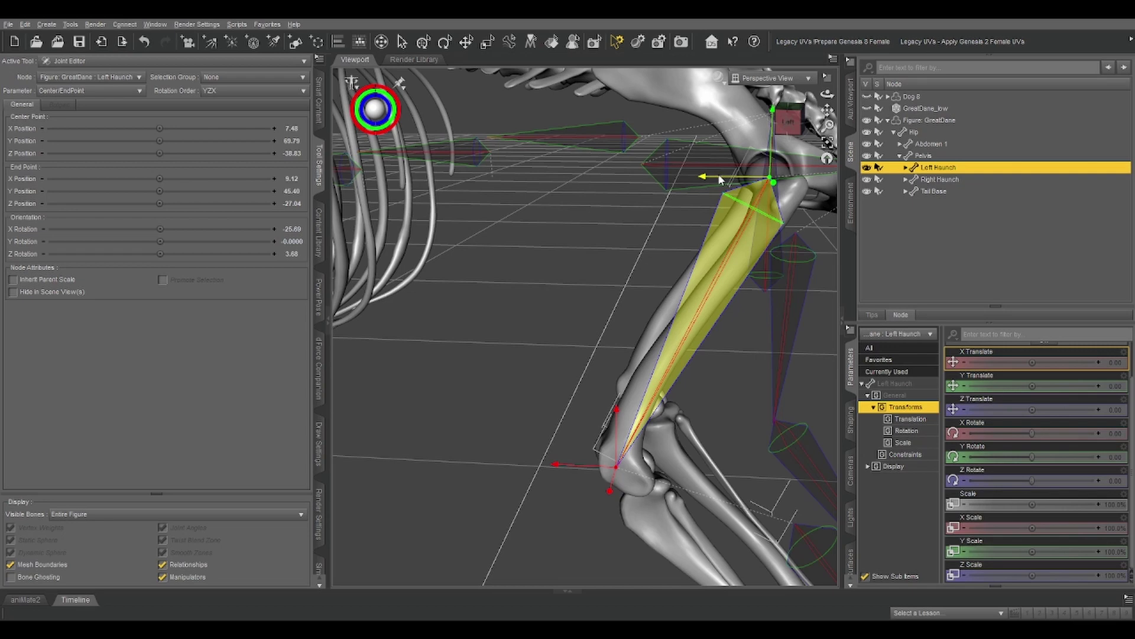
pyautogui.moveTo(772, 132); pyautogui.dragTo(771, 134)
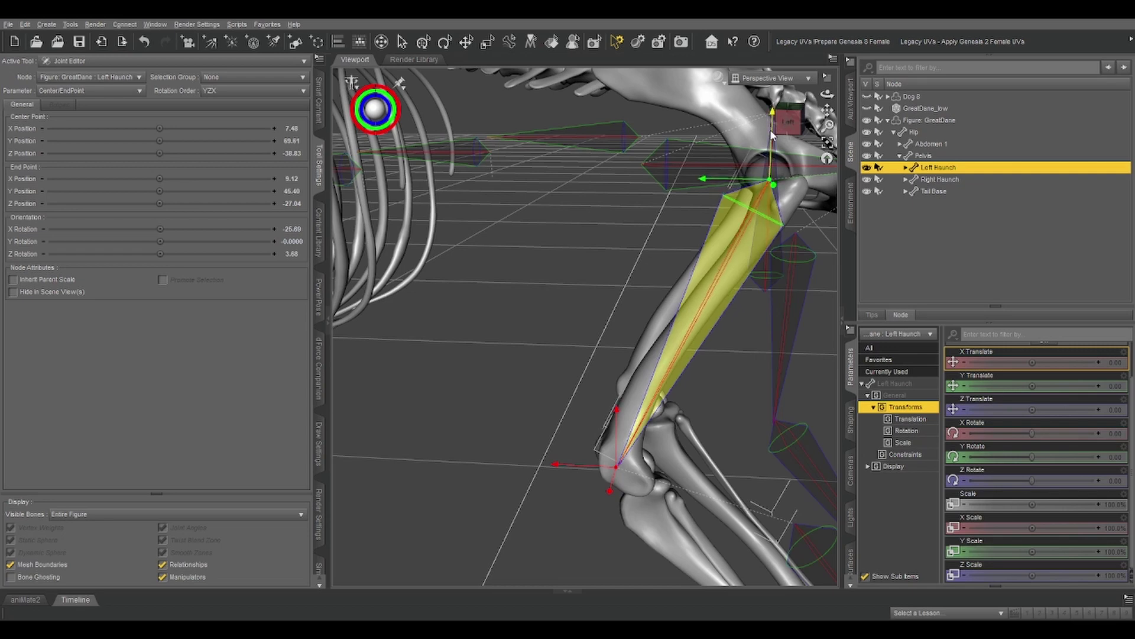
pyautogui.moveTo(1031, 434); pyautogui.dragTo(1006, 438)
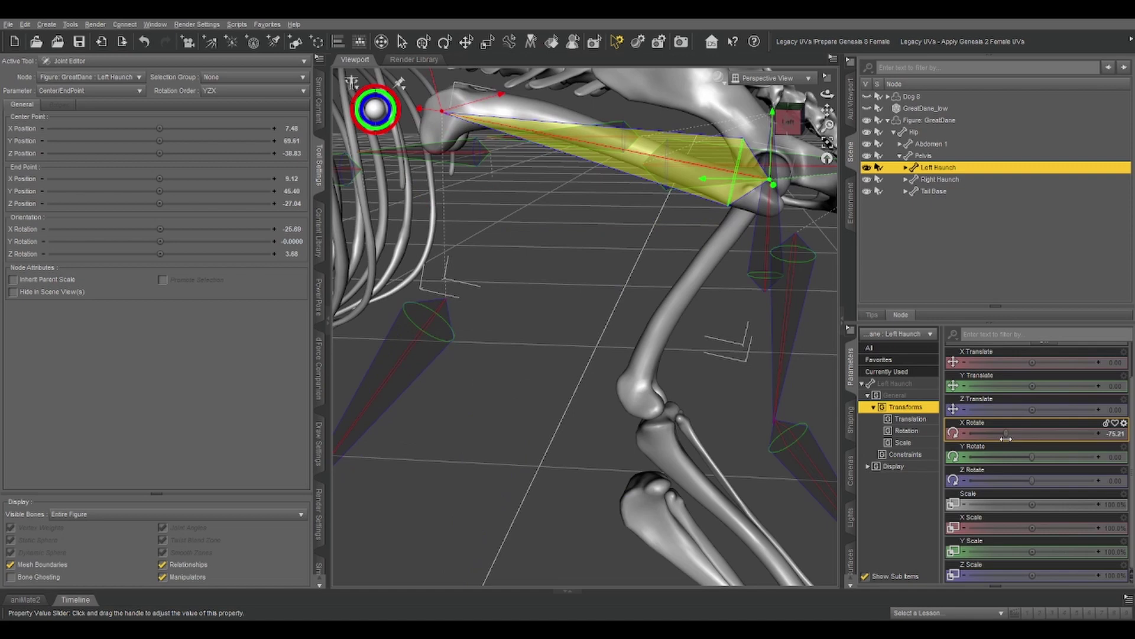
pyautogui.keyDown('alt'); pyautogui.click(1032, 434); pyautogui.keyUp('alt')
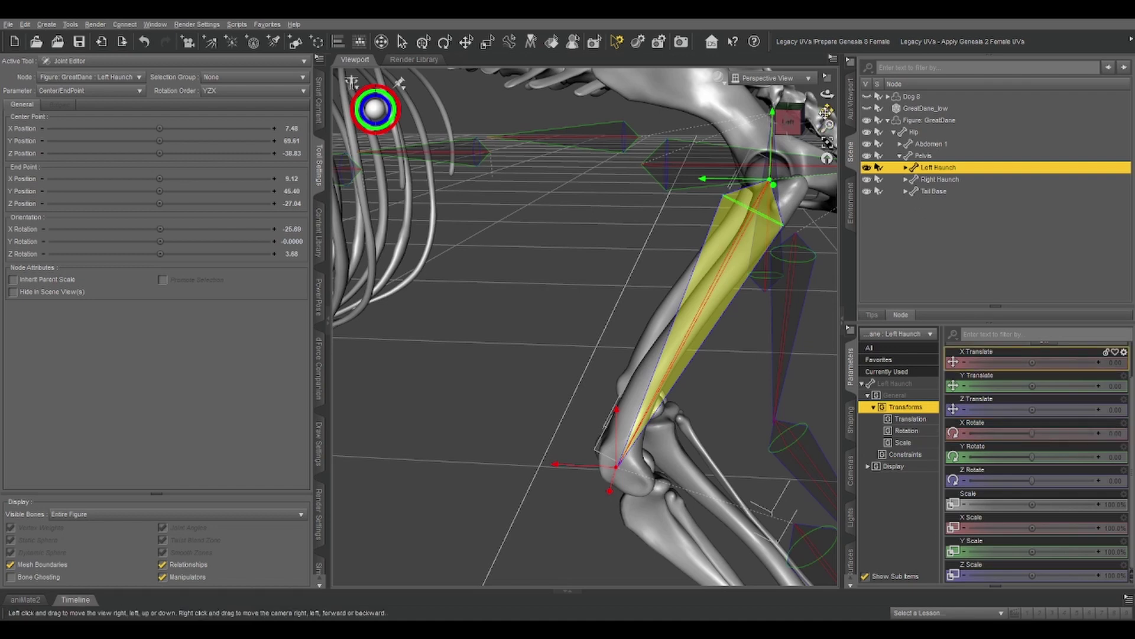
# Select the Left Lower Thigh bone and move its center point to the knee joint at Y 44.41, Z -29.57
pyautogui.moveTo(827, 110); pyautogui.dragTo(806, 141)
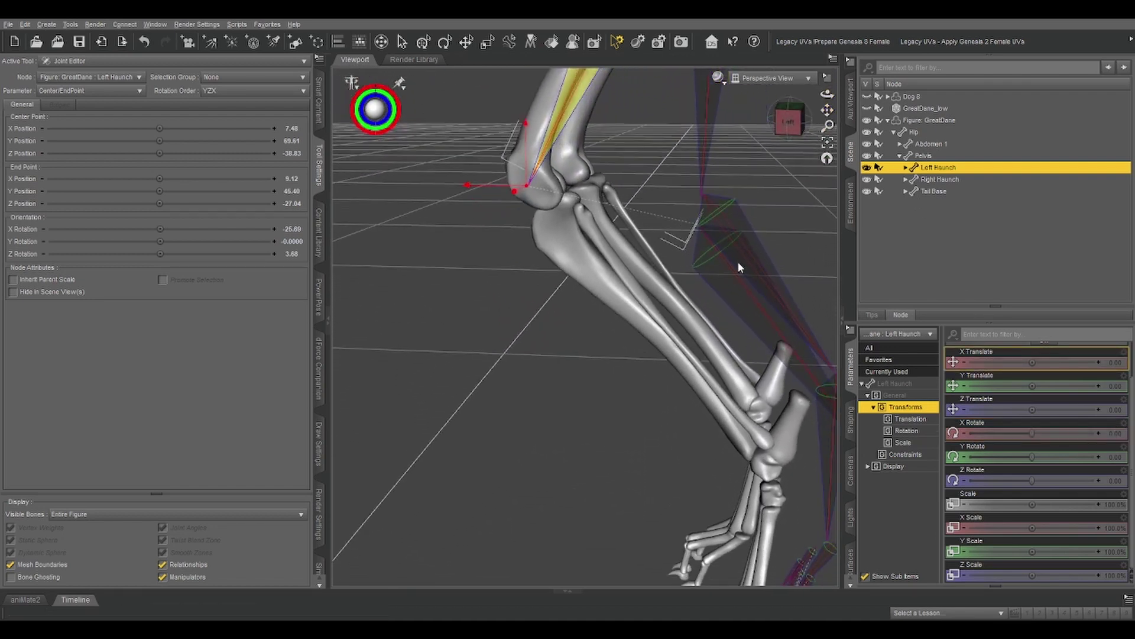
pyautogui.click(727, 275)
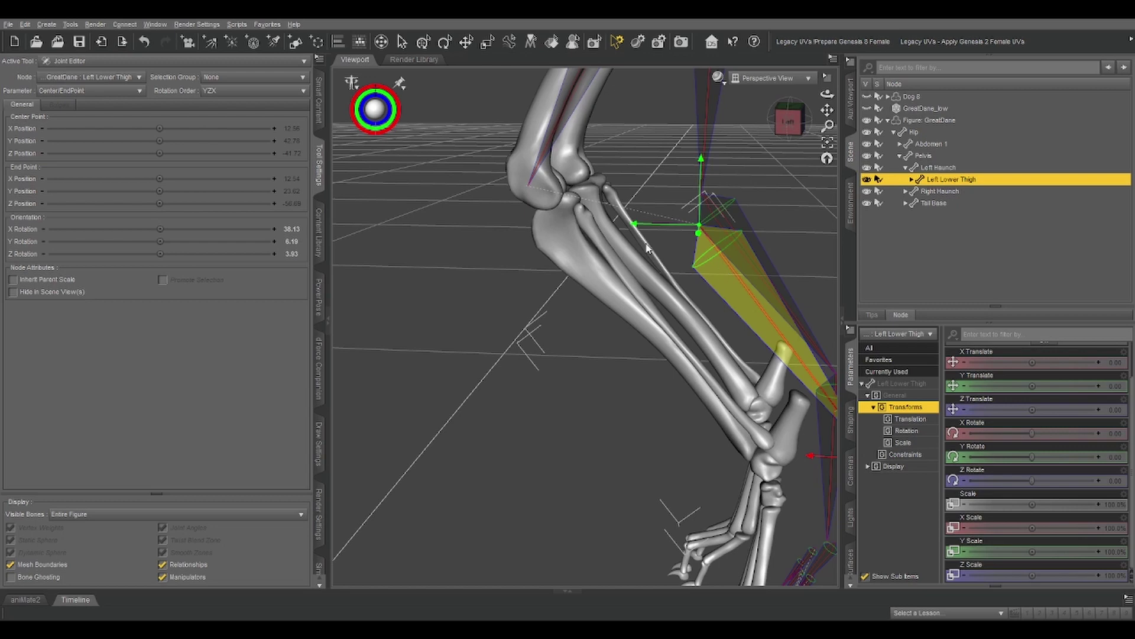
pyautogui.moveTo(653, 228); pyautogui.dragTo(504, 218)
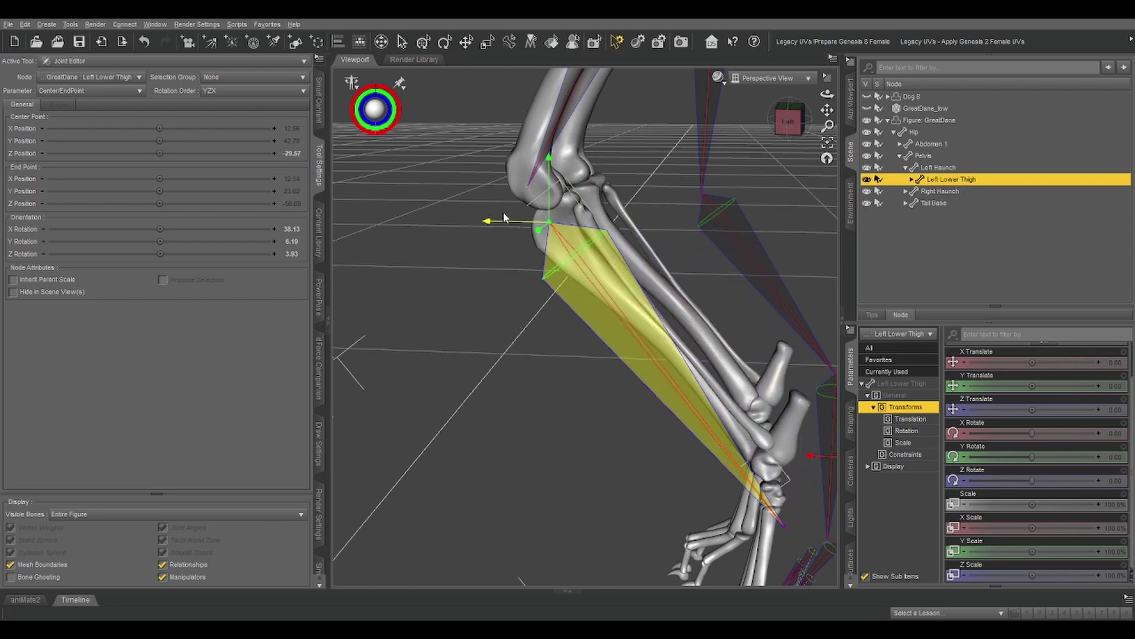
pyautogui.moveTo(550, 158); pyautogui.dragTo(551, 136)
# From the front view, center the Left Lower Thigh's center point on the knee at X 8.76
pyautogui.moveTo(786, 127); pyautogui.dragTo(864, 118)
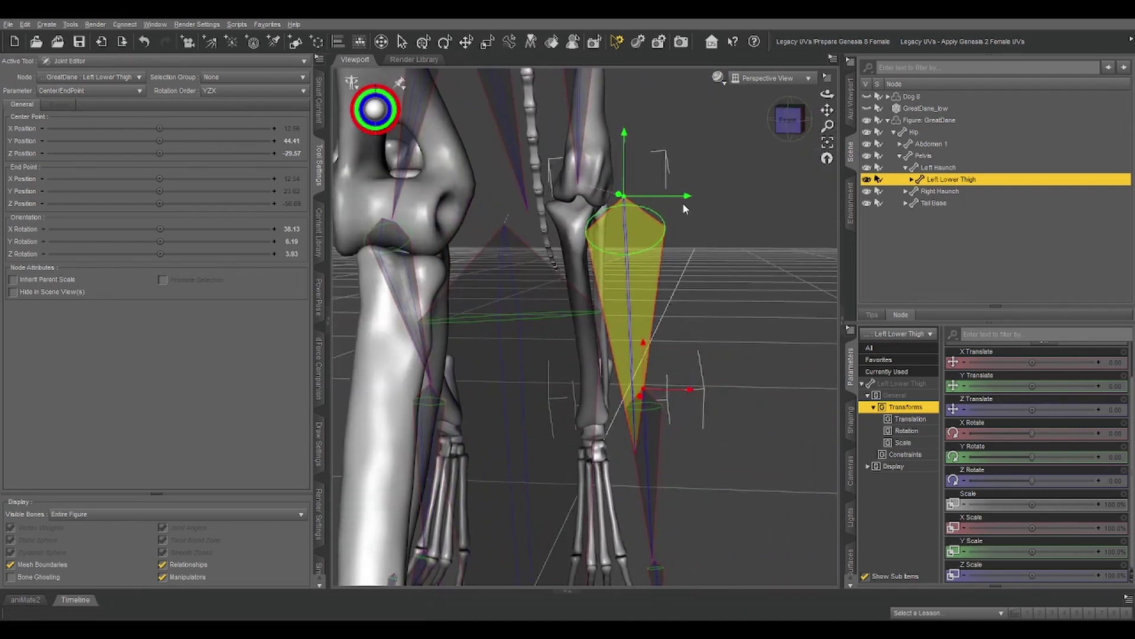
pyautogui.click(681, 199)
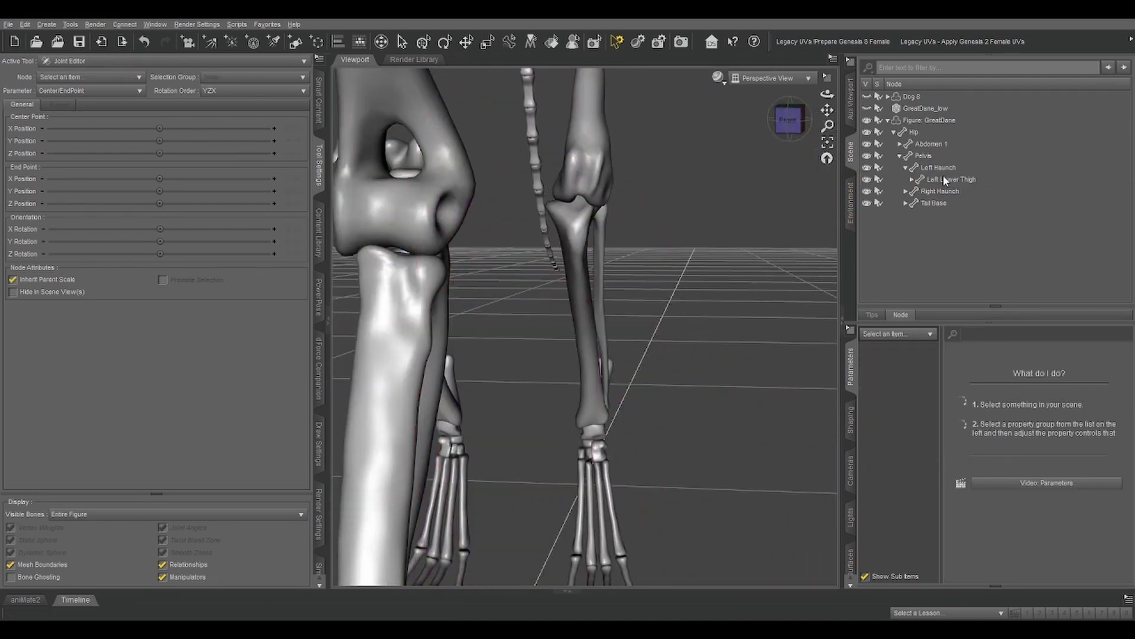
pyautogui.click(943, 177)
pyautogui.click(684, 194)
pyautogui.click(969, 179)
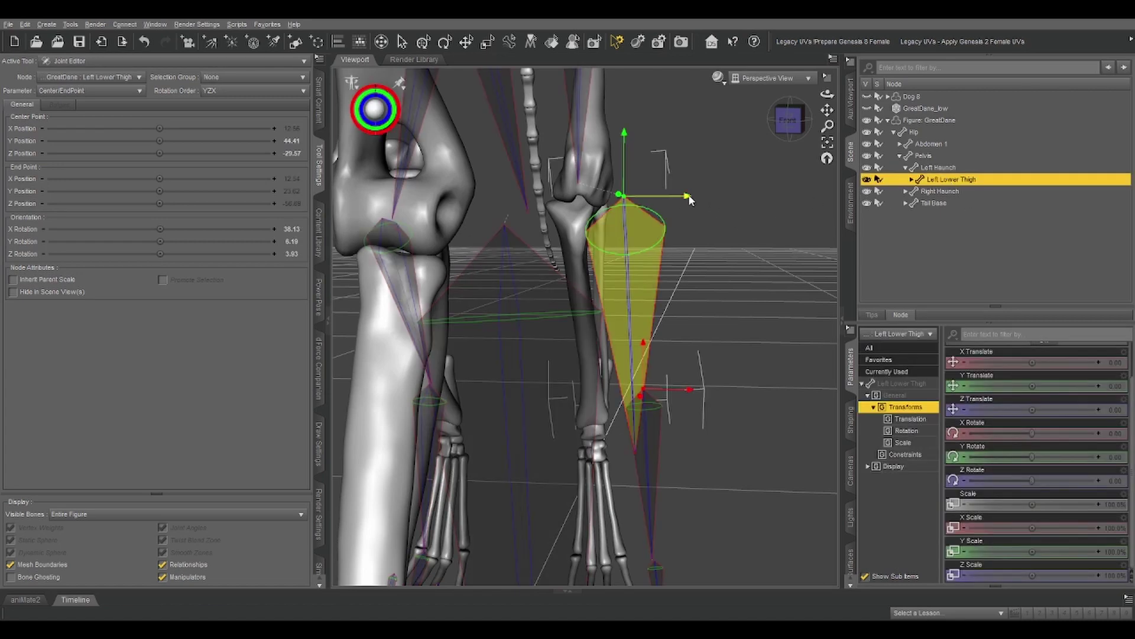
pyautogui.moveTo(689, 199); pyautogui.dragTo(644, 201)
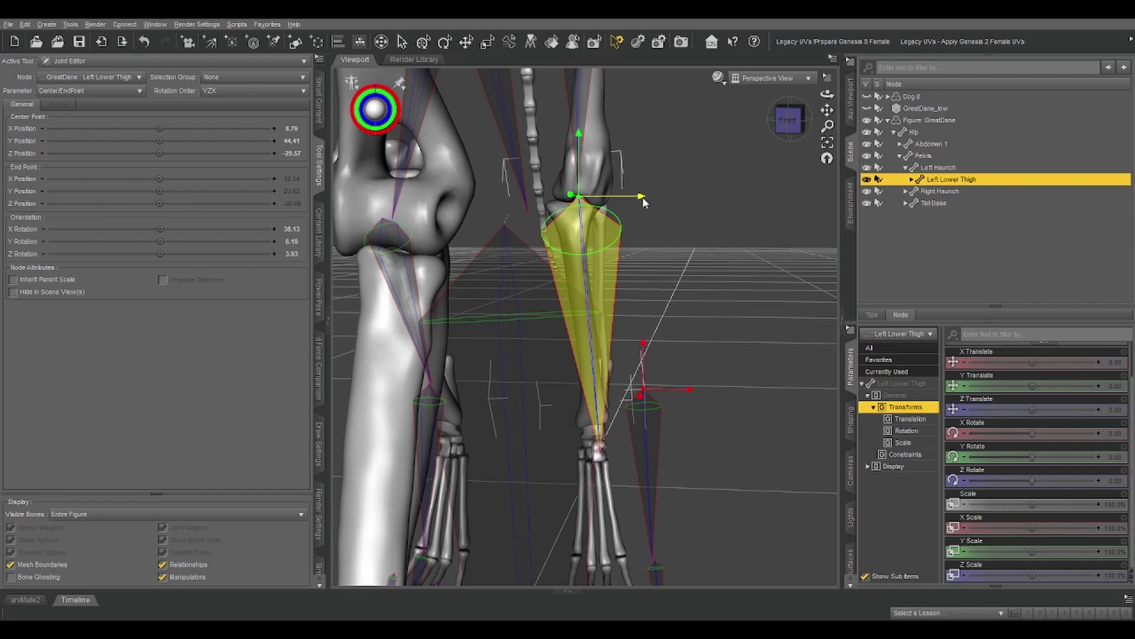
# Move the Left Lower Thigh's end point to the ankle at X 8.71, Z -47.52 and rotate its X orientation to line up the bone
pyautogui.moveTo(789, 120); pyautogui.dragTo(773, 70)
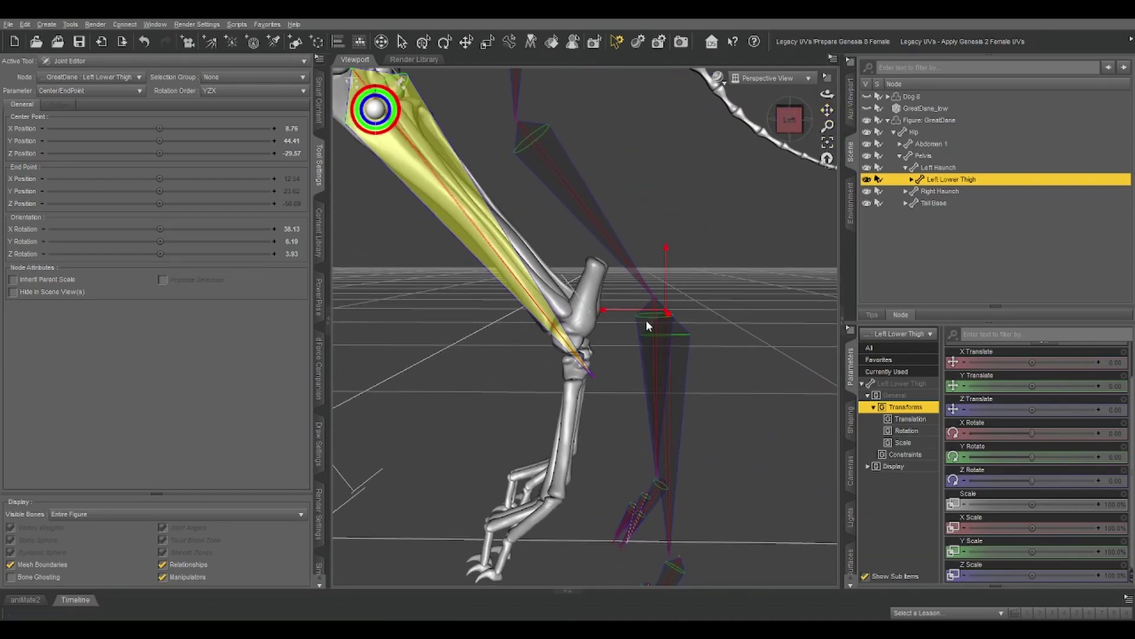
pyautogui.moveTo(629, 310); pyautogui.dragTo(513, 308)
pyautogui.moveTo(784, 131); pyautogui.dragTo(819, 132)
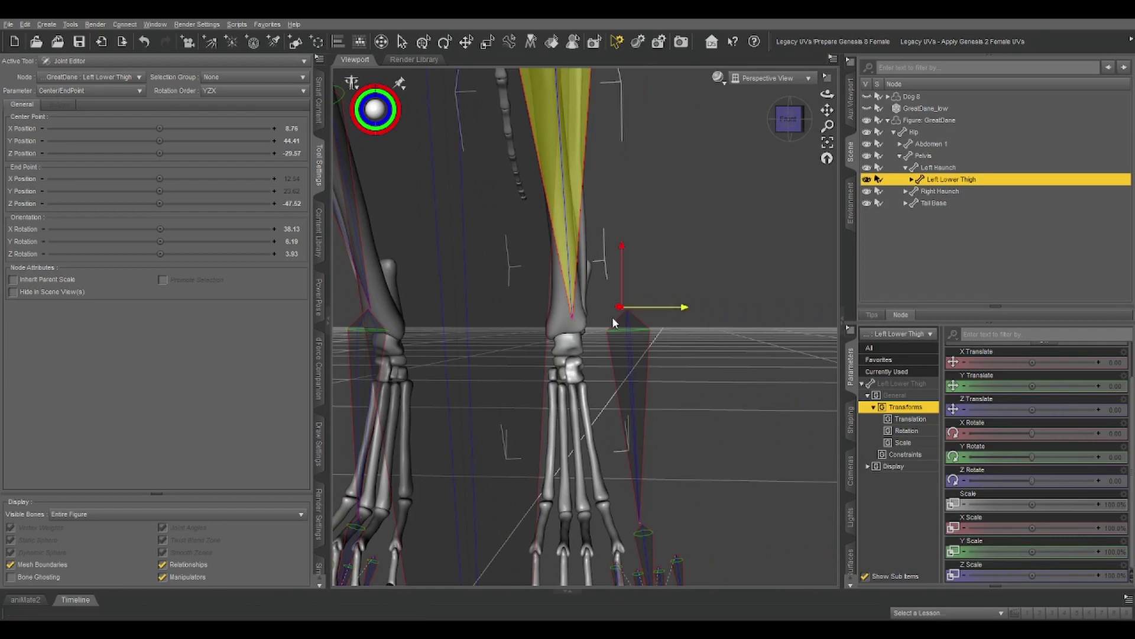
pyautogui.moveTo(680, 307); pyautogui.dragTo(641, 317)
pyautogui.click(779, 120)
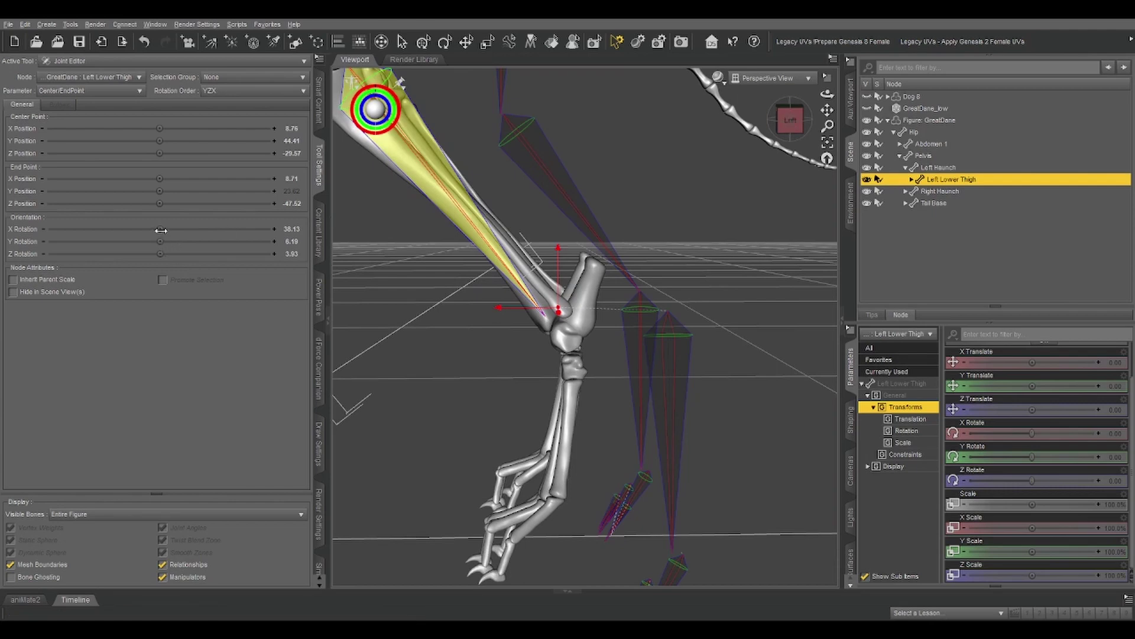
pyautogui.moveTo(161, 230); pyautogui.dragTo(227, 230)
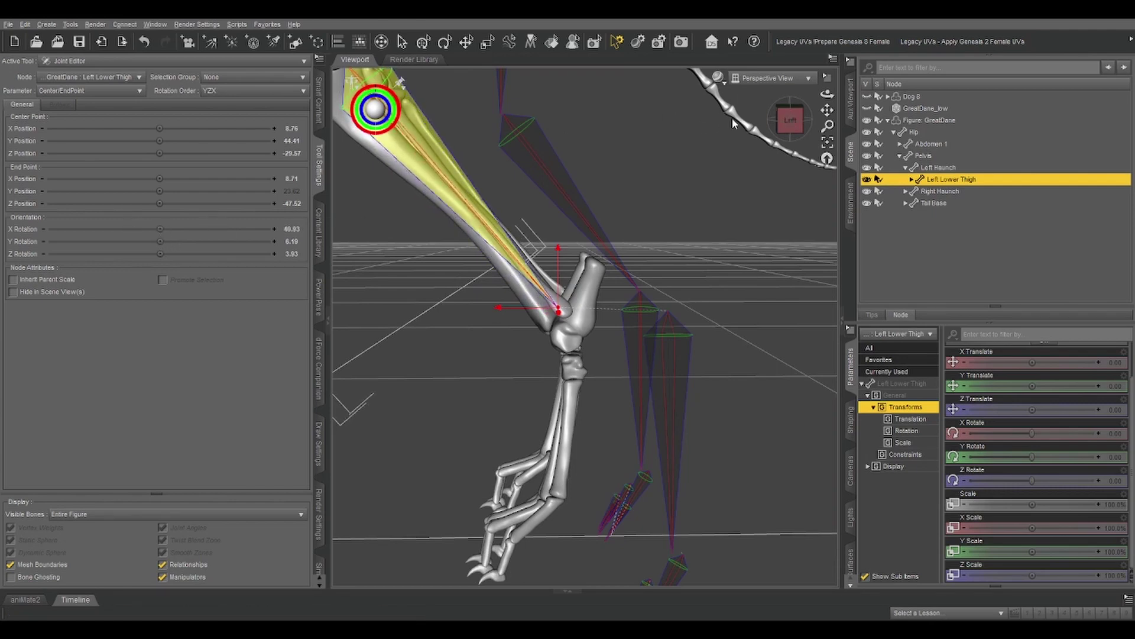
# Switch to the Node Weight Map Brush, add a General weight map to the Left Lower Thigh, and display its General Weights
pyautogui.moveTo(827, 110); pyautogui.dragTo(757, 68)
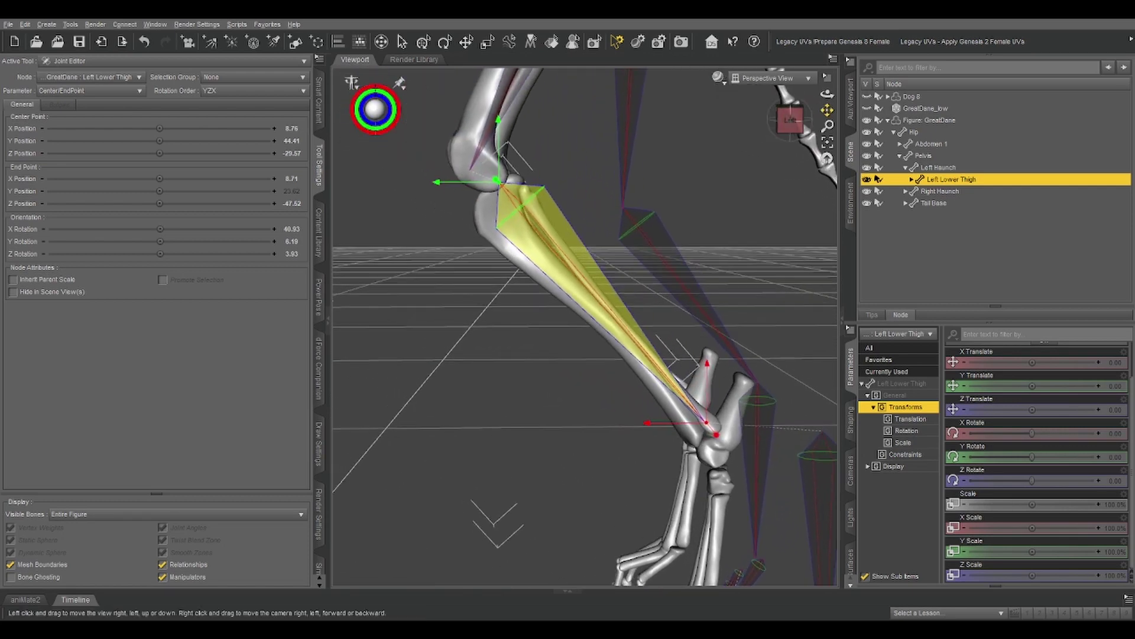
pyautogui.moveTo(792, 120); pyautogui.dragTo(827, 109)
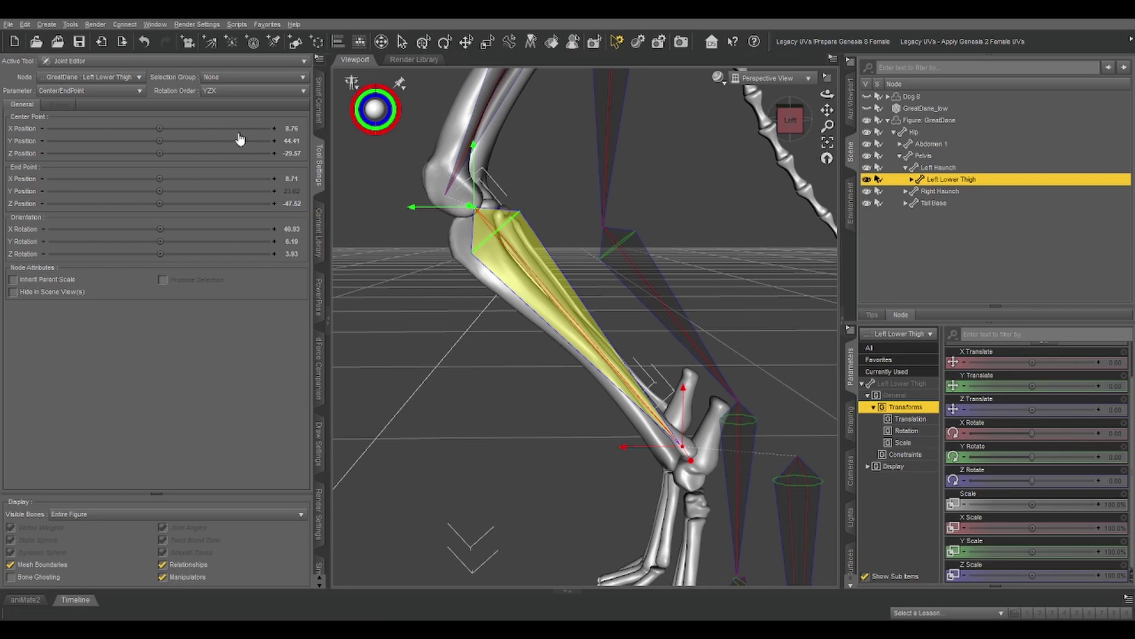
pyautogui.hotkey('alt', 'shift', 'w')
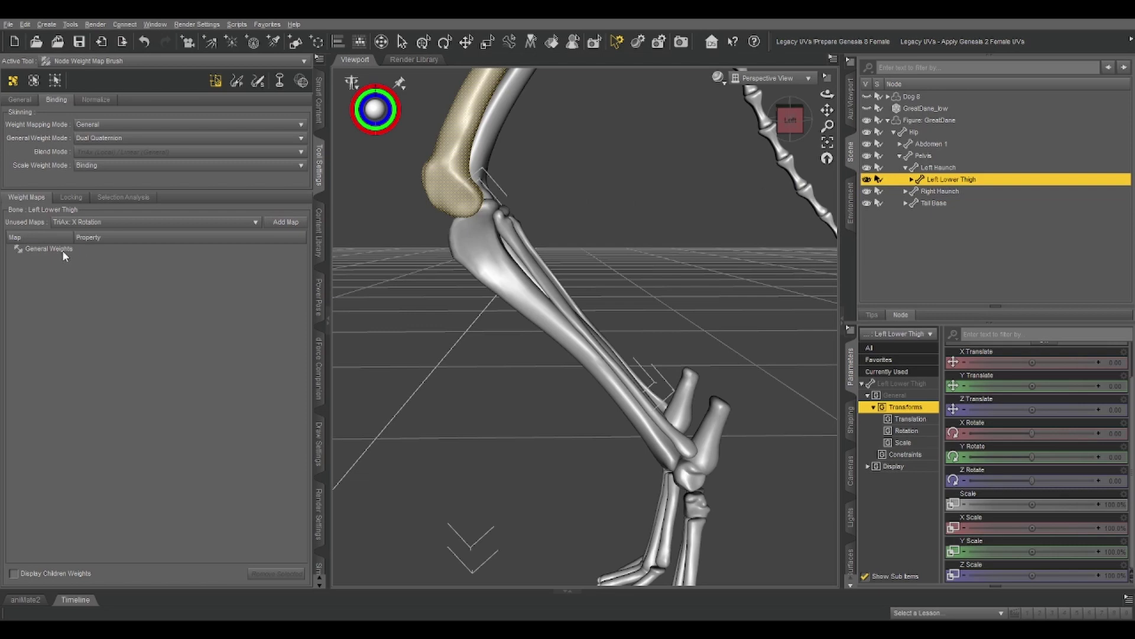
pyautogui.click(53, 249)
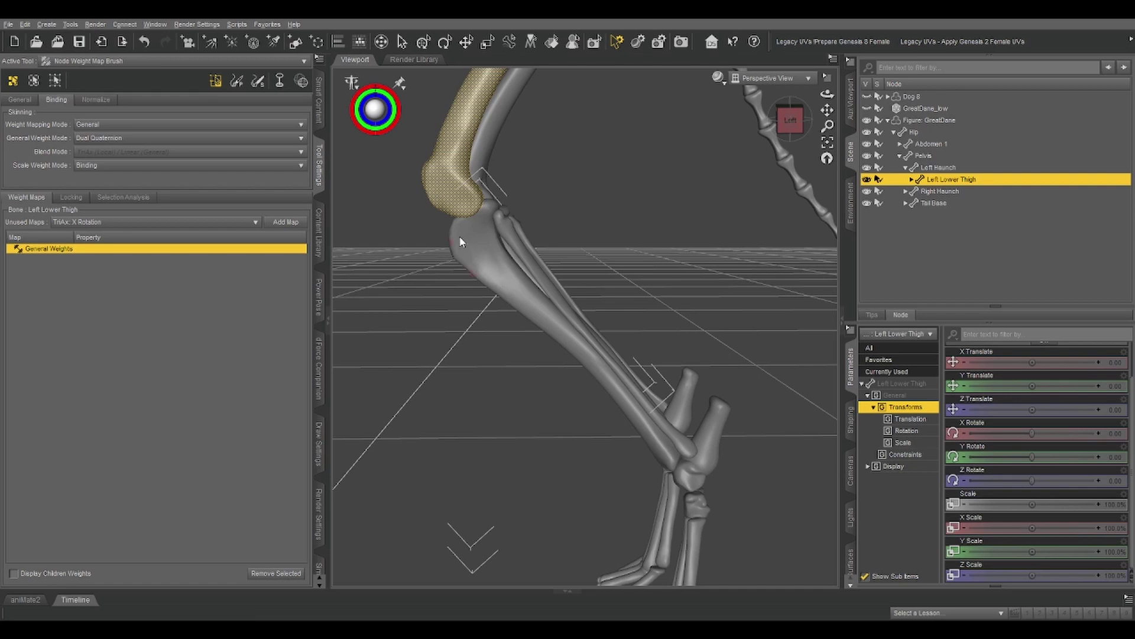
# Select all connected polygons of the left tibia, fill them with full Left Lower Thigh weight, and test the bone's X rotation
pyautogui.click(479, 265)
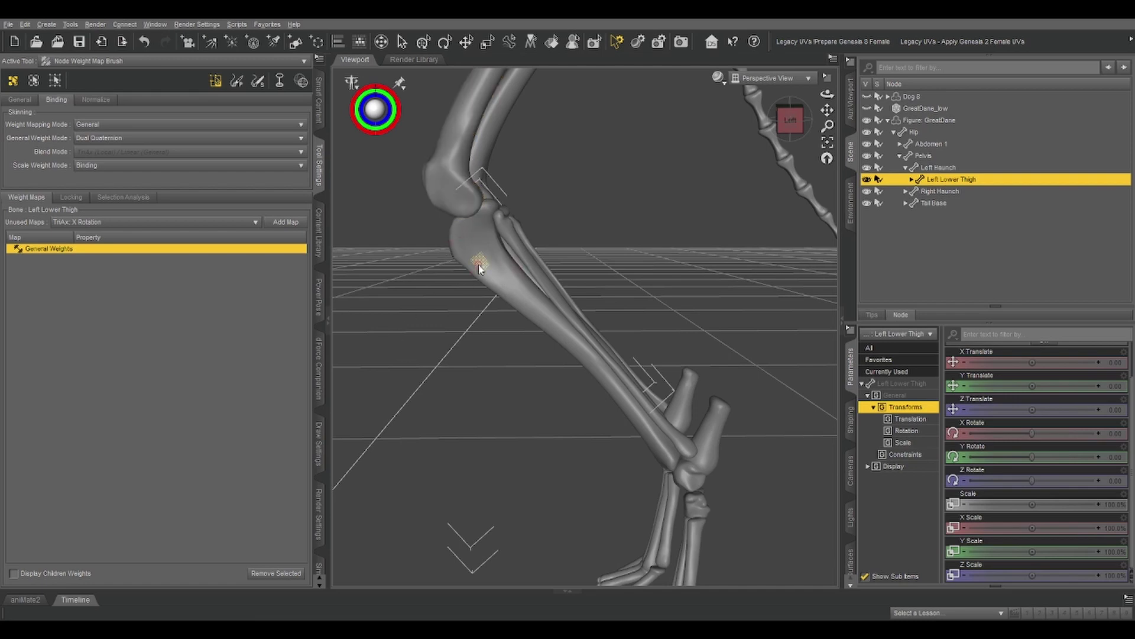
pyautogui.hotkey('ctrl', '*')
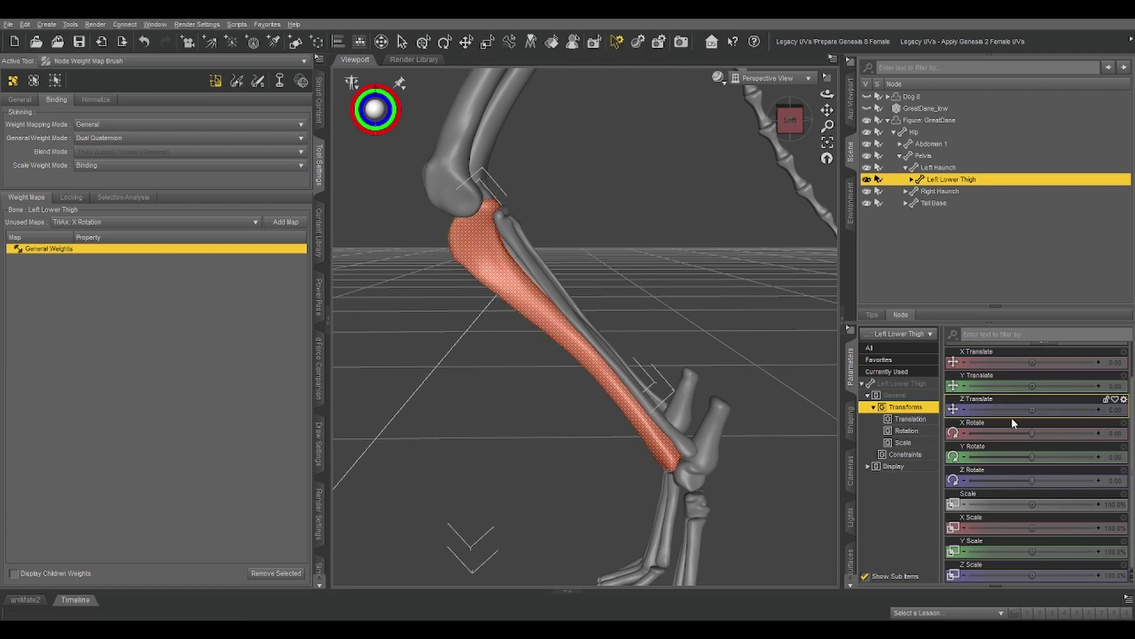
pyautogui.moveTo(1032, 433)
pyautogui.mouseDown()
pyautogui.moveTo(1013, 432)
pyautogui.moveTo(1056, 432)
pyautogui.moveTo(979, 434)
pyautogui.moveTo(1032, 432)
pyautogui.mouseUp()
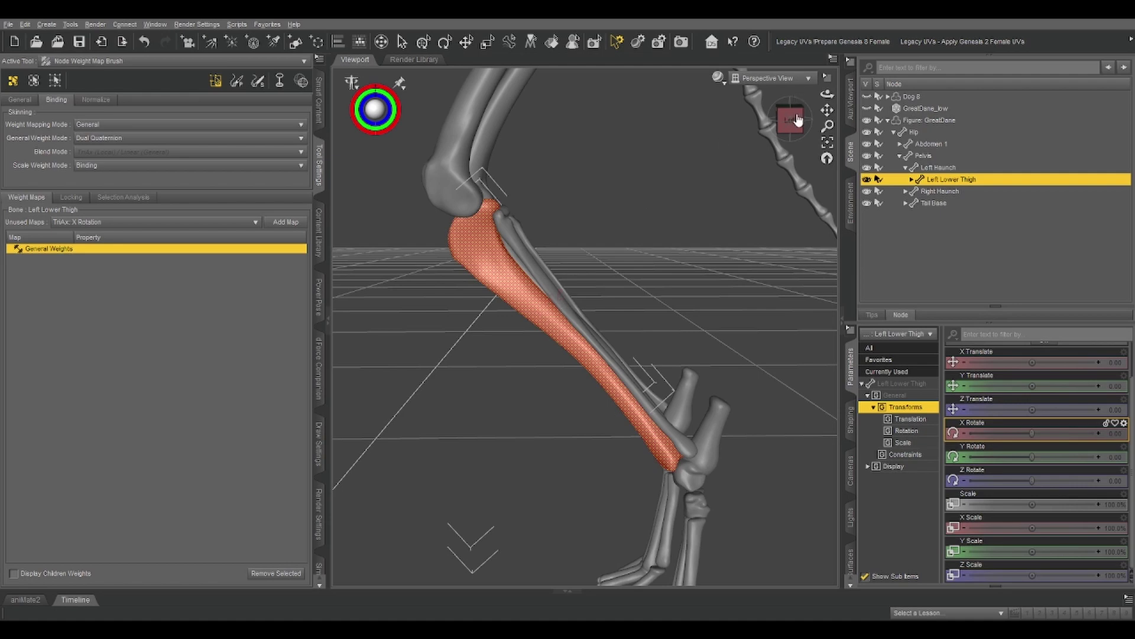
# Fill the left fibula with full Left Lower Thigh weight and test the X rotation of the Left Lower Thigh and Left Haunch
pyautogui.moveTo(797, 121); pyautogui.dragTo(509, 281)
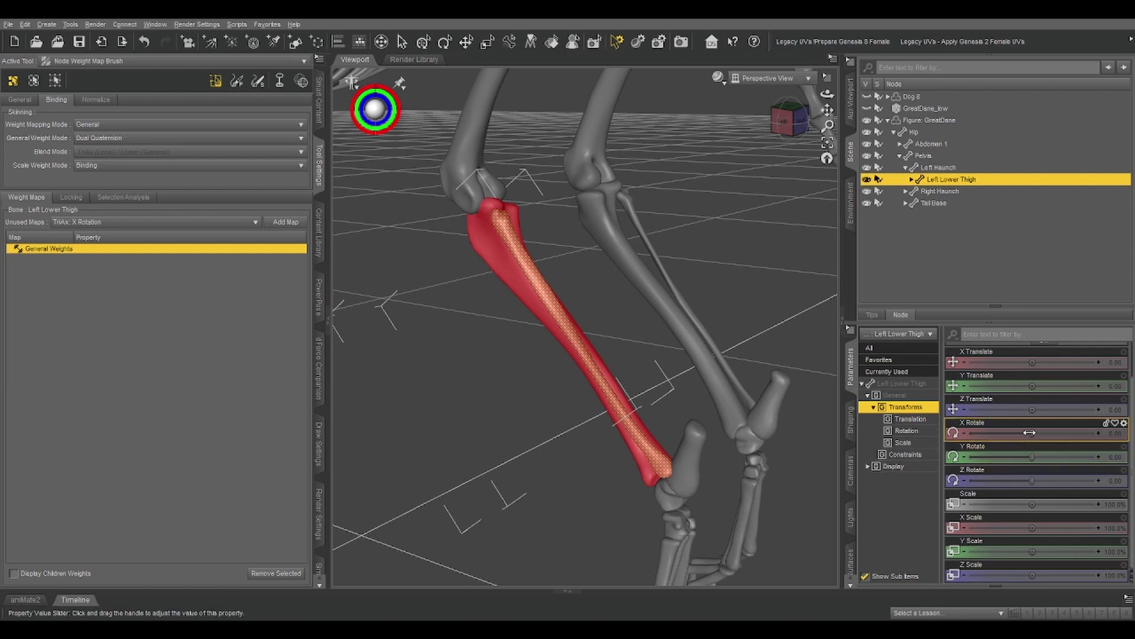
pyautogui.moveTo(1041, 433)
pyautogui.mouseDown()
pyautogui.moveTo(1059, 434)
pyautogui.moveTo(1016, 436)
pyautogui.moveTo(1030, 432)
pyautogui.mouseUp()
pyautogui.click(939, 168)
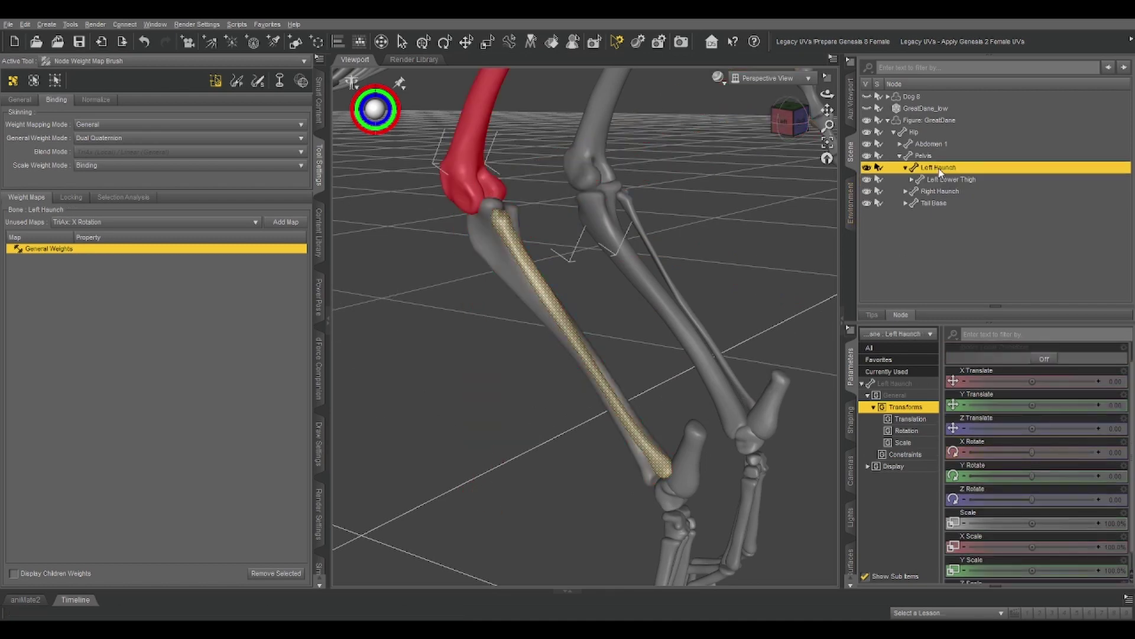
pyautogui.moveTo(1017, 453)
pyautogui.mouseDown()
pyautogui.moveTo(998, 454)
pyautogui.moveTo(1031, 453)
pyautogui.mouseUp()
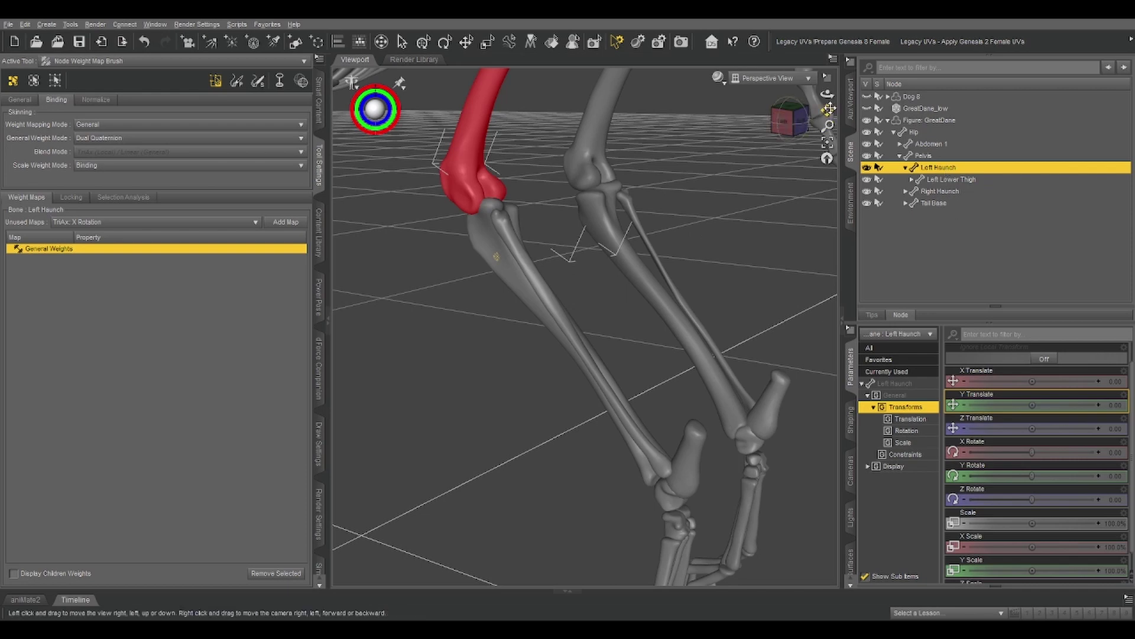
# Return to the Joint Editor and assign the Left Haunch selection group to the Left Haunch bone
pyautogui.moveTo(827, 110); pyautogui.dragTo(823, 266)
pyautogui.moveTo(827, 171); pyautogui.dragTo(827, 198)
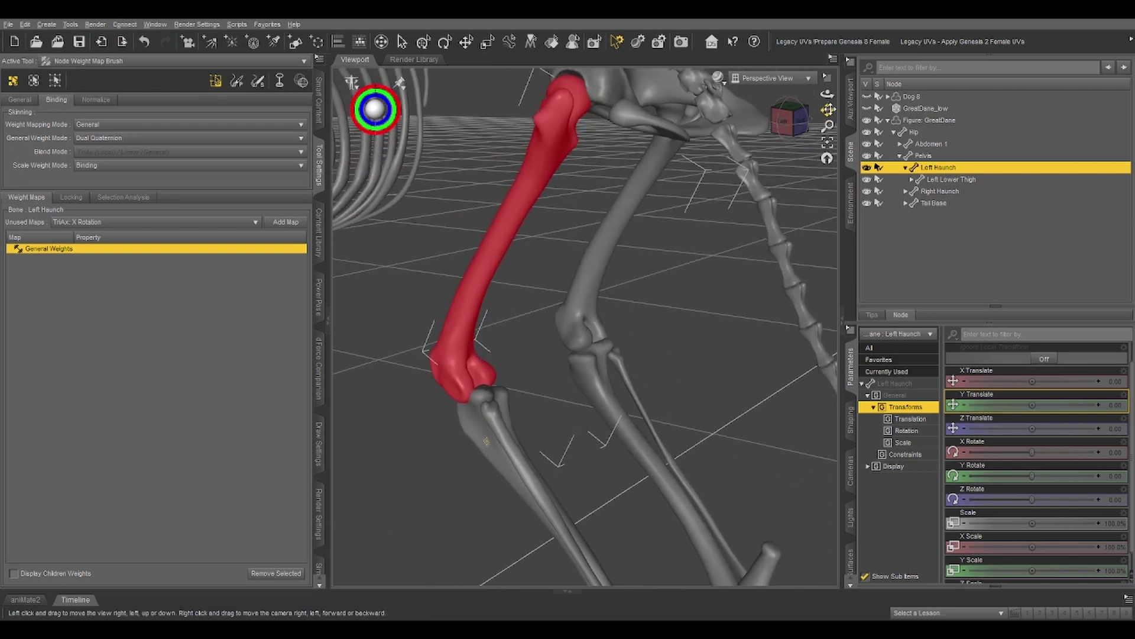
pyautogui.hotkey('alt', 'shift', 'j')
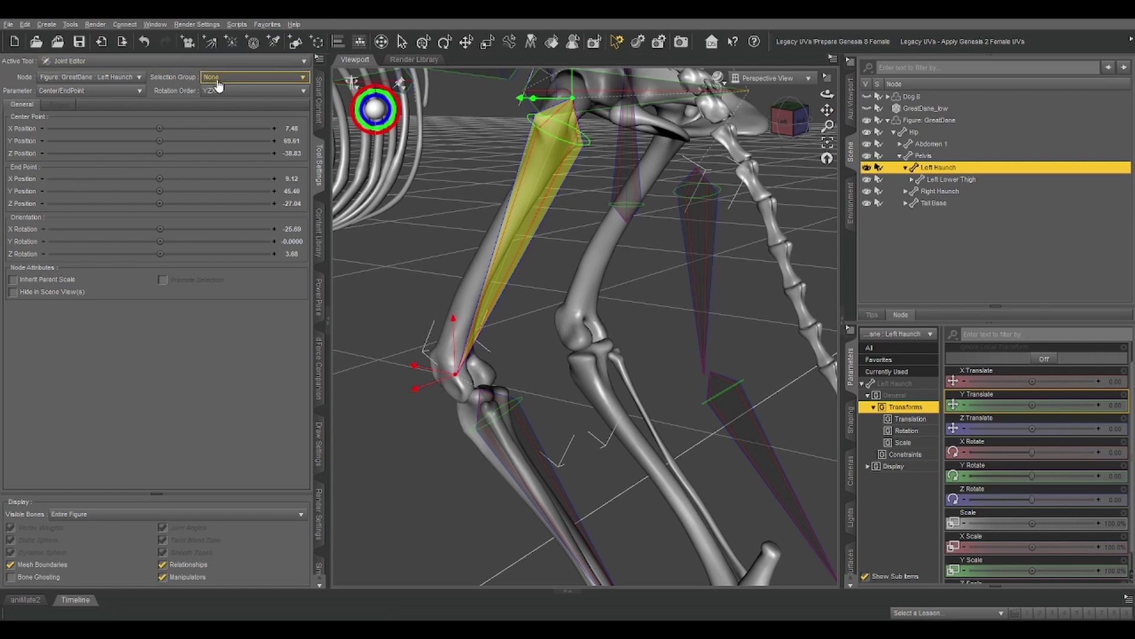
pyautogui.click(222, 127)
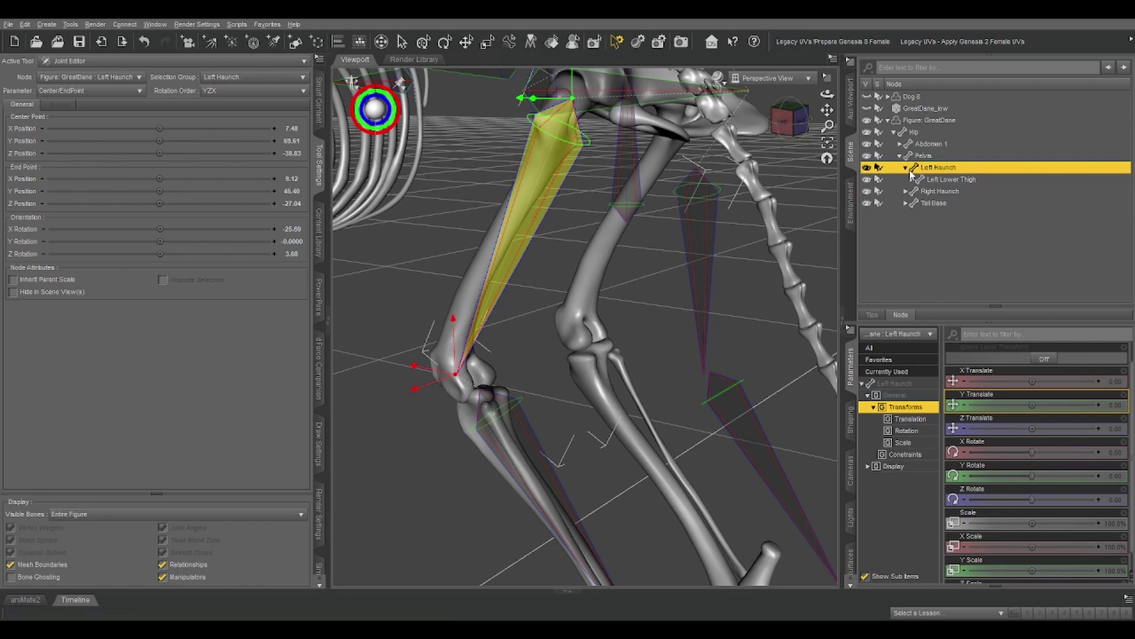
# Toggle the Left Haunch's visibility off and on to check which geometry belongs to it
pyautogui.click(867, 168)
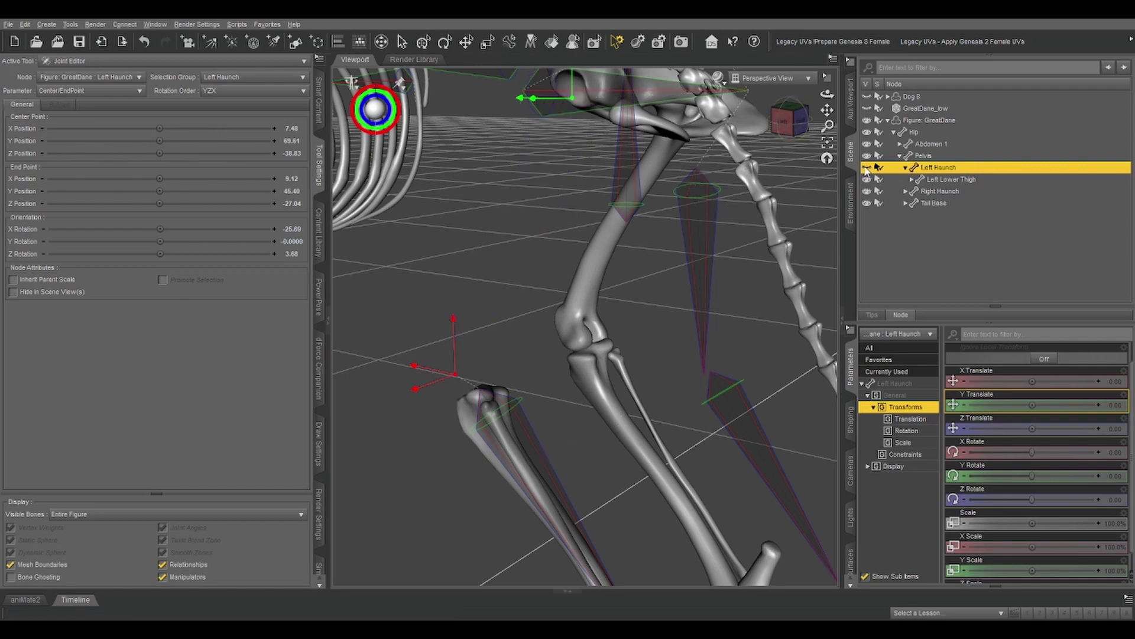
pyautogui.click(867, 168)
pyautogui.click(867, 168)
pyautogui.click(867, 168)
# Test picking the Left Haunch directly on the thigh mesh in the viewport, and clear the selection
pyautogui.click(720, 314)
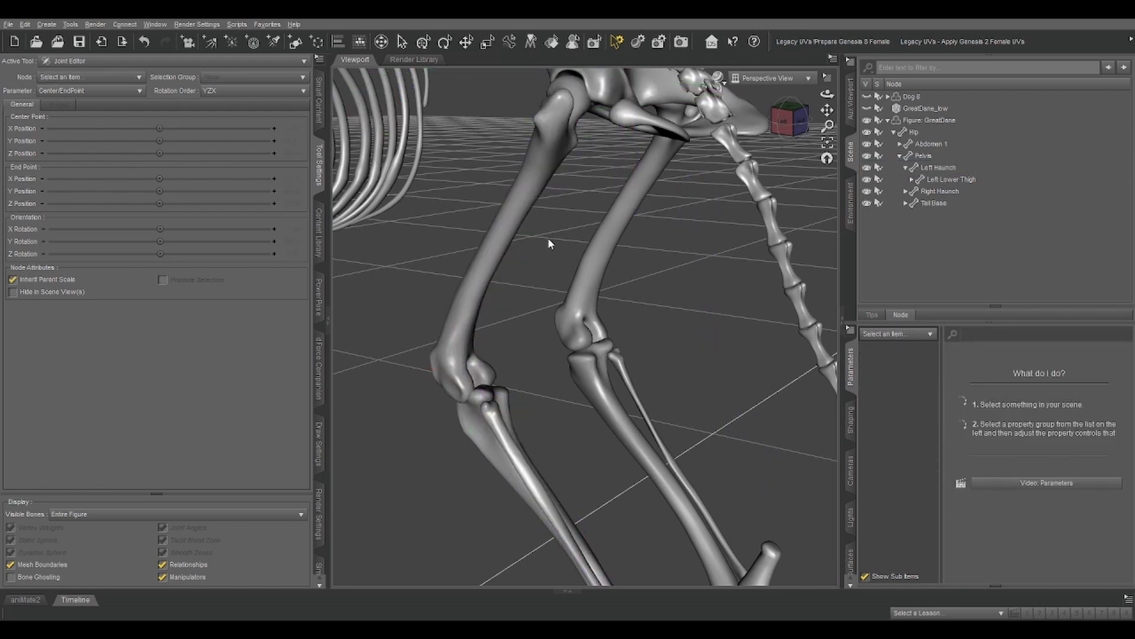
pyautogui.click(520, 234)
pyautogui.click(661, 293)
pyautogui.click(520, 234)
pyautogui.click(653, 325)
pyautogui.click(576, 71)
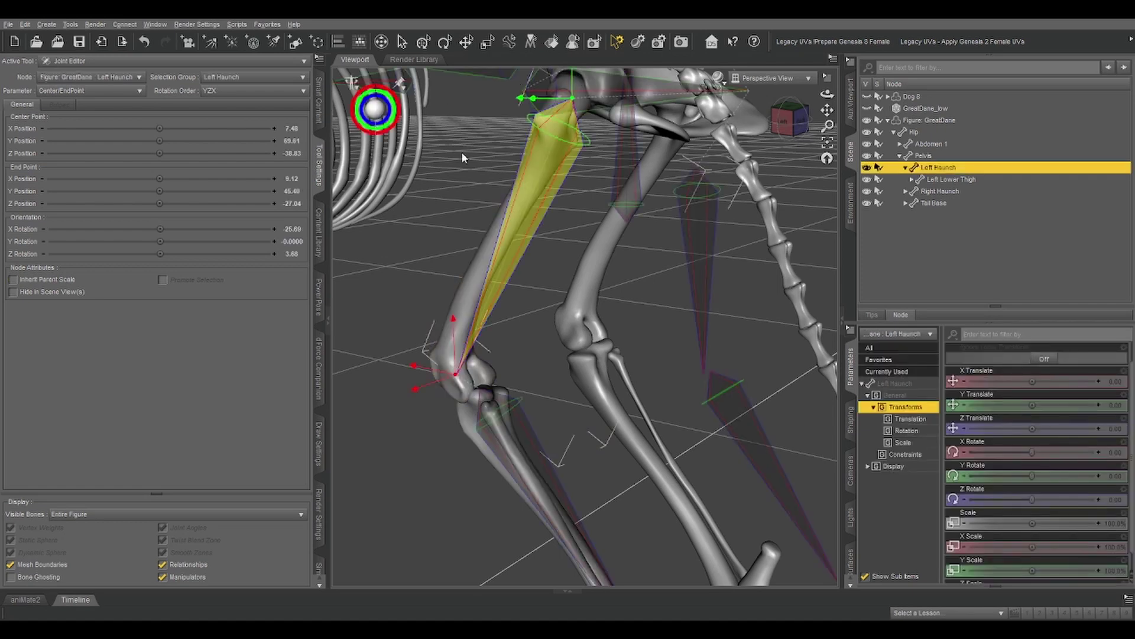
pyautogui.click(475, 242)
pyautogui.click(488, 250)
pyautogui.click(661, 302)
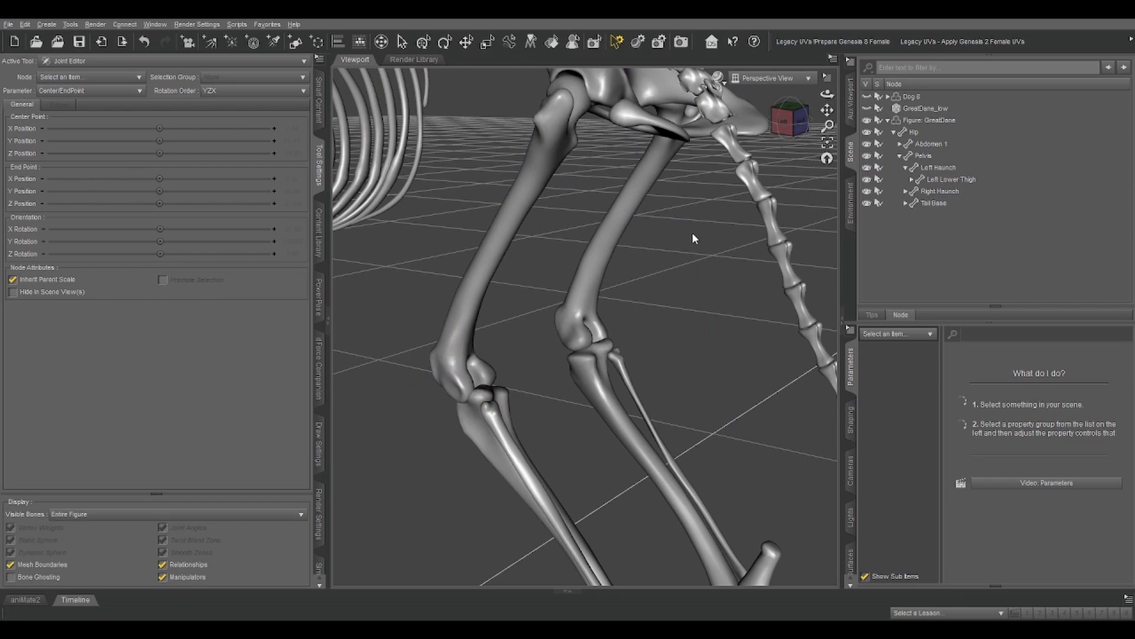
pyautogui.moveTo(828, 126); pyautogui.dragTo(1041, 94)
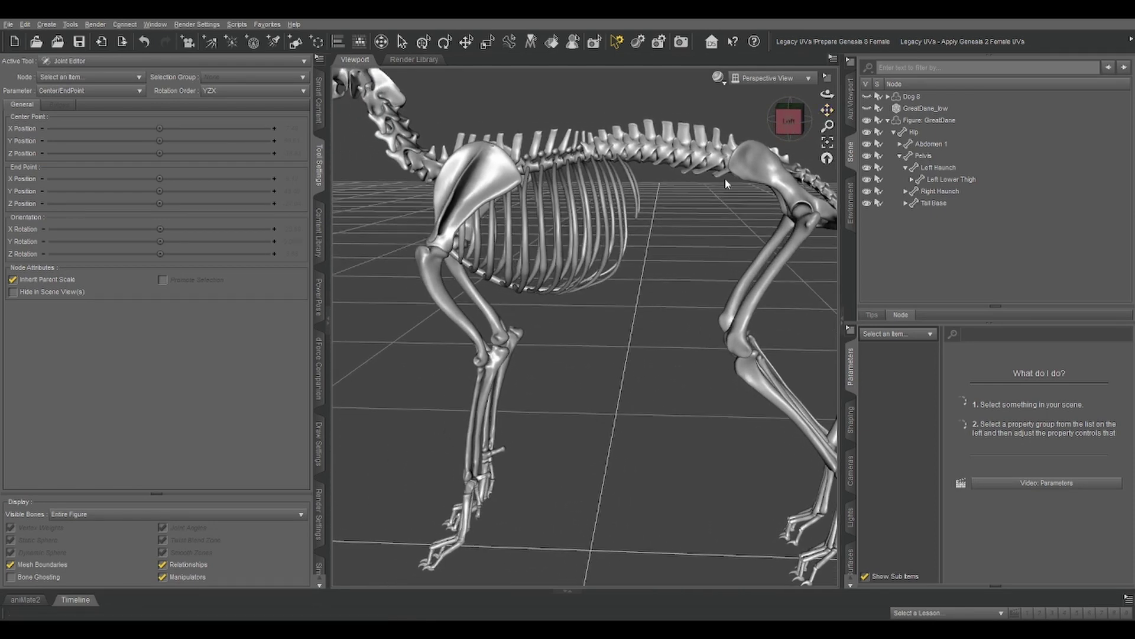
# Hide the GreatDane figure and look over the finished Skeledog skeleton from its left side
pyautogui.click(910, 120)
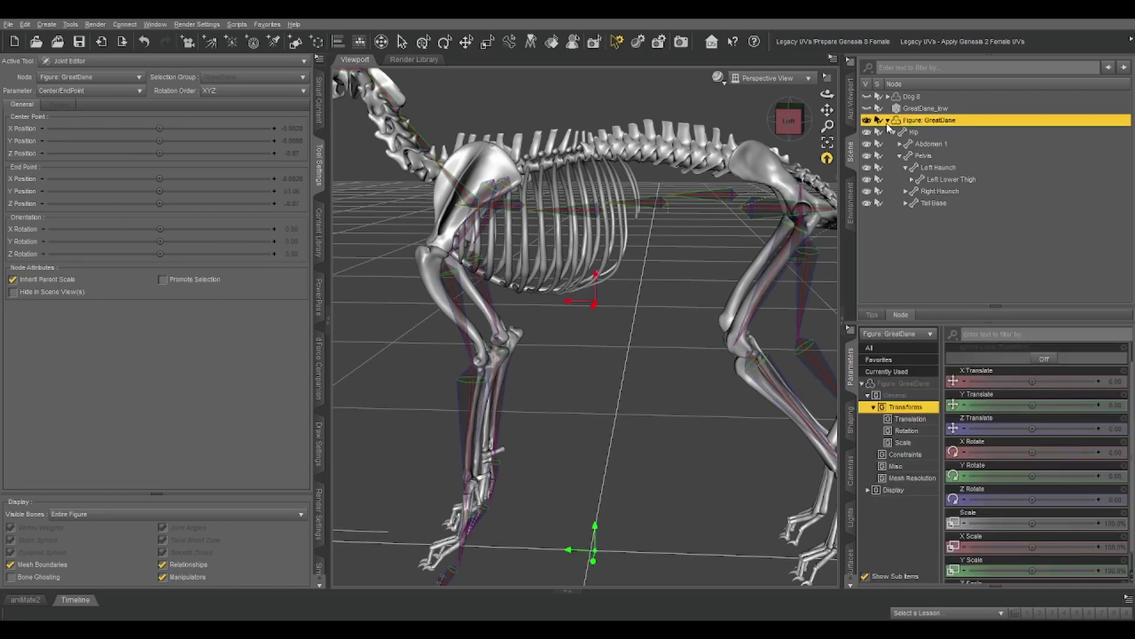
pyautogui.click(867, 120)
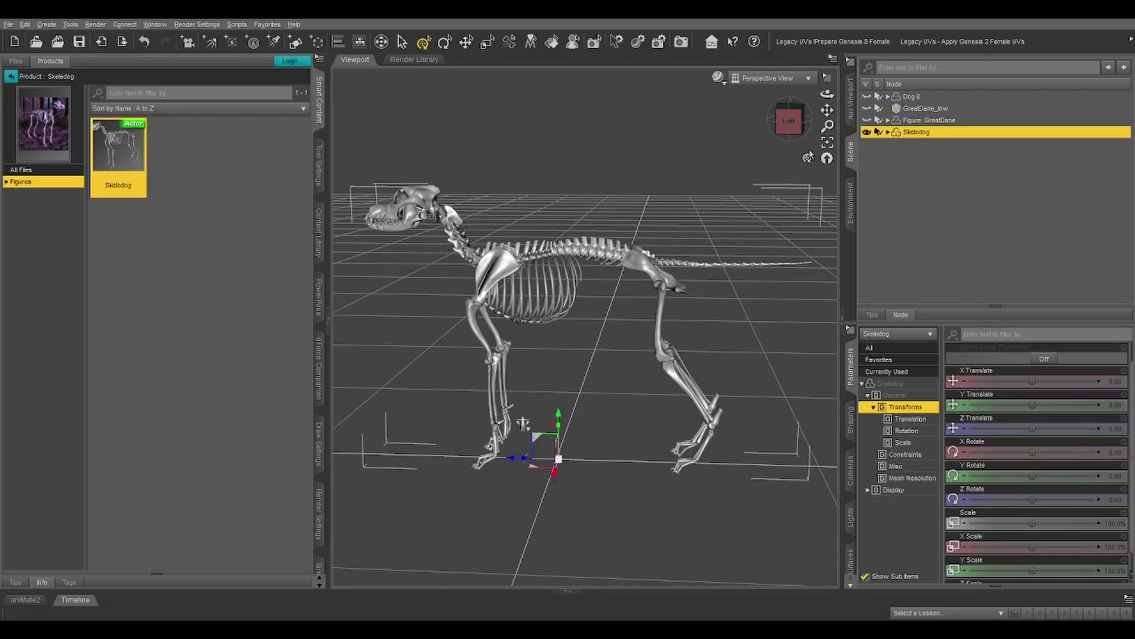
pyautogui.click(790, 121)
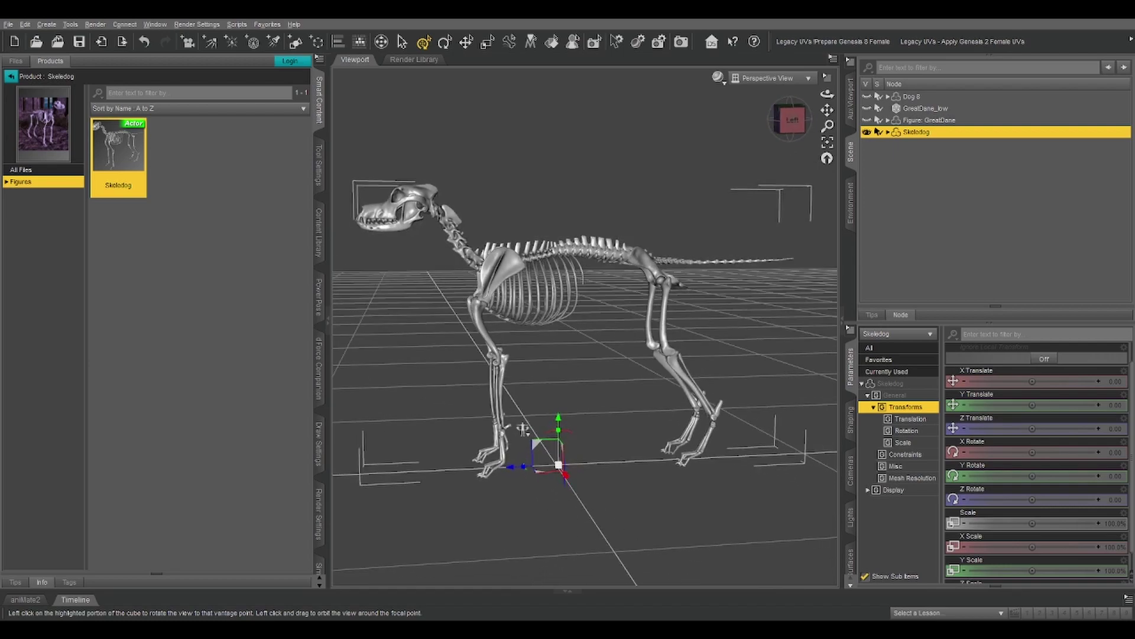
pyautogui.moveTo(790, 121); pyautogui.dragTo(817, 117)
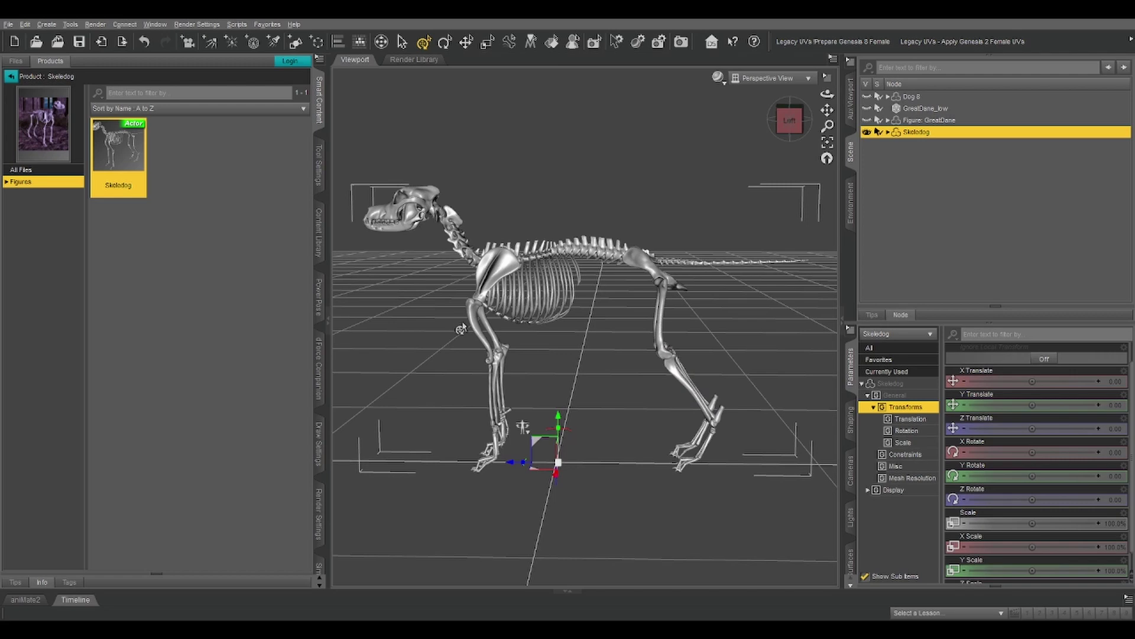
# Open the Daz Dog 8 poses and try Sitting, Running and Laying Head Down on Skeledog
pyautogui.click(10, 77)
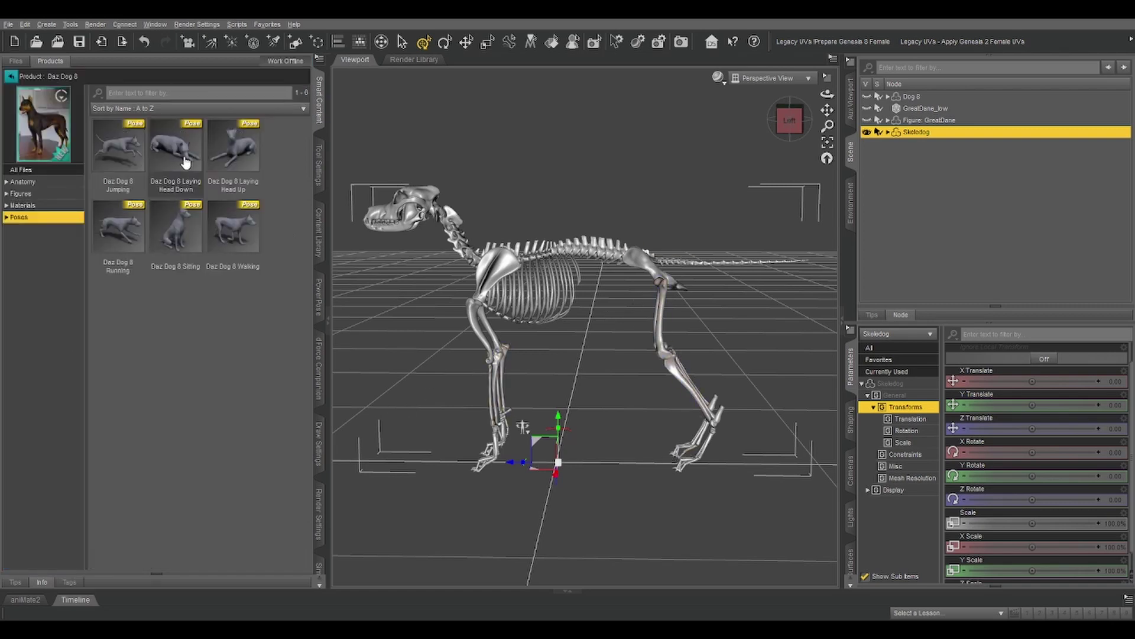
pyautogui.moveTo(790, 121); pyautogui.dragTo(780, 126)
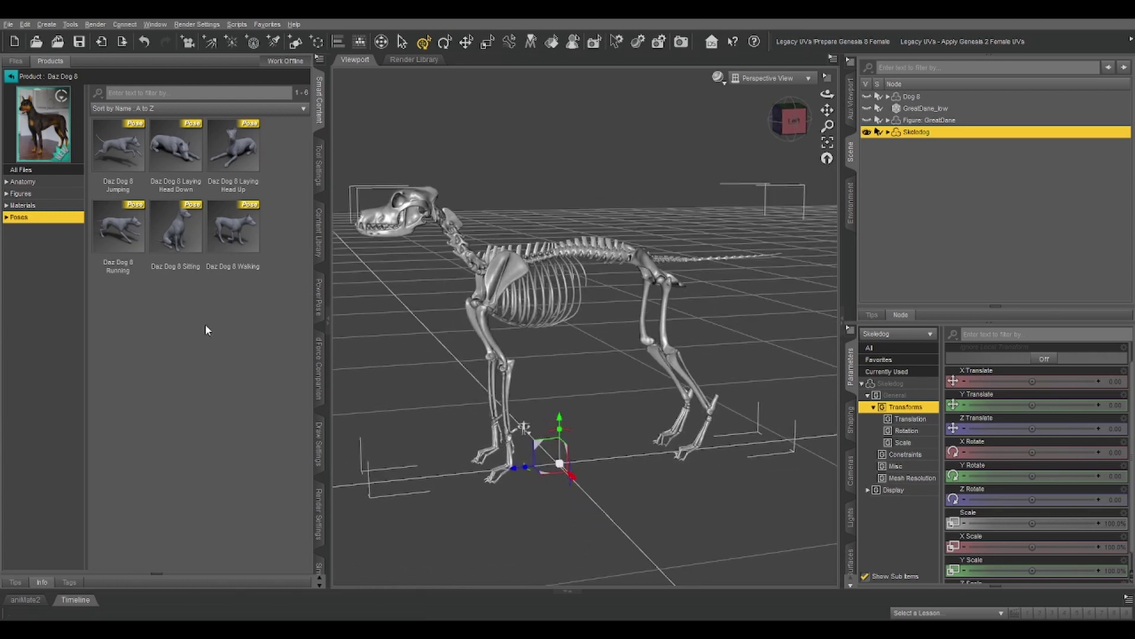
pyautogui.click(175, 240)
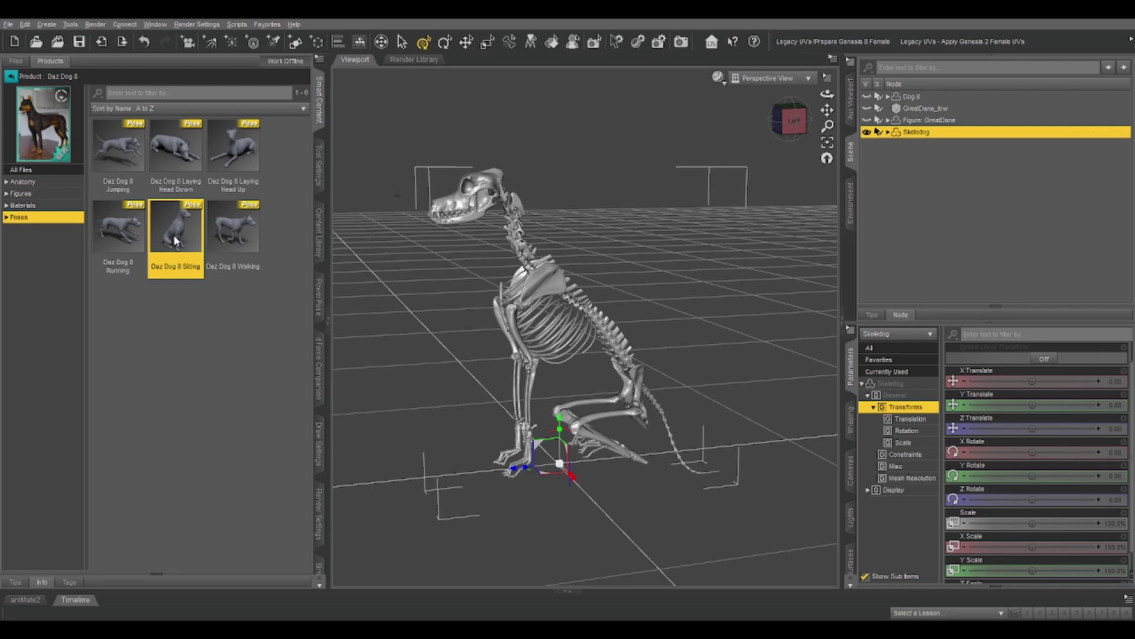
pyautogui.doubleClick(129, 234)
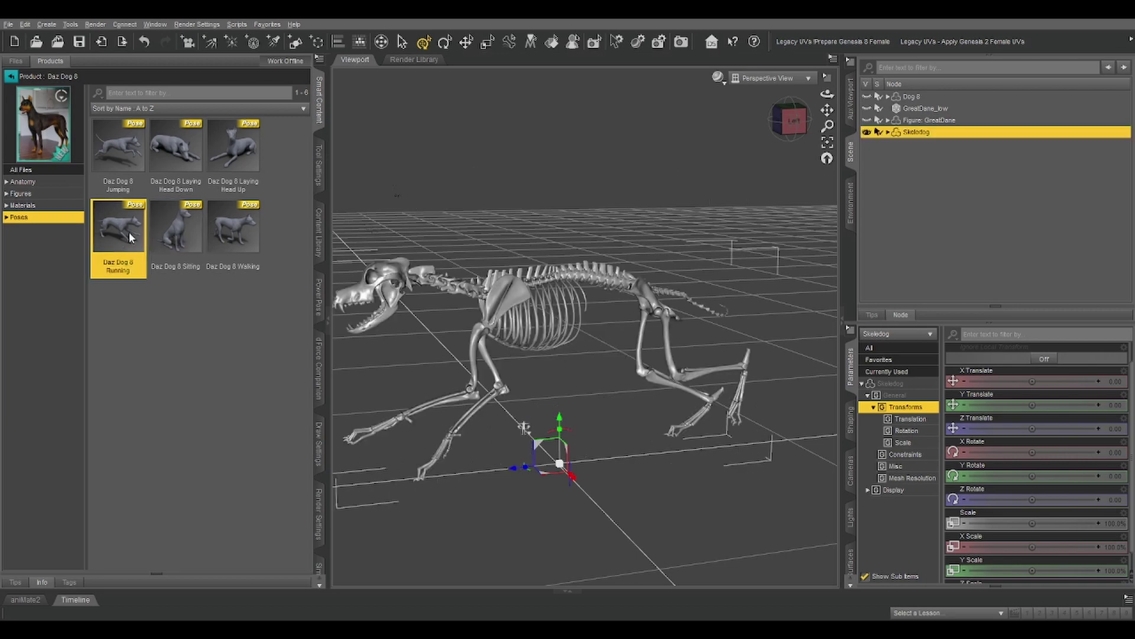
pyautogui.doubleClick(174, 155)
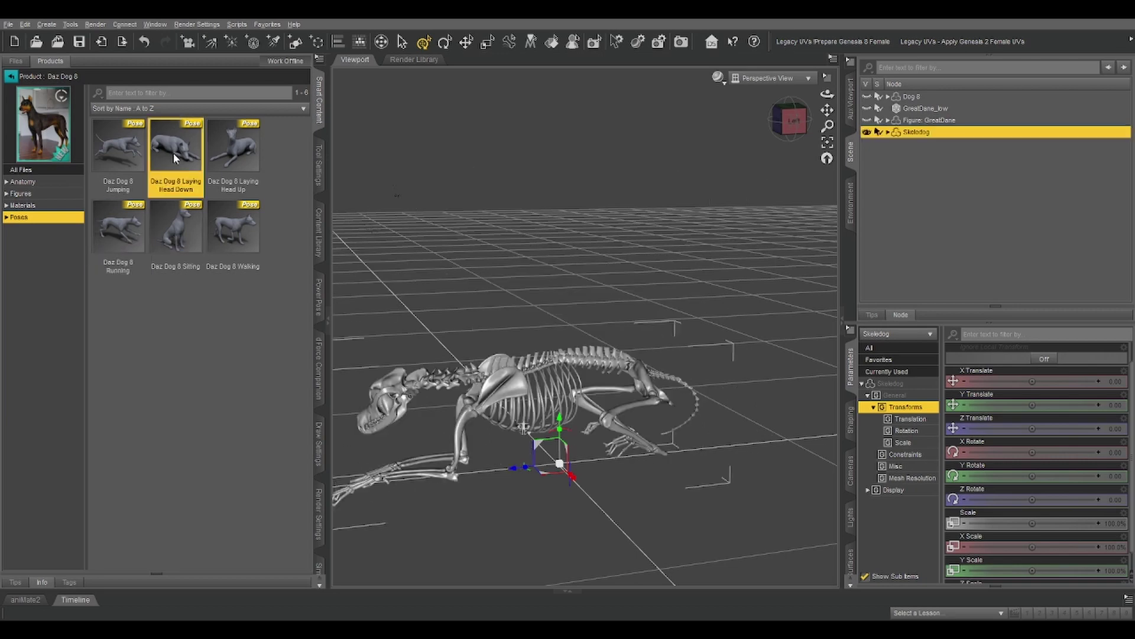
pyautogui.moveTo(786, 142); pyautogui.dragTo(893, 19)
pyautogui.click(791, 120)
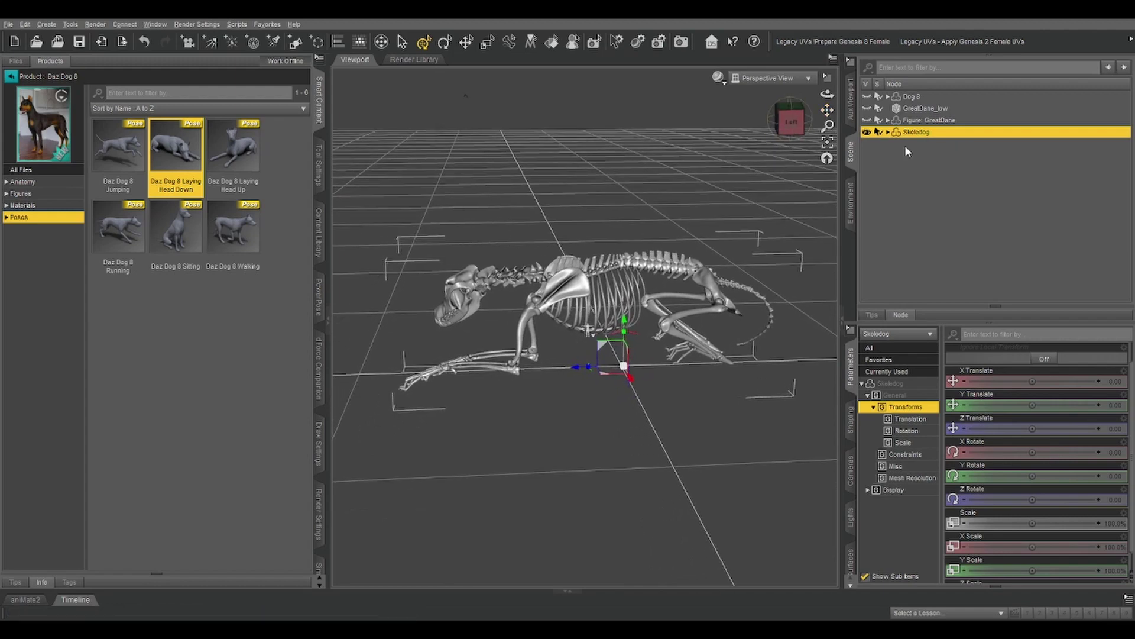
# Undo the three test poses applied to Skeledog
pyautogui.hotkey('ctrl', 'z')
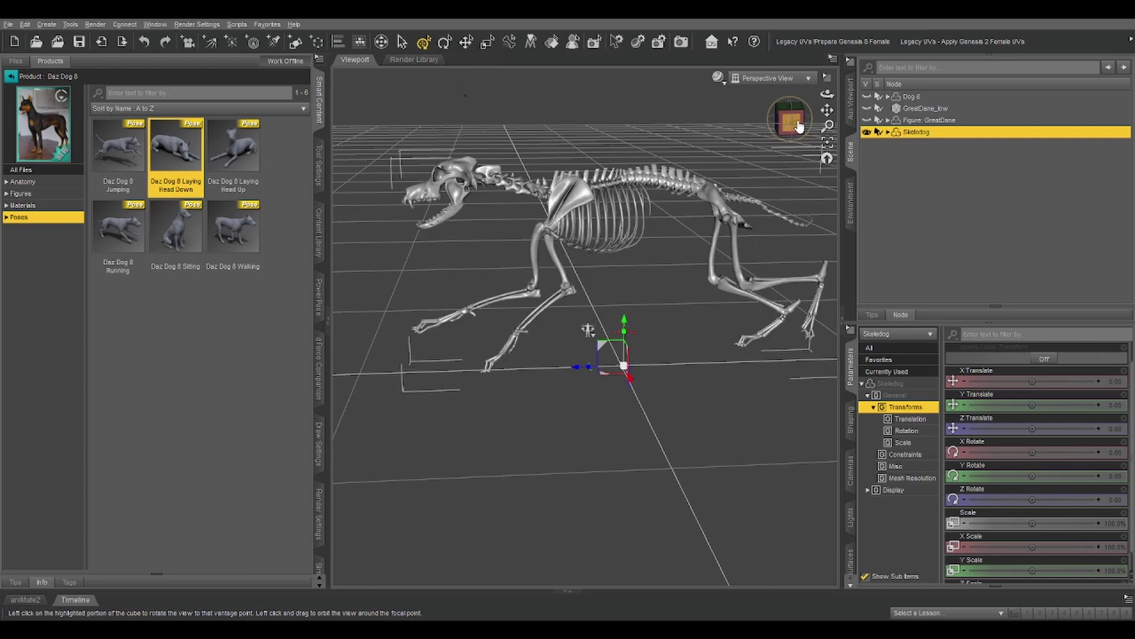
pyautogui.hotkey('ctrl', 'z')
pyautogui.hotkey('ctrl', 'z')
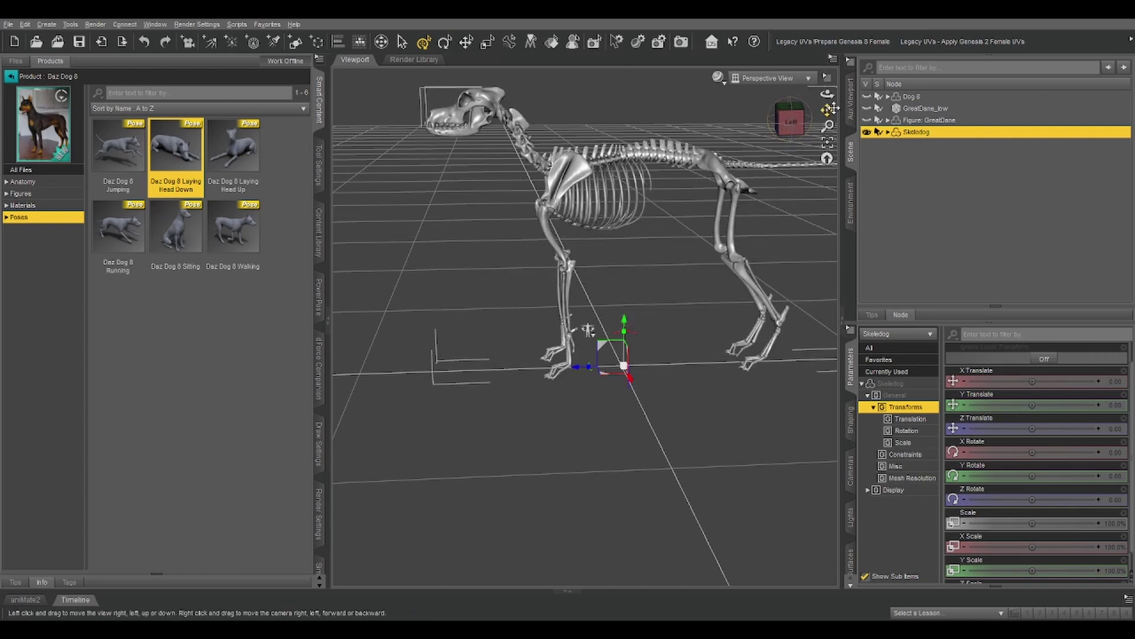
# Frame Skeledog's Left Pastern, examine the wrist joint from the front, and test bending it with a negative X rotation
pyautogui.moveTo(830, 108); pyautogui.dragTo(832, 129)
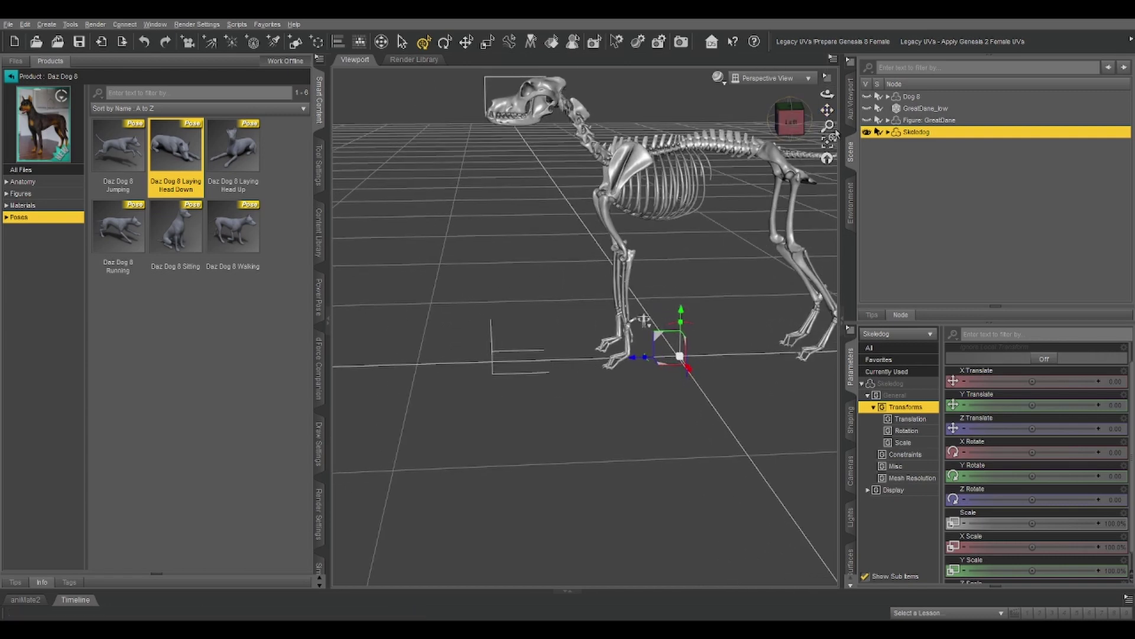
pyautogui.click(624, 340)
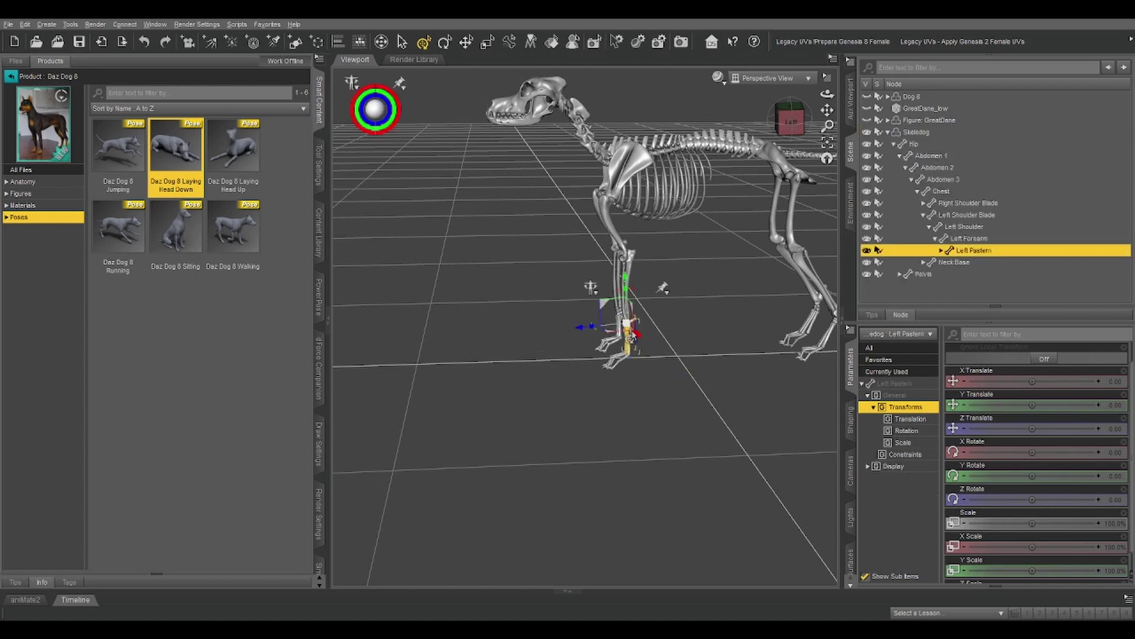
pyautogui.click(826, 144)
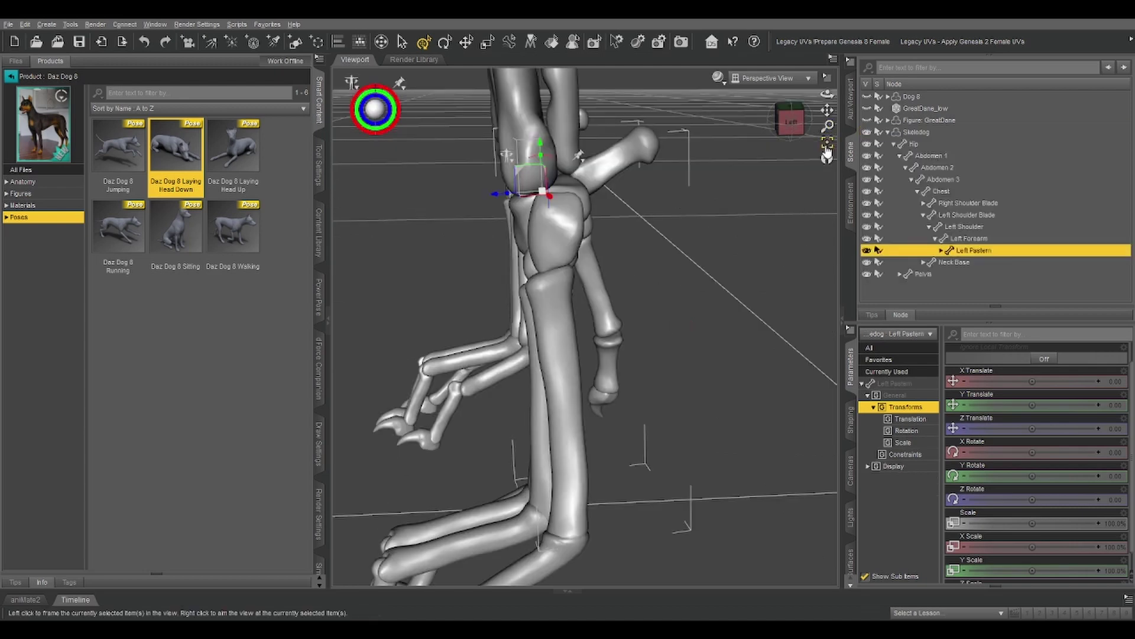
pyautogui.click(799, 122)
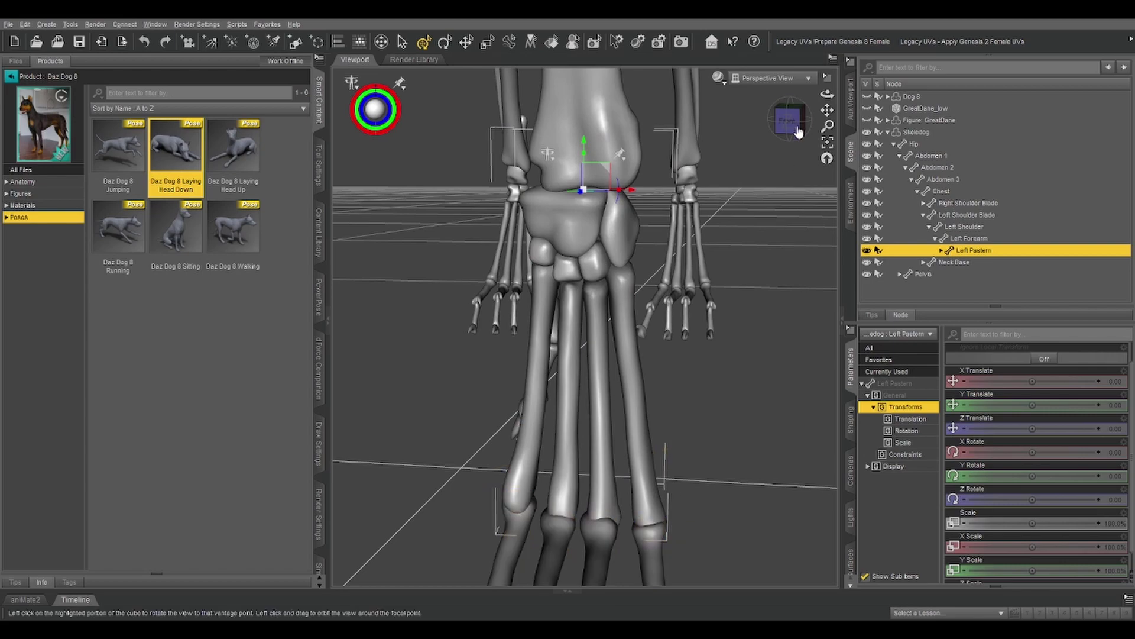
pyautogui.moveTo(795, 130); pyautogui.dragTo(757, 122)
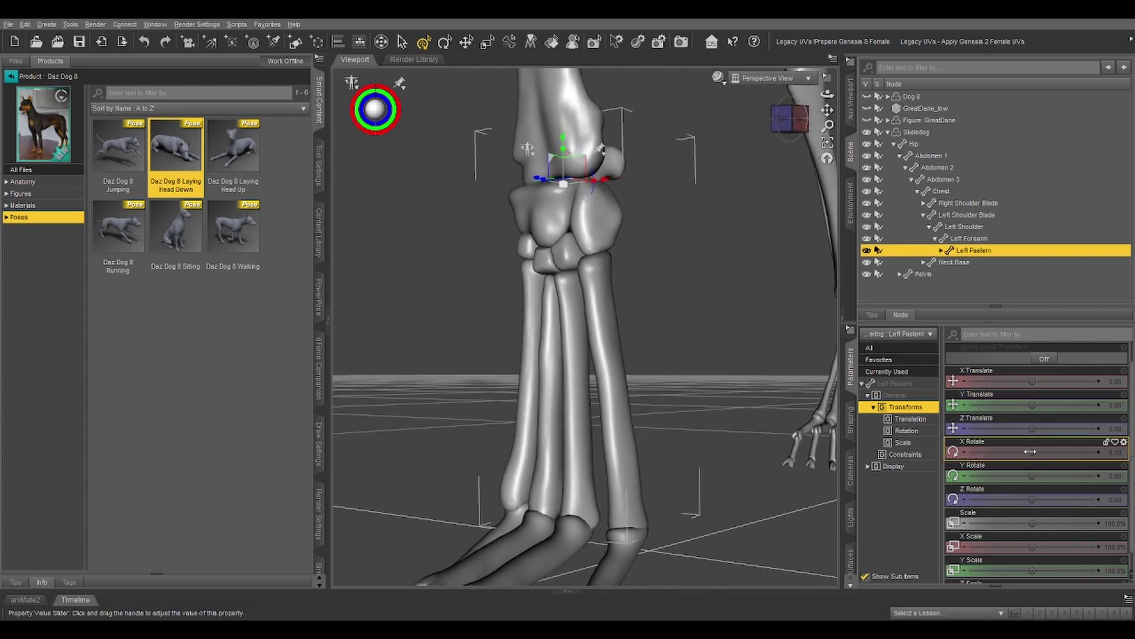
pyautogui.moveTo(1033, 452); pyautogui.dragTo(1002, 452)
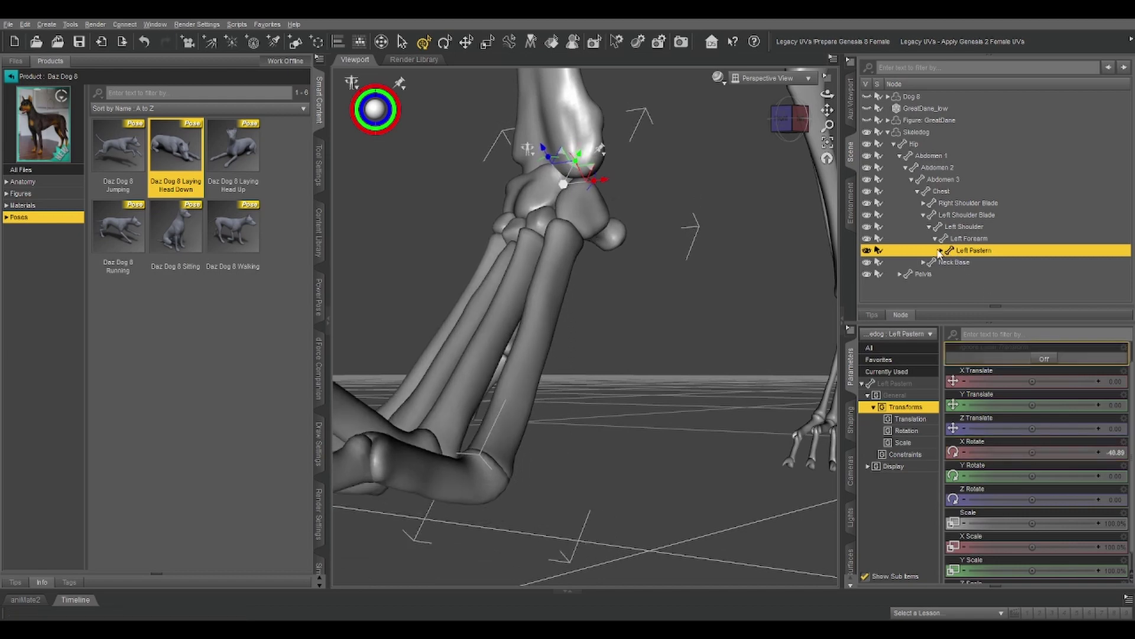
# Select the Left Fore Toes below the Left Pastern, examine the toe joints up close and test their X rotation
pyautogui.click(940, 251)
pyautogui.click(965, 264)
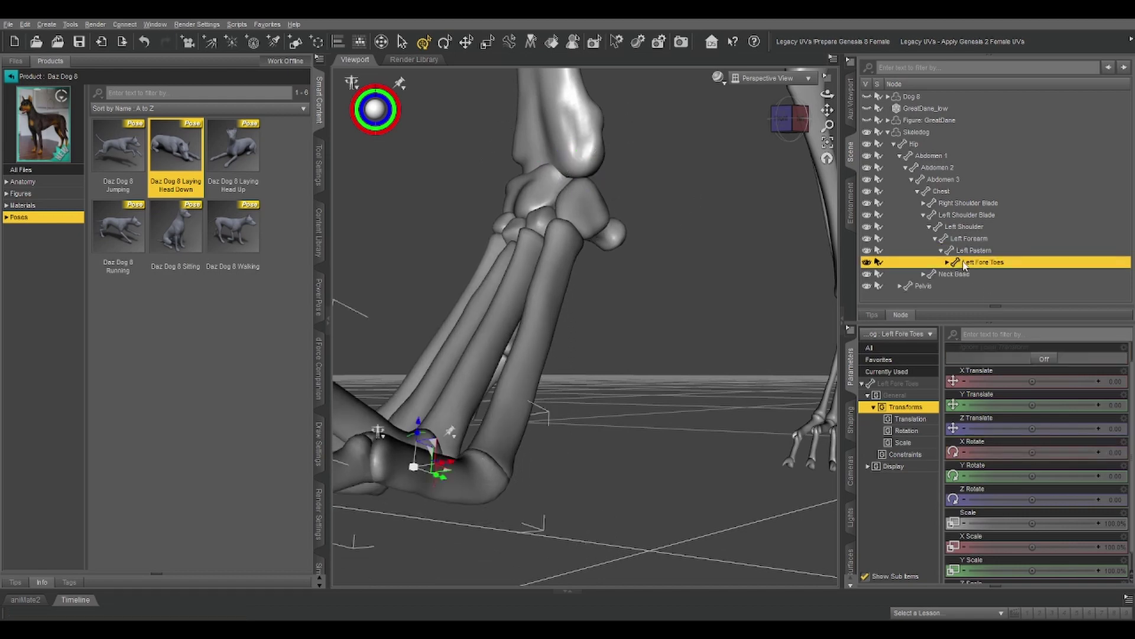
pyautogui.moveTo(828, 110); pyautogui.dragTo(793, 106)
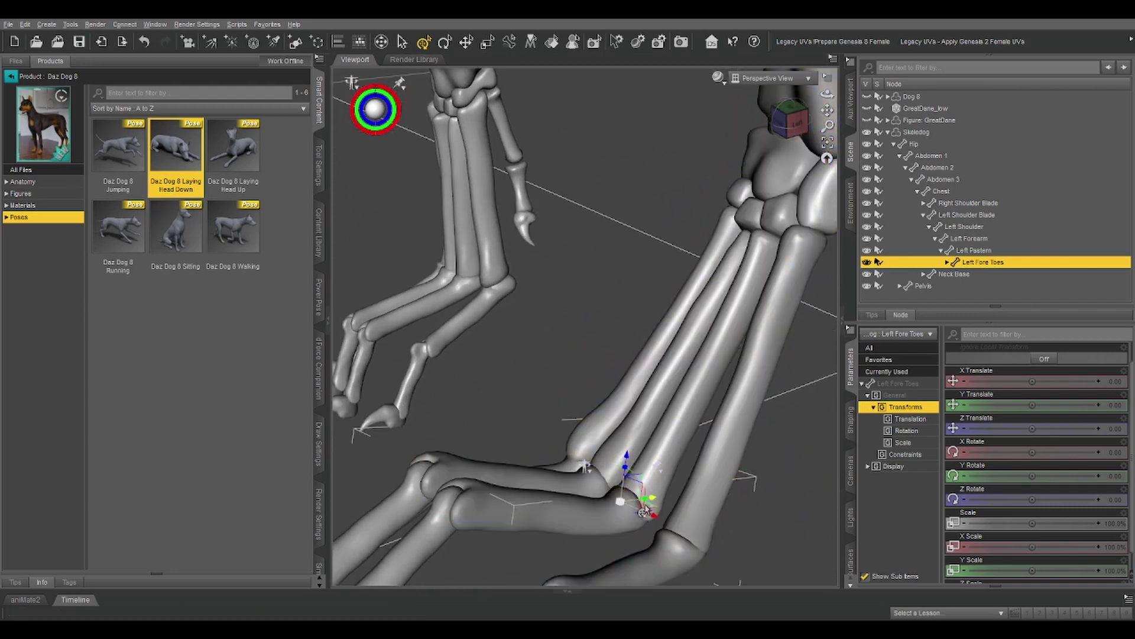
pyautogui.moveTo(1031, 452)
pyautogui.mouseDown()
pyautogui.moveTo(1018, 451)
pyautogui.moveTo(1062, 452)
pyautogui.moveTo(1033, 455)
pyautogui.mouseUp()
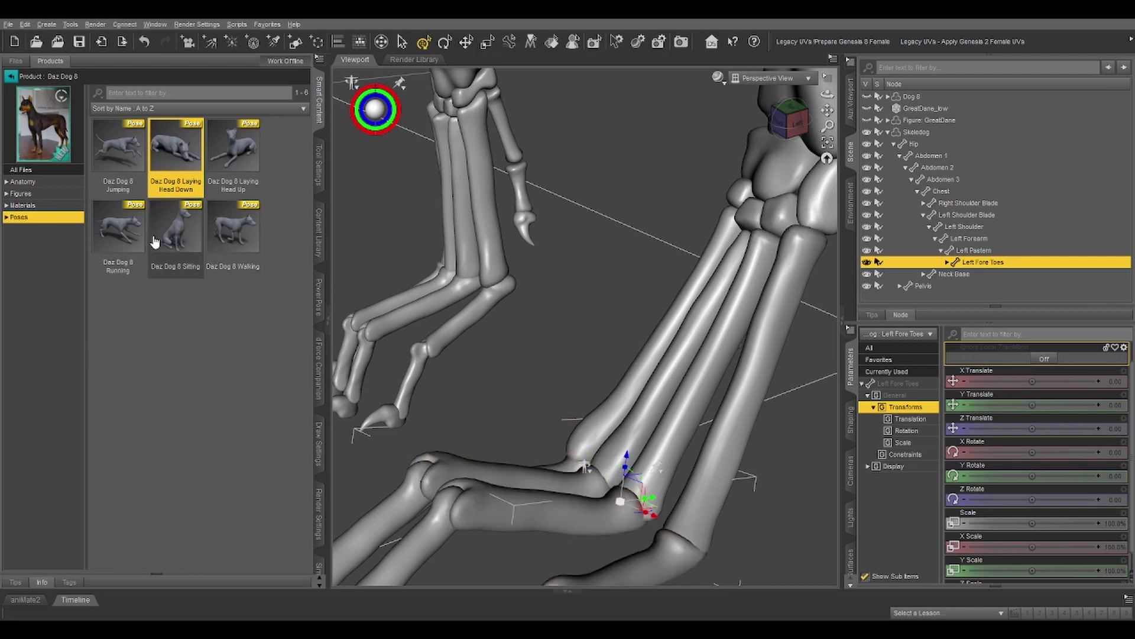
# Apply the Daz Dog 8 Running pose and examine the toes and the whole Skeledog from several sides
pyautogui.doubleClick(122, 234)
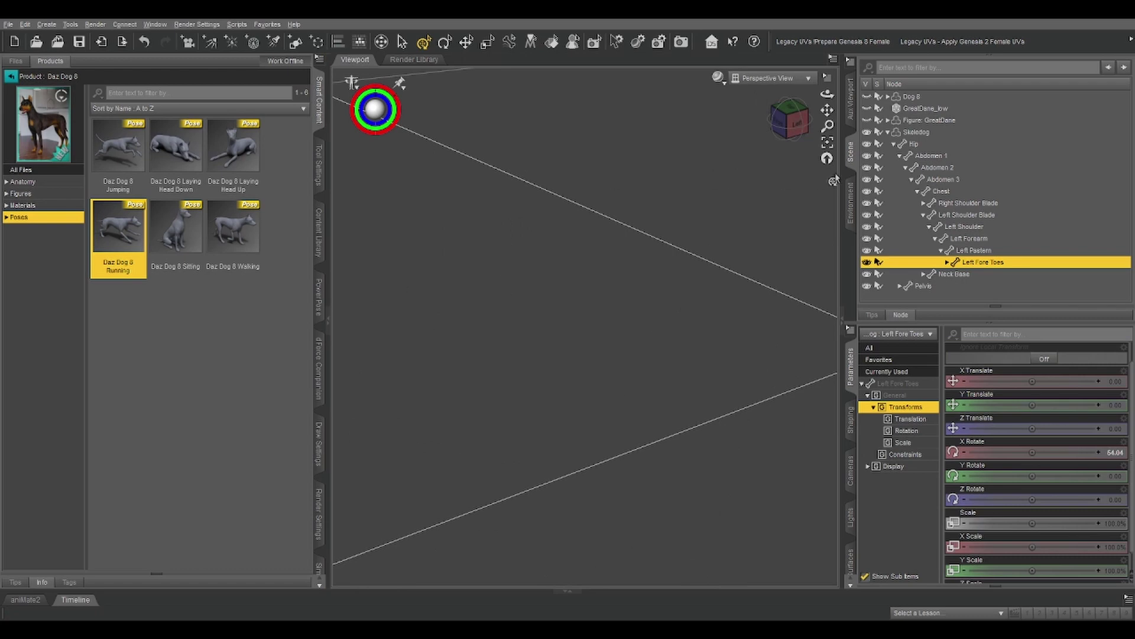
pyautogui.click(826, 145)
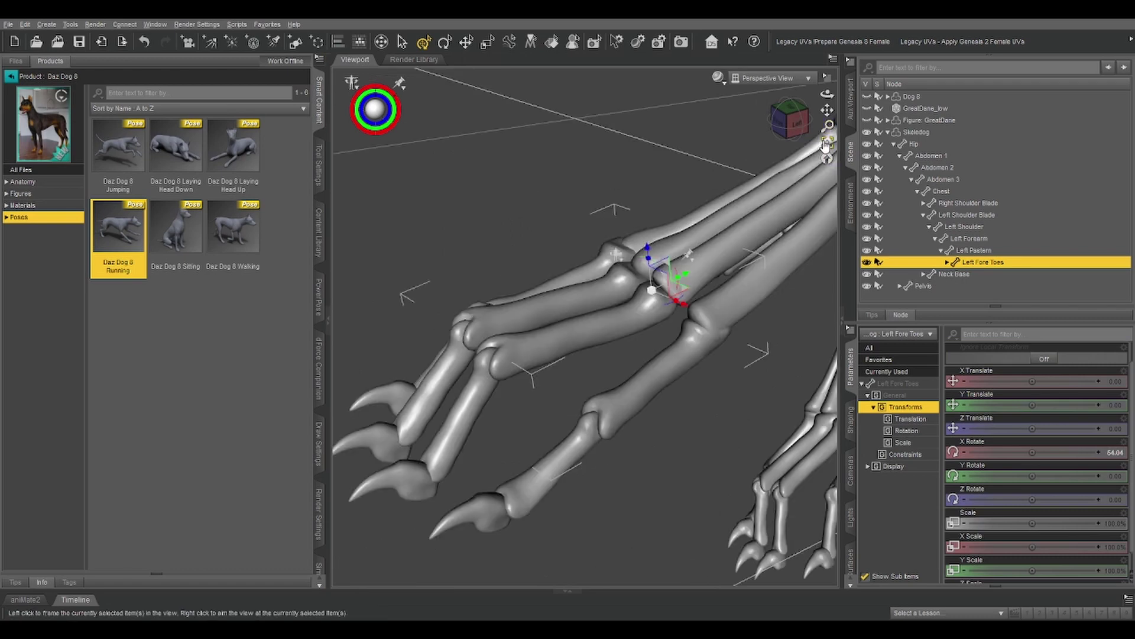
pyautogui.click(921, 131)
pyautogui.click(828, 145)
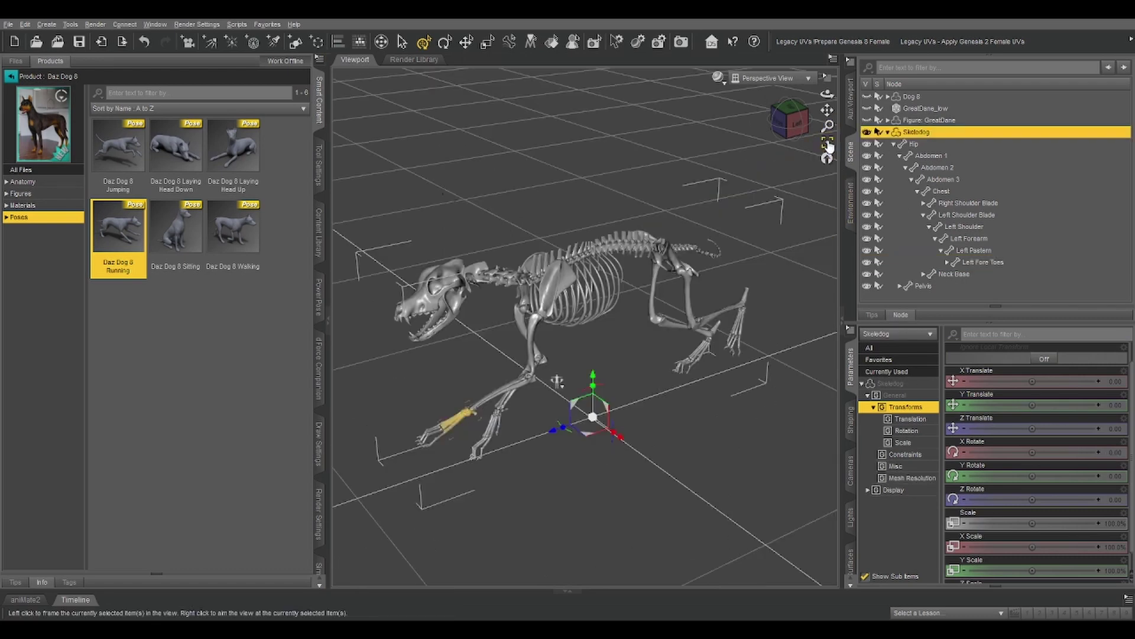
pyautogui.click(787, 125)
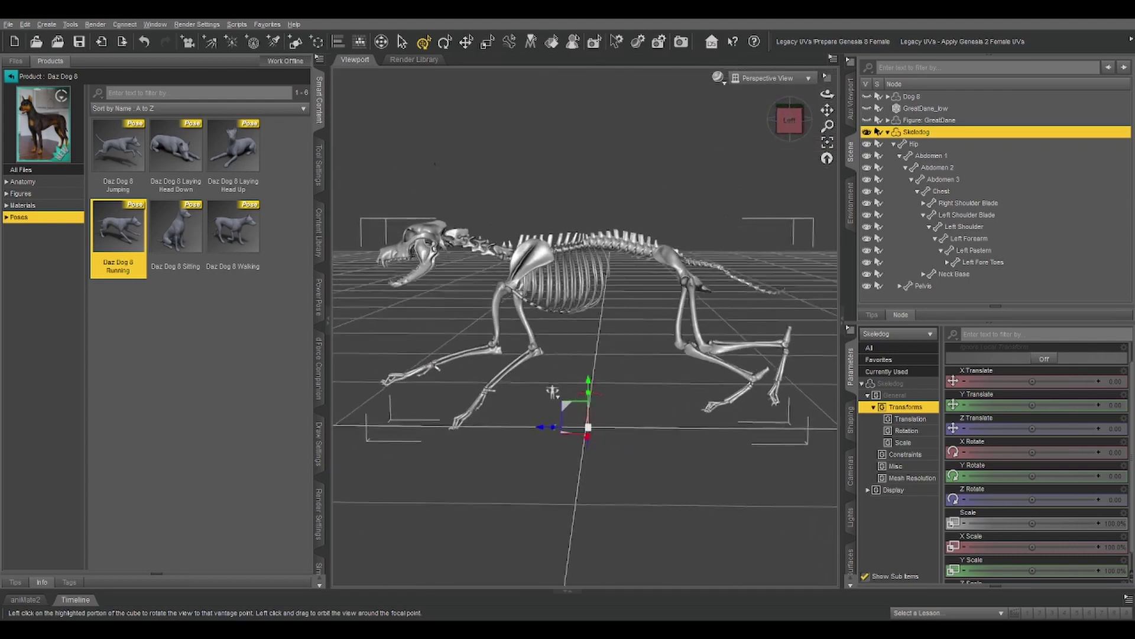
pyautogui.moveTo(788, 121); pyautogui.dragTo(819, 126)
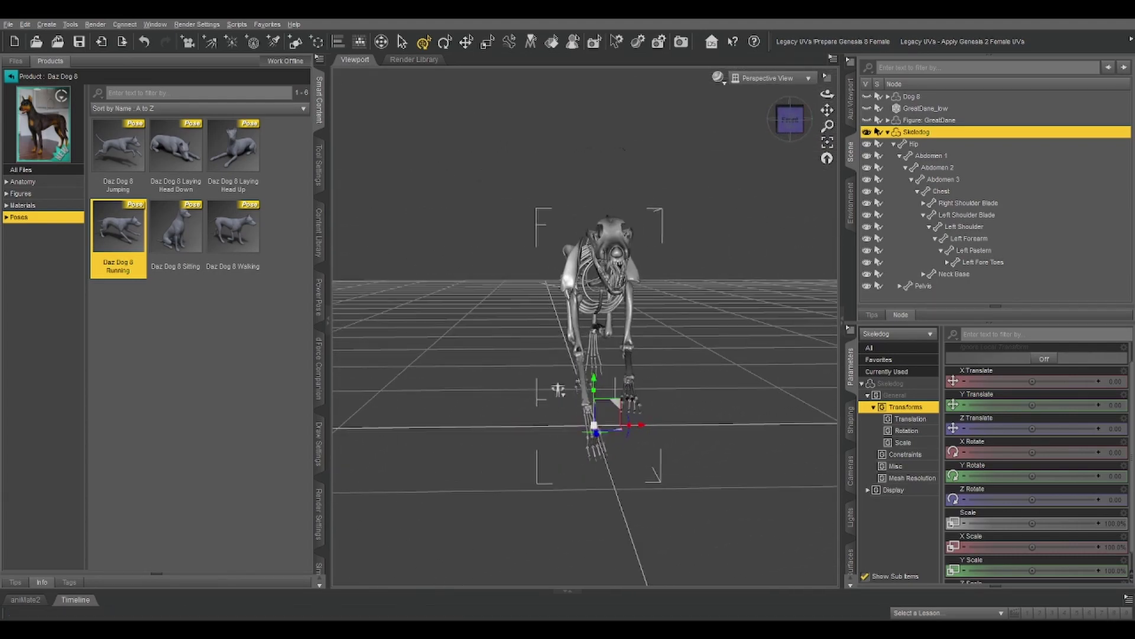
pyautogui.keyDown('ctrl'); pyautogui.keyDown('alt'); pyautogui.moveTo(558, 390); pyautogui.dragTo(550, 388); pyautogui.keyUp('alt'); pyautogui.keyUp('ctrl')
pyautogui.moveTo(769, 134); pyautogui.dragTo(778, 129)
# Try the Jumping and Laying Head Down poses on Skeledog and finish with Daz Dog 8 Walking
pyautogui.click(116, 155)
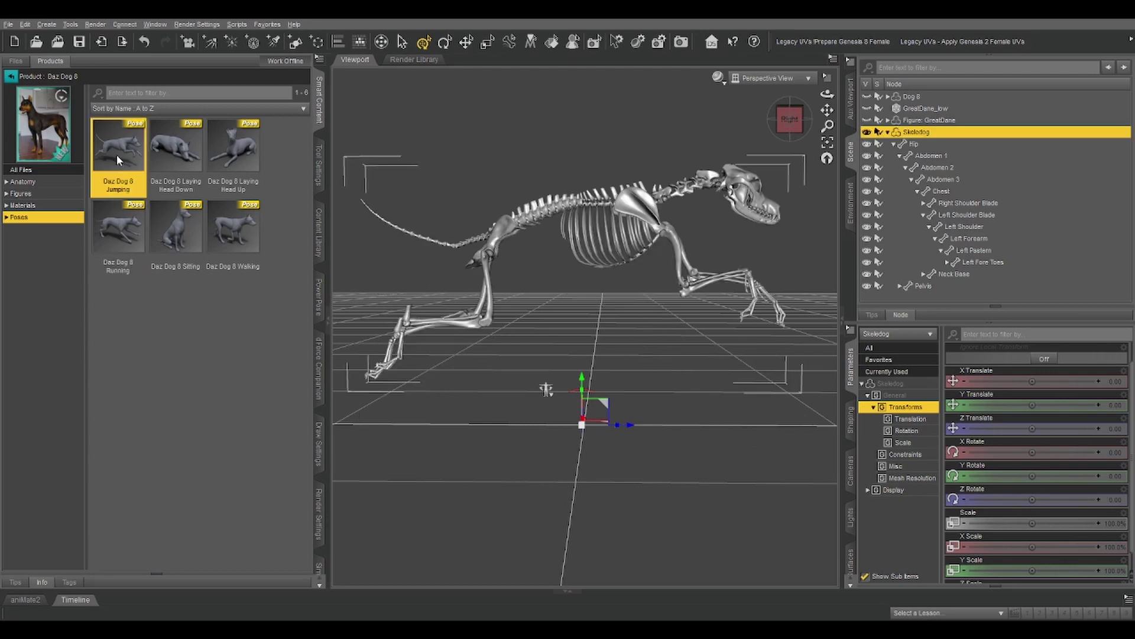
pyautogui.click(178, 168)
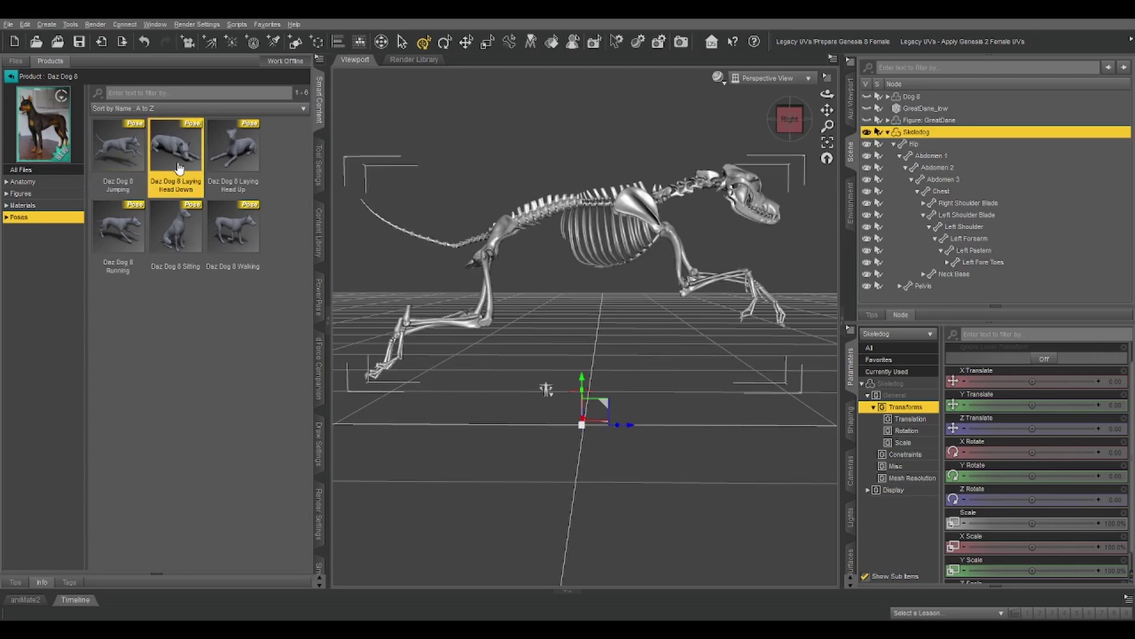
pyautogui.click(244, 237)
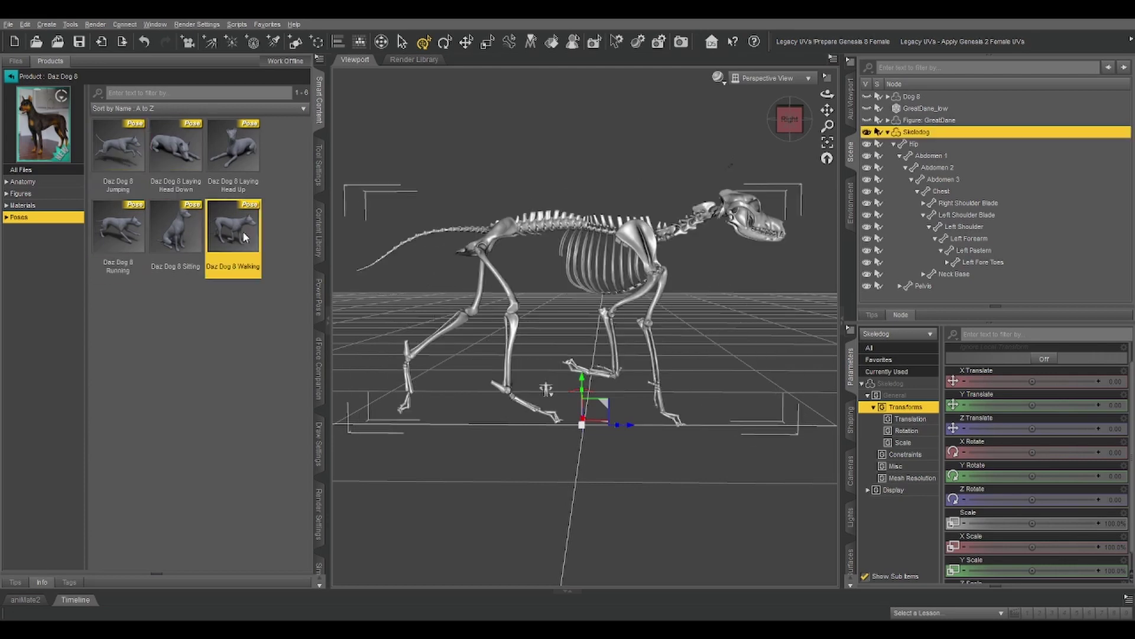